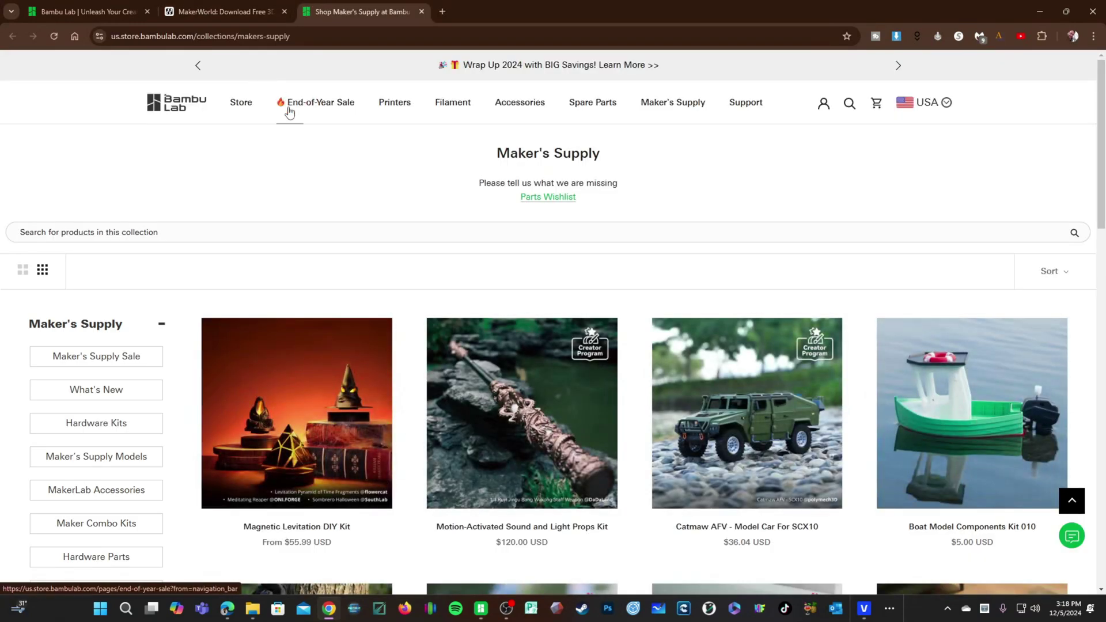
# Browse the Maker's Supply grid and open the Boat Model Components Kit 010 product page.
pyautogui.scroll(-2, 531, 254)
pyautogui.scroll(-8, 534, 259)
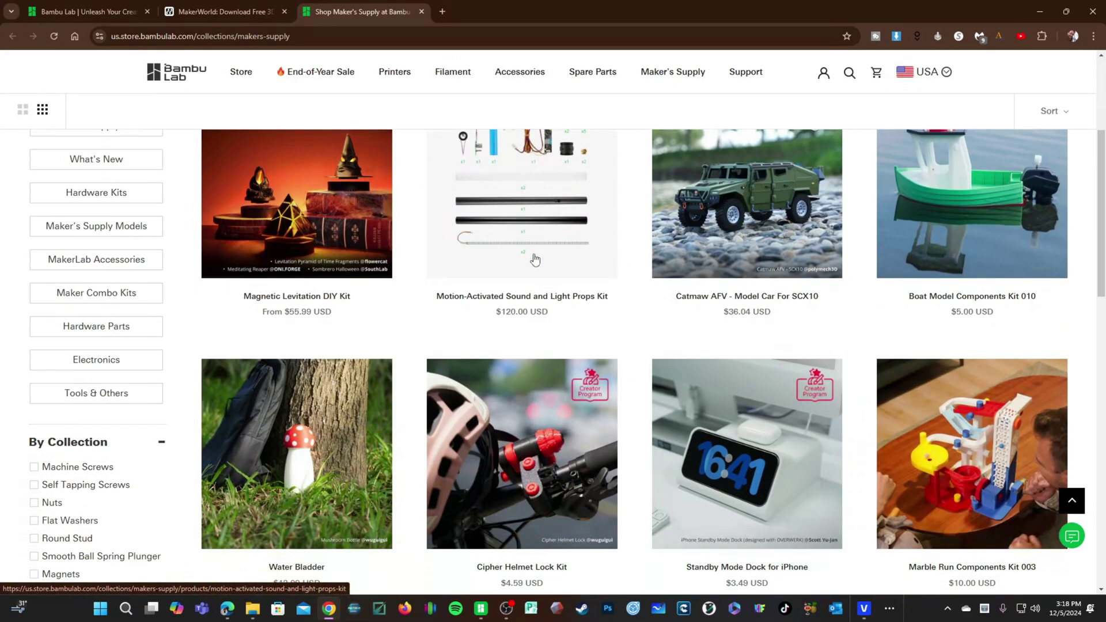
pyautogui.scroll(-10, 534, 263)
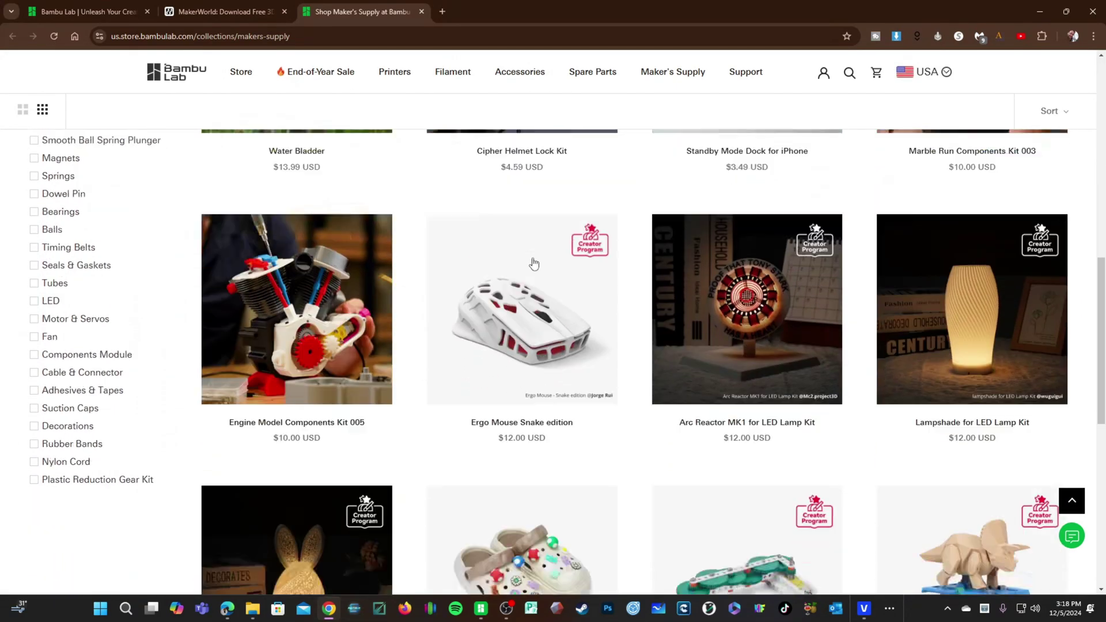
pyautogui.scroll(-8, 534, 263)
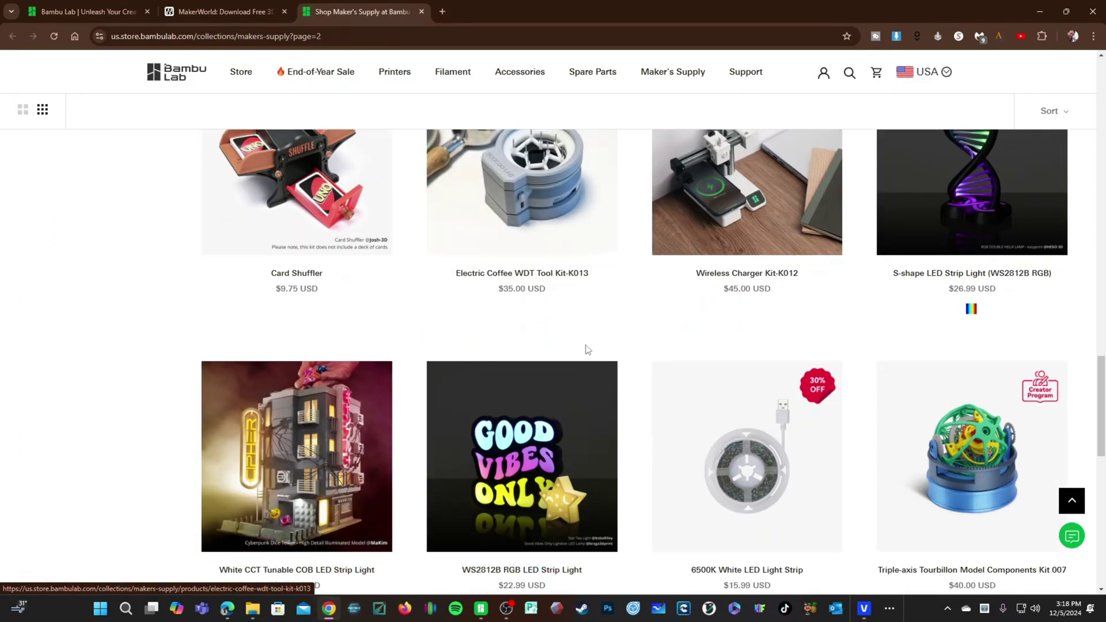
pyautogui.scroll(20, 588, 351)
pyautogui.scroll(1, 591, 367)
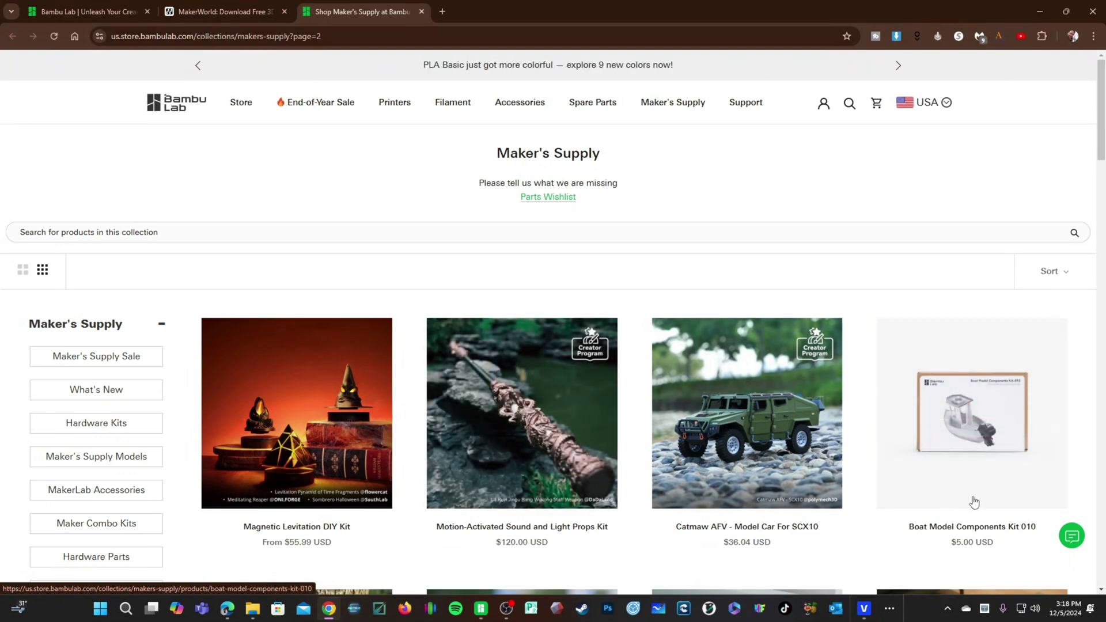
pyautogui.click(977, 465)
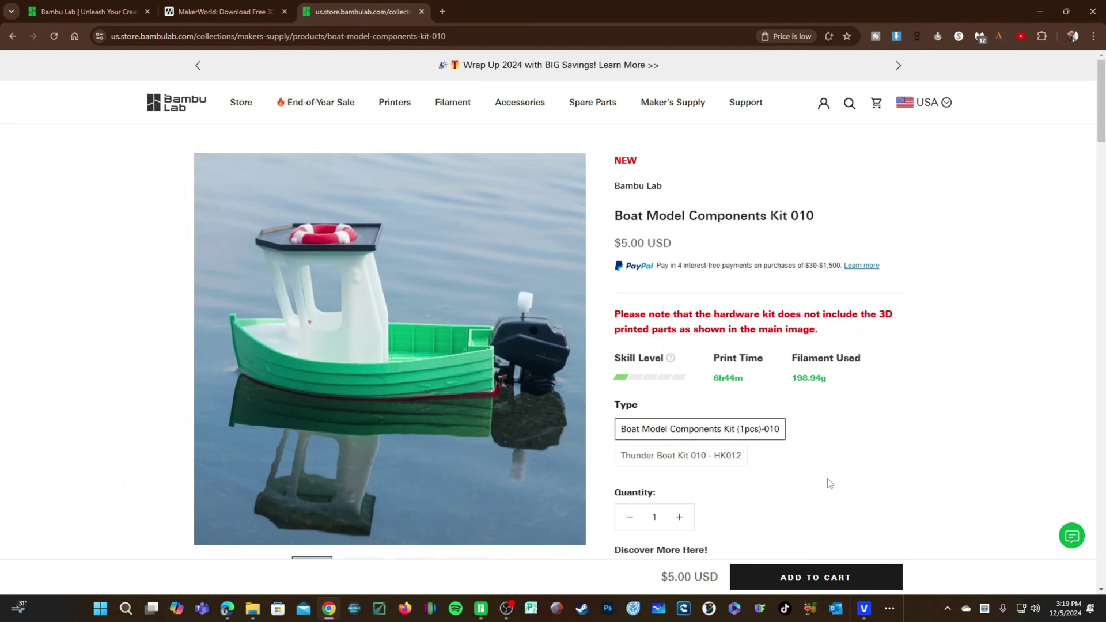
# Compare the Thunder Boat Kit 010 - HK012 and Boat Model Components Kit (1pcs)-010 variants, then scroll to the Overview.
pyautogui.click(687, 460)
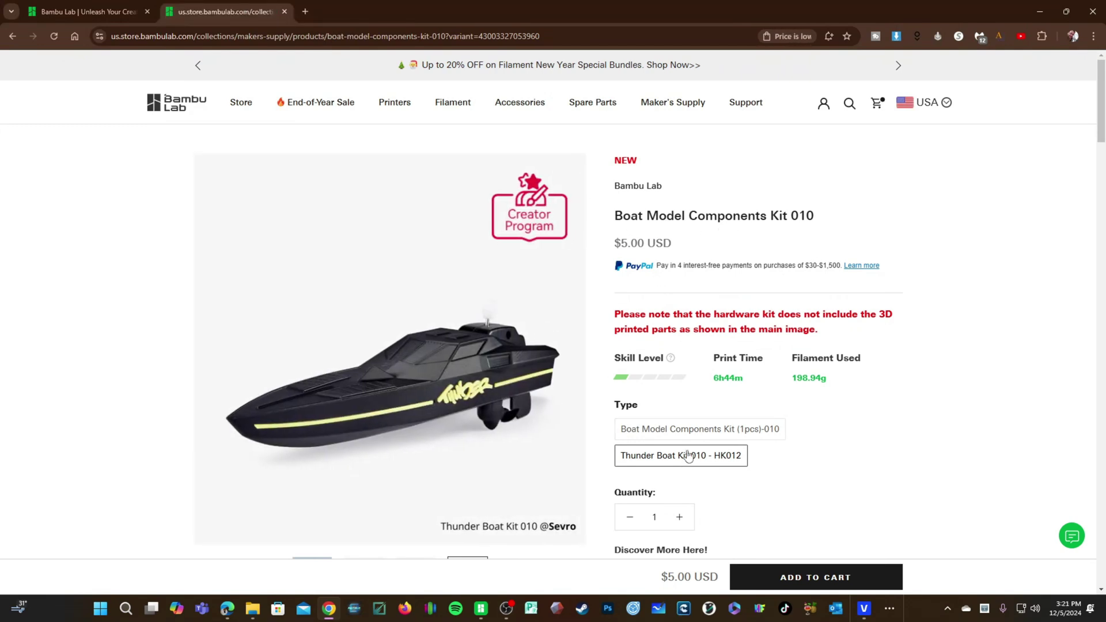
pyautogui.click(710, 436)
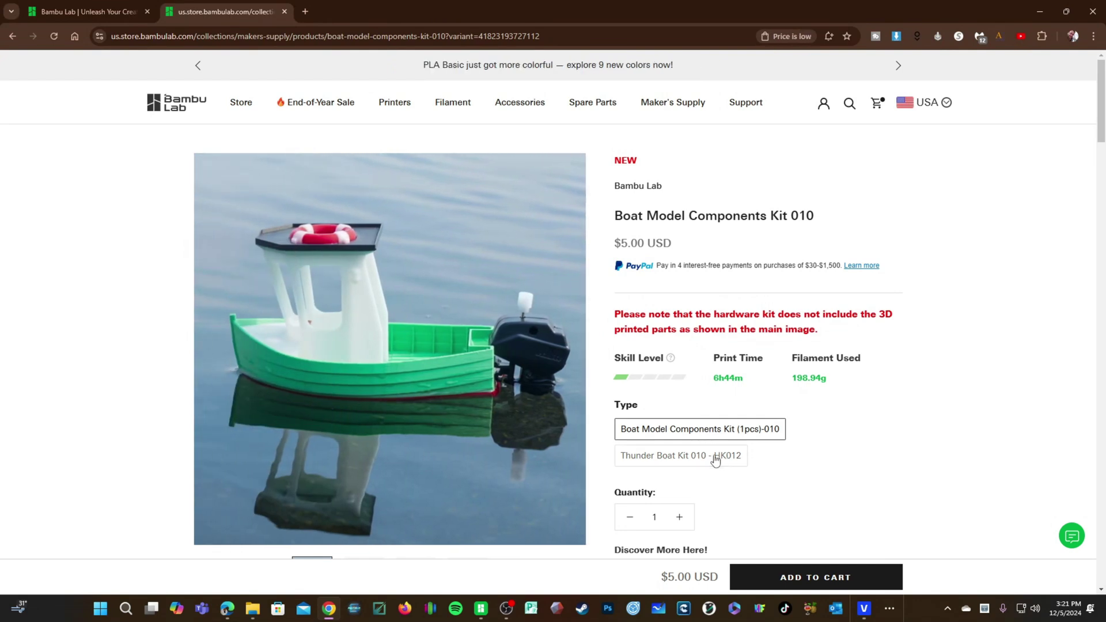
pyautogui.click(715, 459)
pyautogui.click(724, 439)
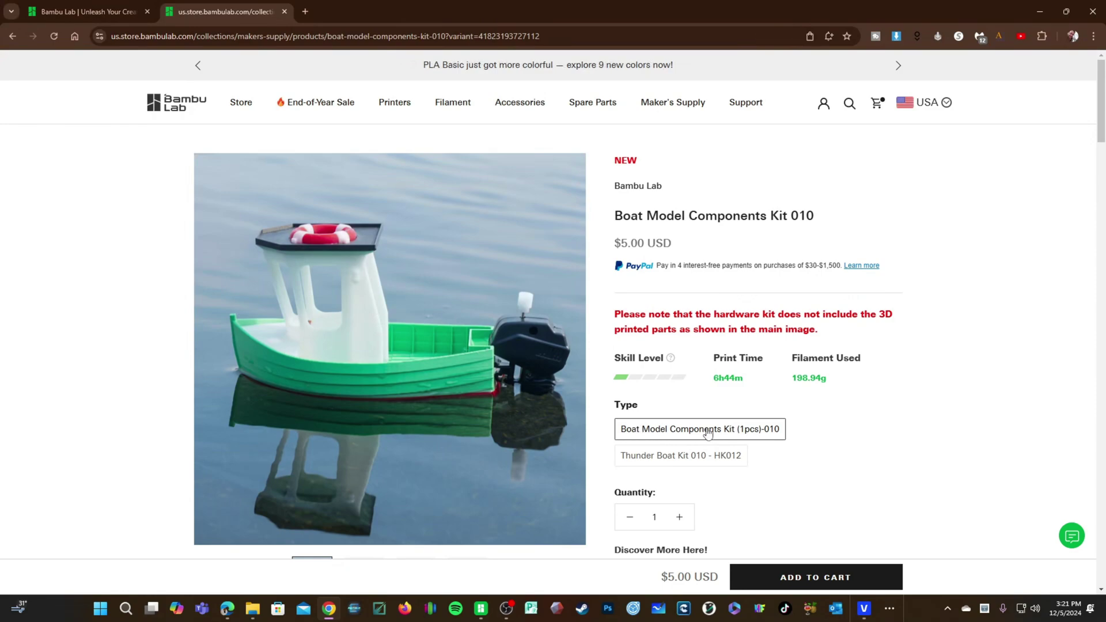
pyautogui.scroll(-15, 426, 423)
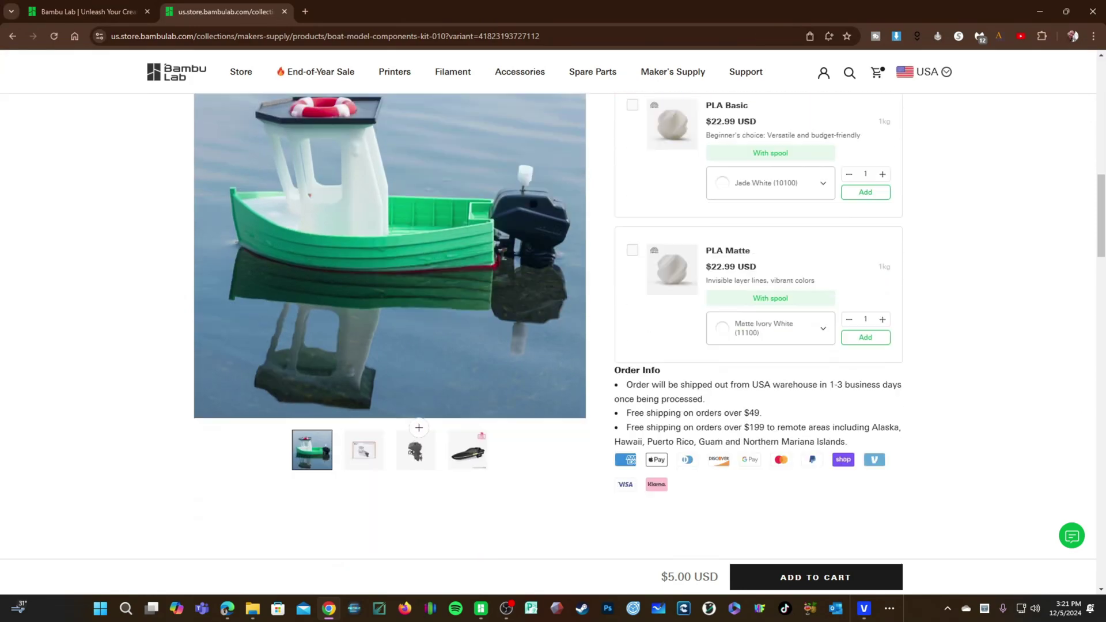
pyautogui.scroll(-8, 444, 434)
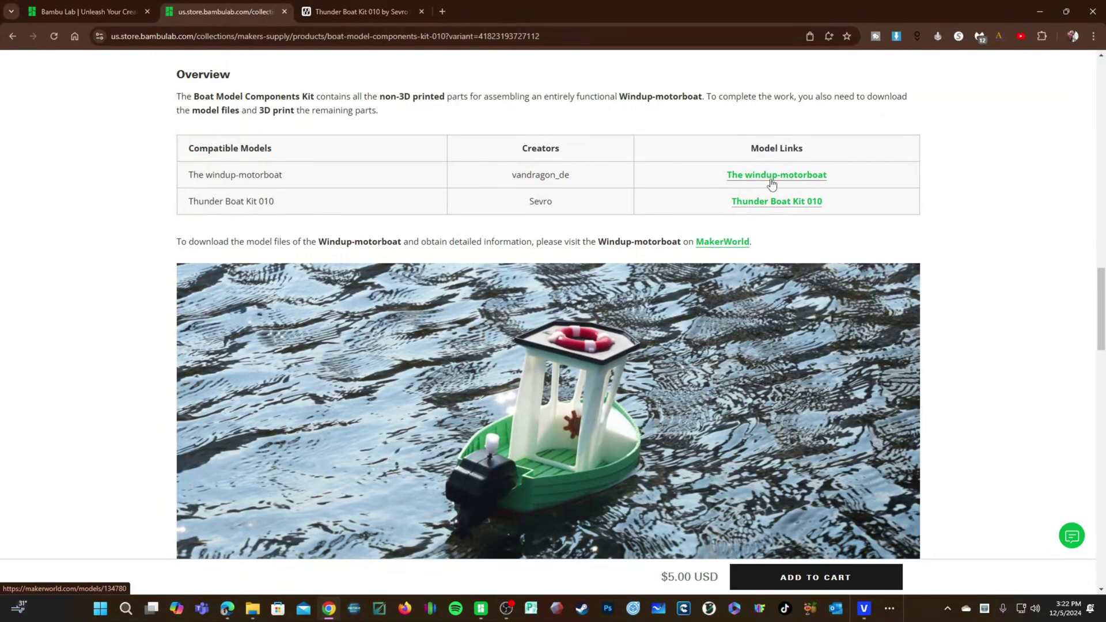
# Open The windup-motorboat page on MakerWorld, download its 3MF project, and switch to Bambu Studio.
pyautogui.click(772, 175)
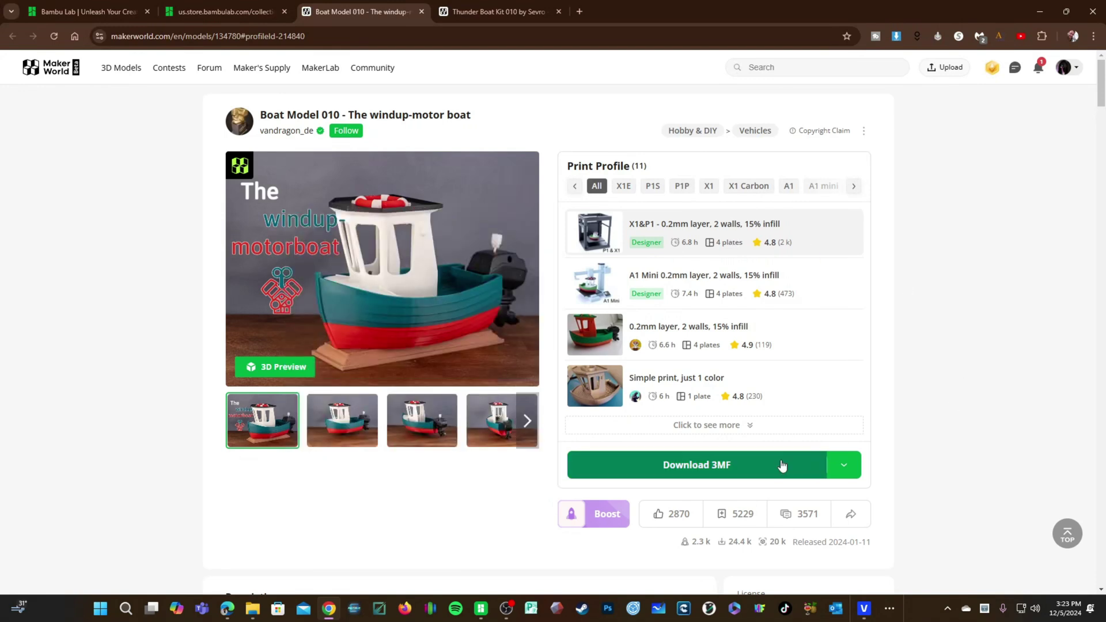
pyautogui.click(730, 468)
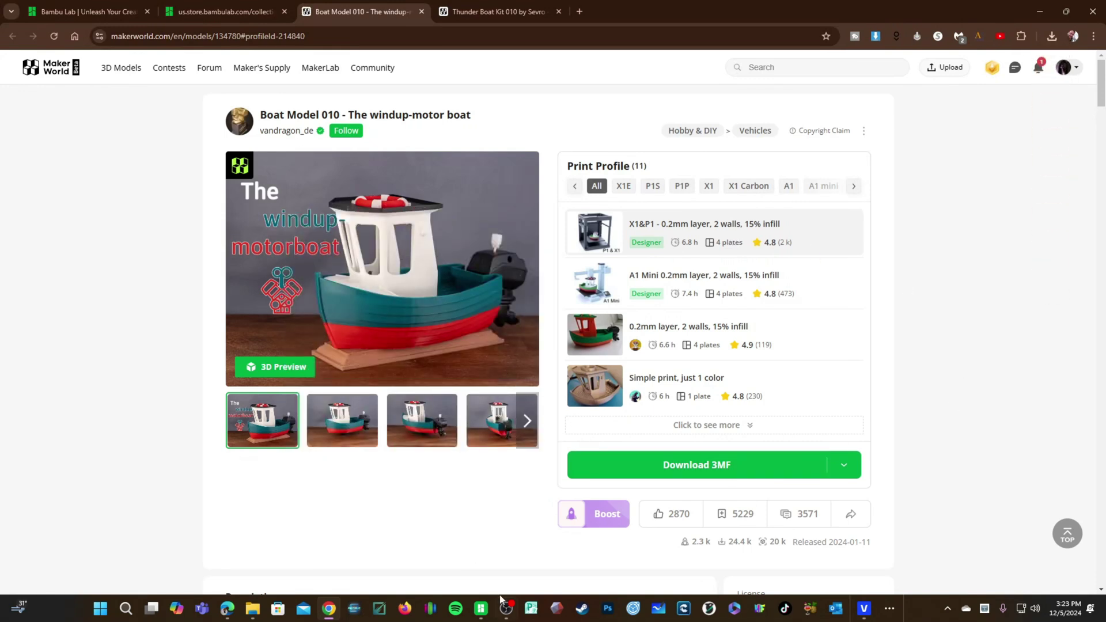
pyautogui.click(481, 608)
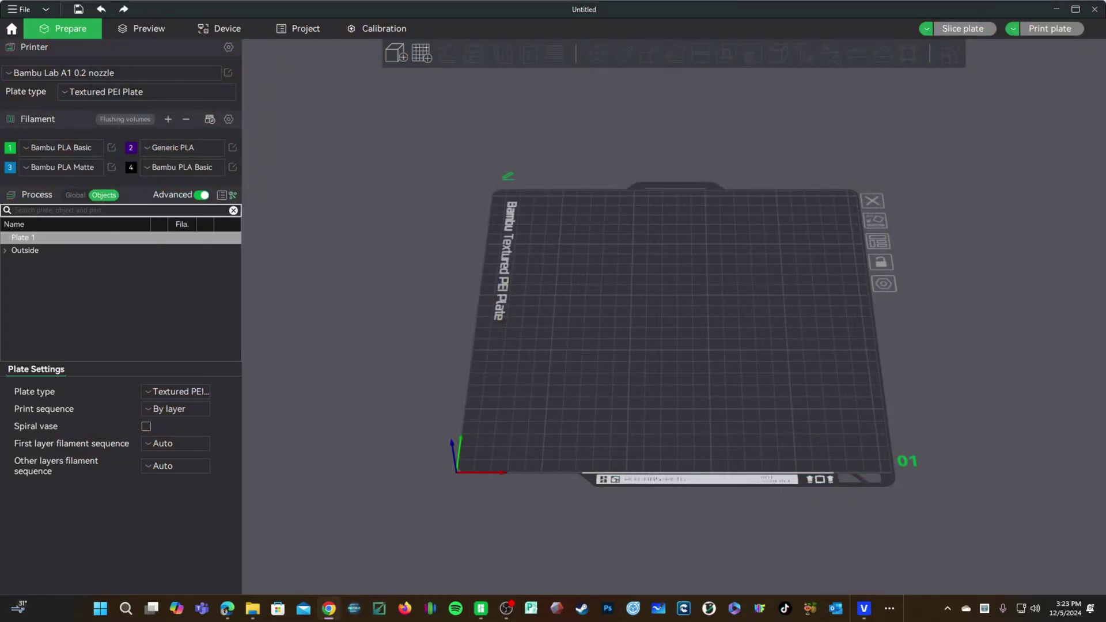
# Import the downloaded boat 3MF onto the build plates and orbit around the four plates.
pyautogui.moveTo(1014, 361); pyautogui.dragTo(686, 323)
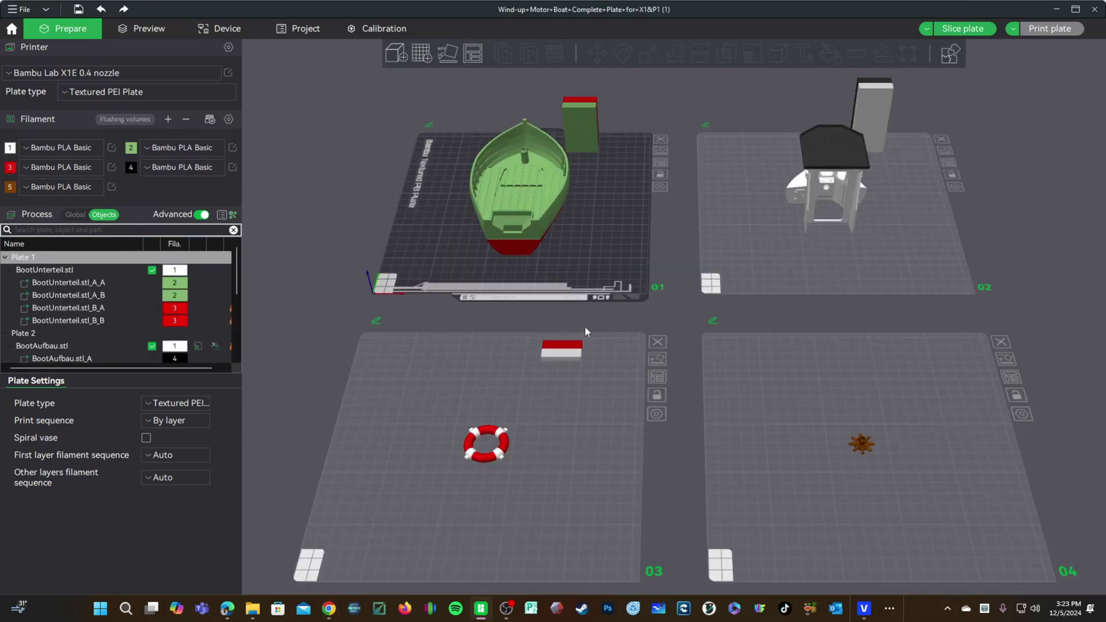
pyautogui.moveTo(610, 488); pyautogui.dragTo(804, 362)
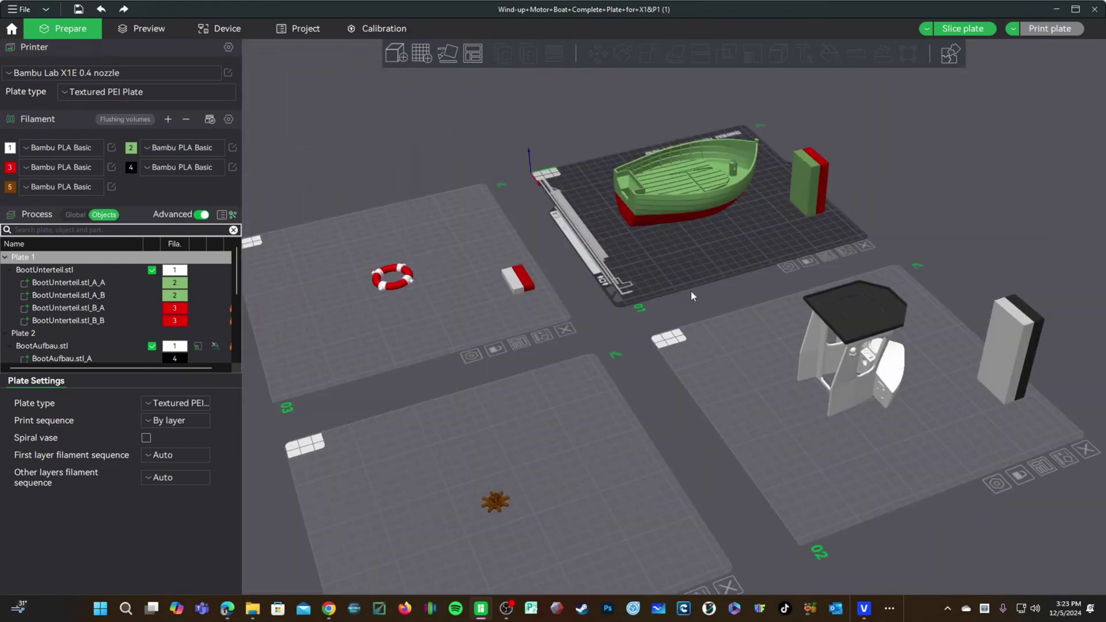
pyautogui.moveTo(652, 358); pyautogui.dragTo(691, 341)
pyautogui.scroll(5, 734, 239)
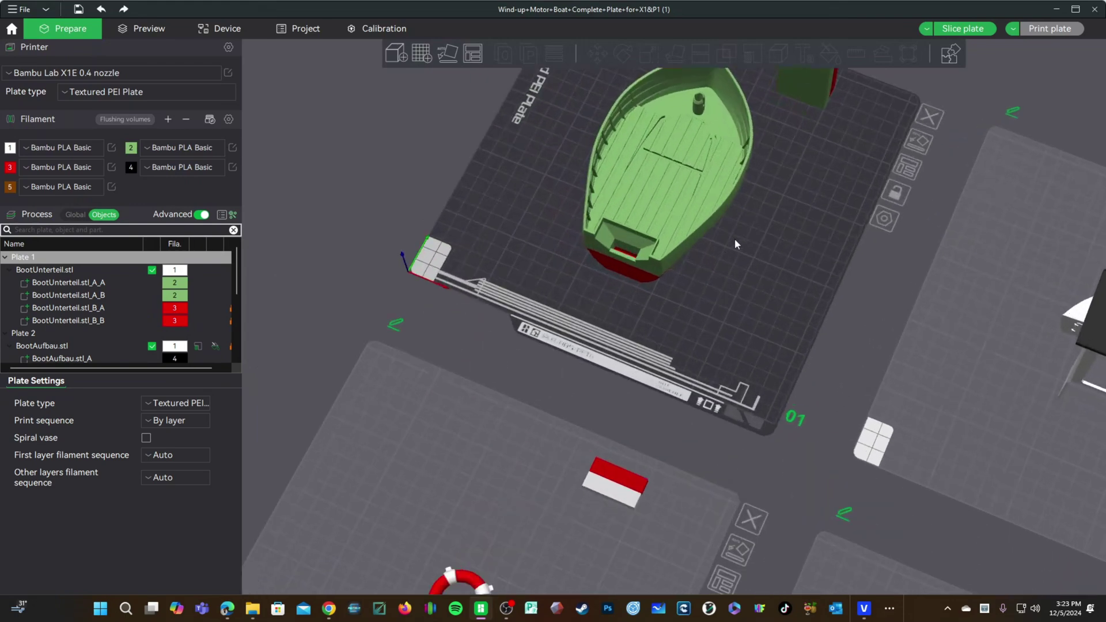
pyautogui.scroll(-3, 621, 258)
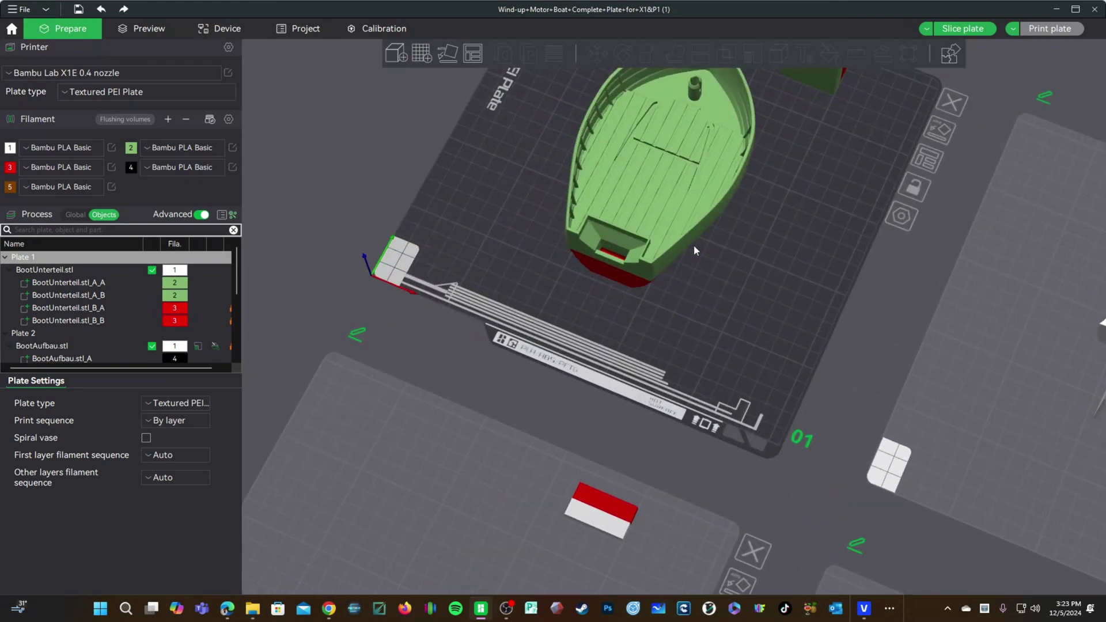
pyautogui.scroll(-2, 694, 253)
pyautogui.moveTo(693, 272); pyautogui.dragTo(509, 365)
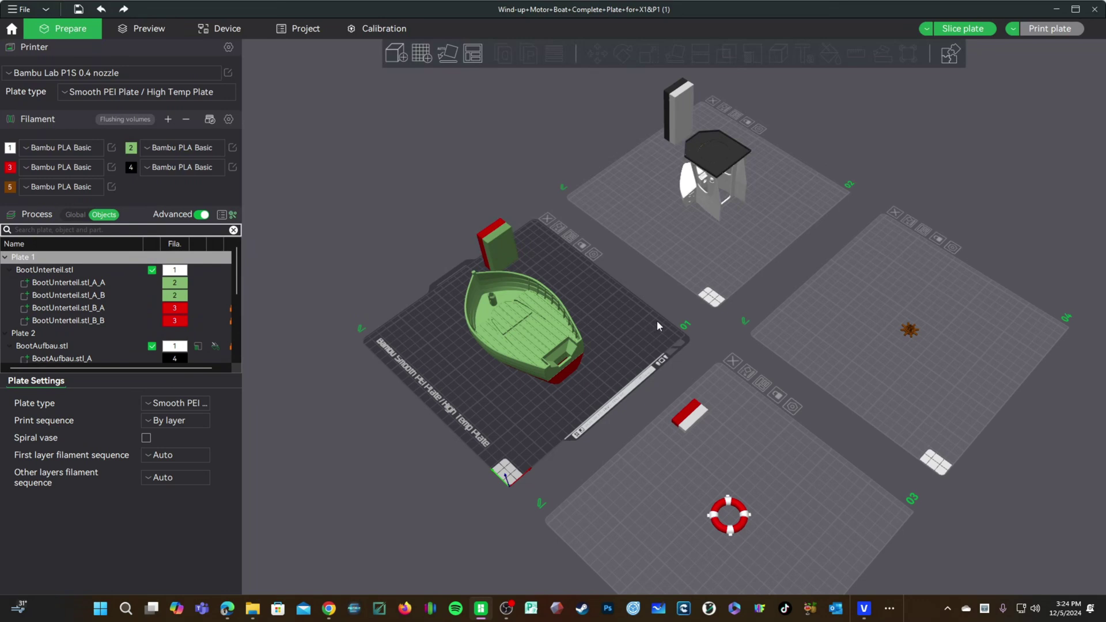
pyautogui.moveTo(659, 319); pyautogui.dragTo(471, 440)
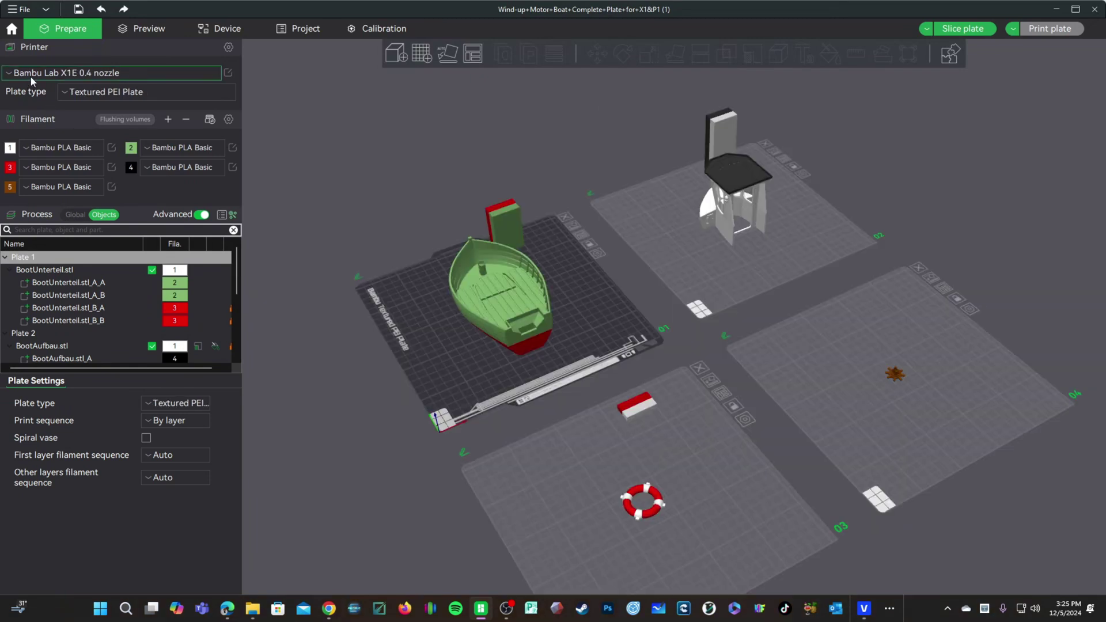
# Switch the printer preset to Bambu Lab P1P 0.4 nozzle, keeping the modified process values.
pyautogui.click(123, 72)
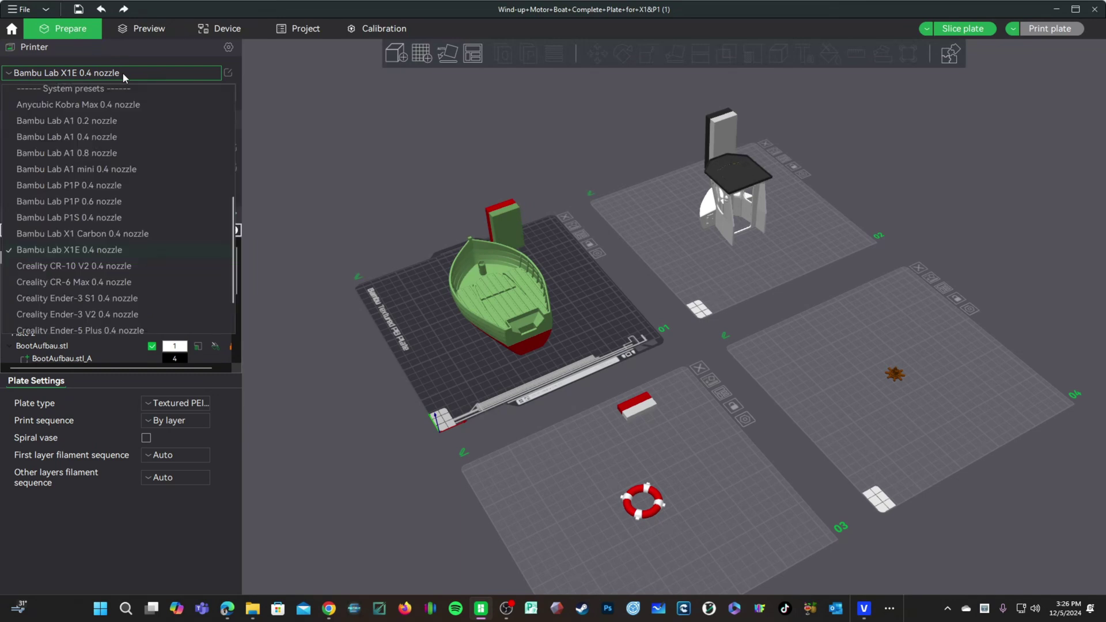
pyautogui.scroll(-2, 115, 201)
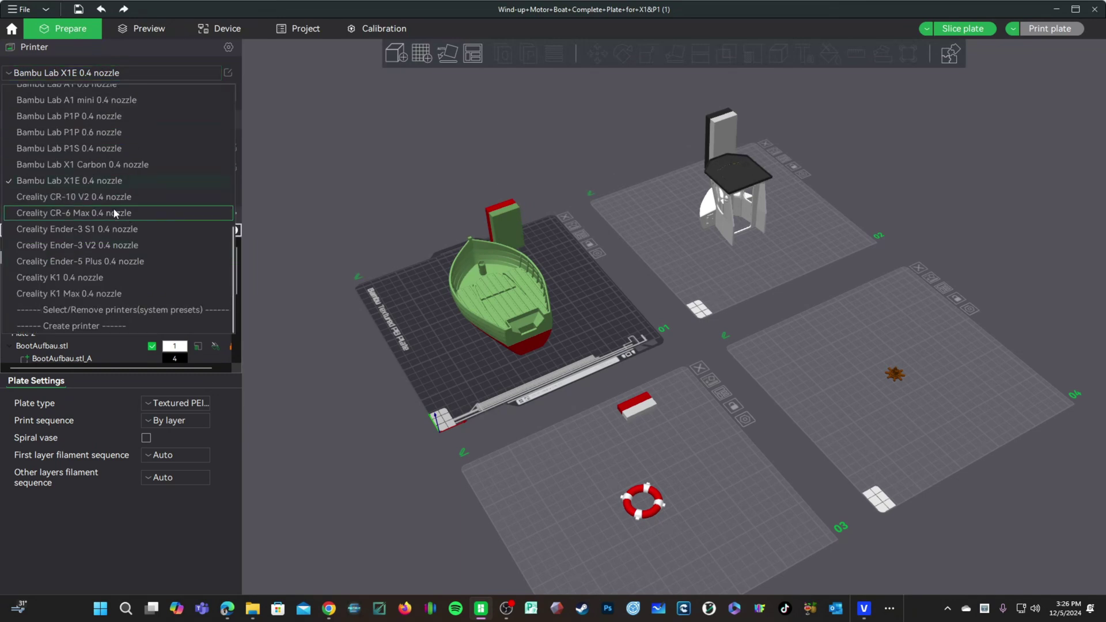
pyautogui.click(68, 117)
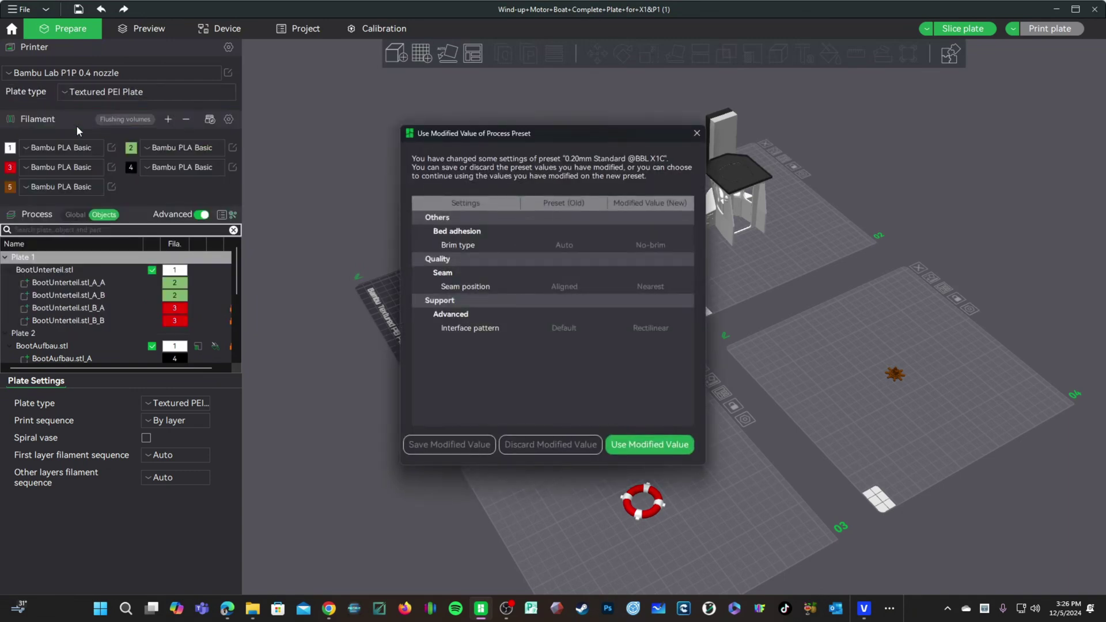
pyautogui.click(660, 449)
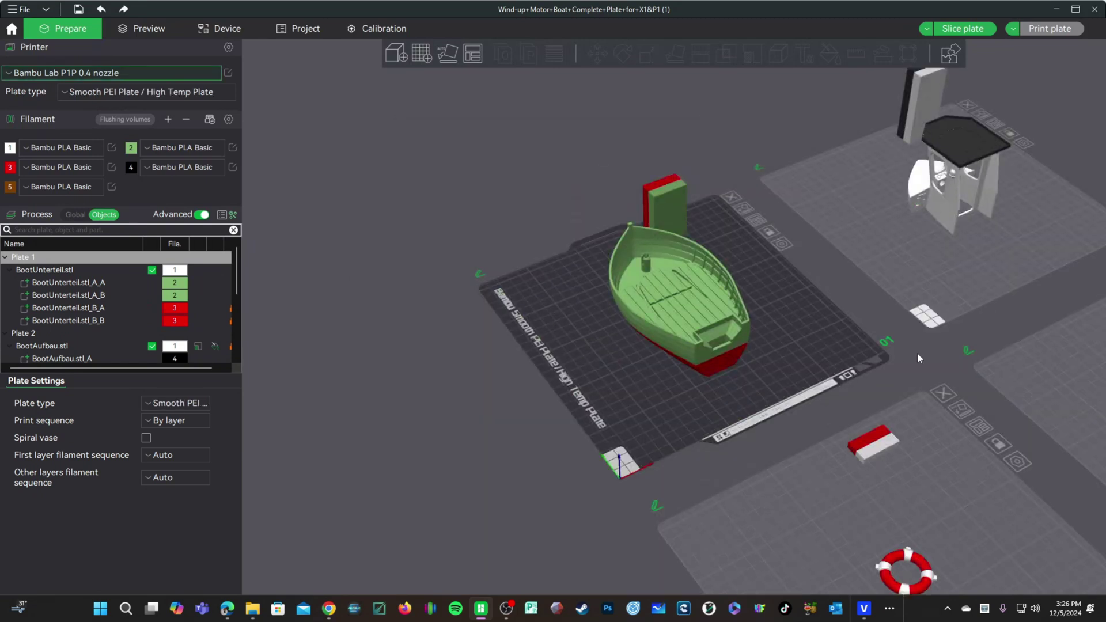
pyautogui.scroll(-5, 917, 359)
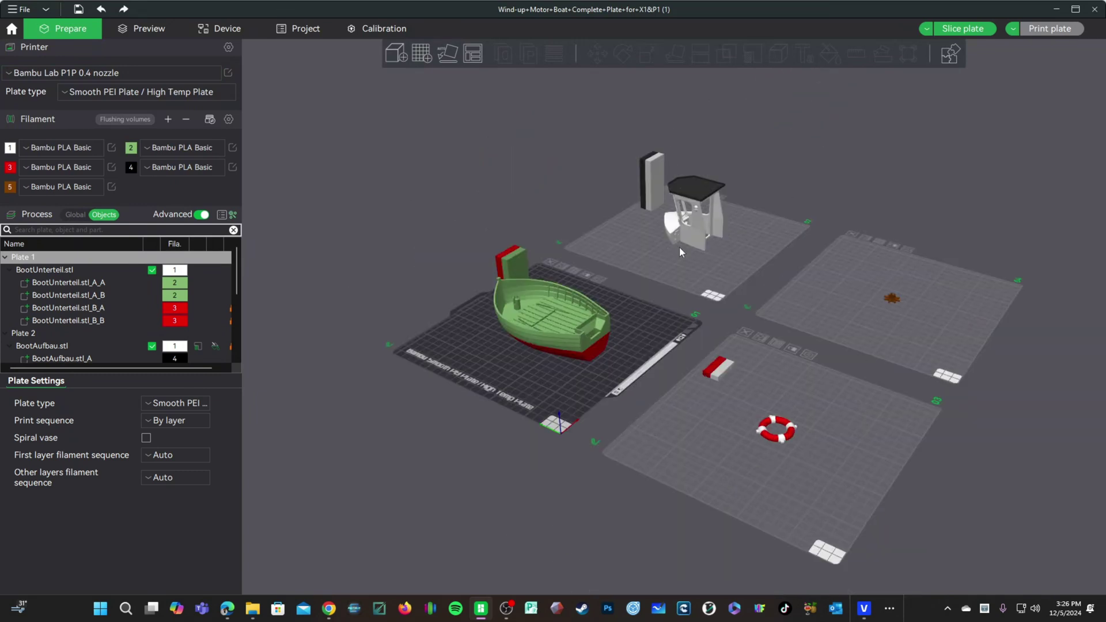
pyautogui.scroll(3, 571, 376)
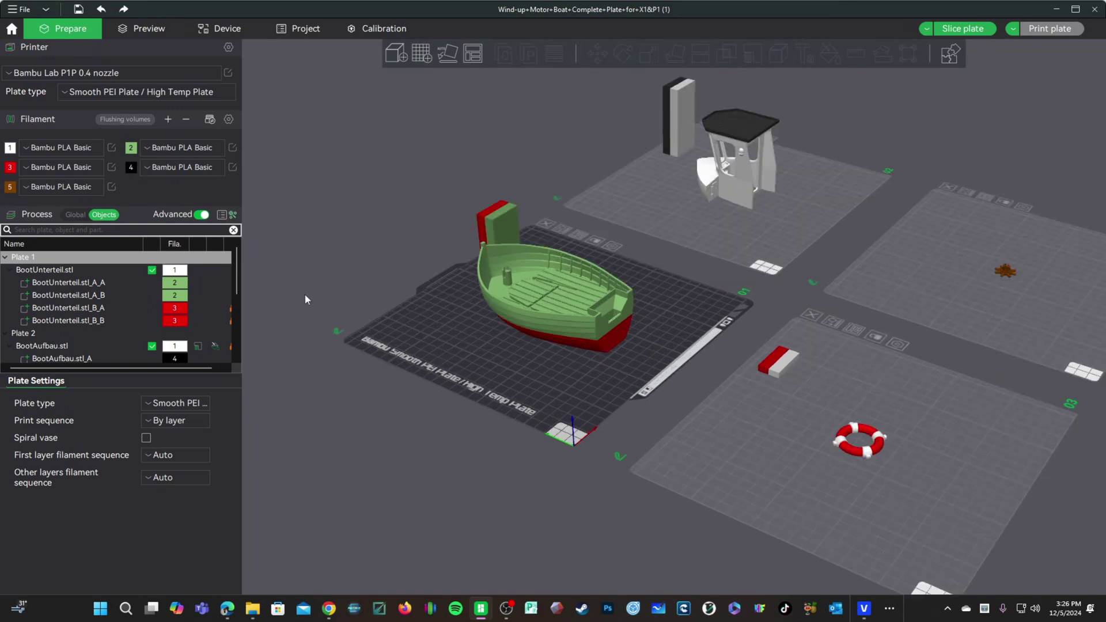
# Set filament 2's colour to black and view all the plates.
pyautogui.click(132, 149)
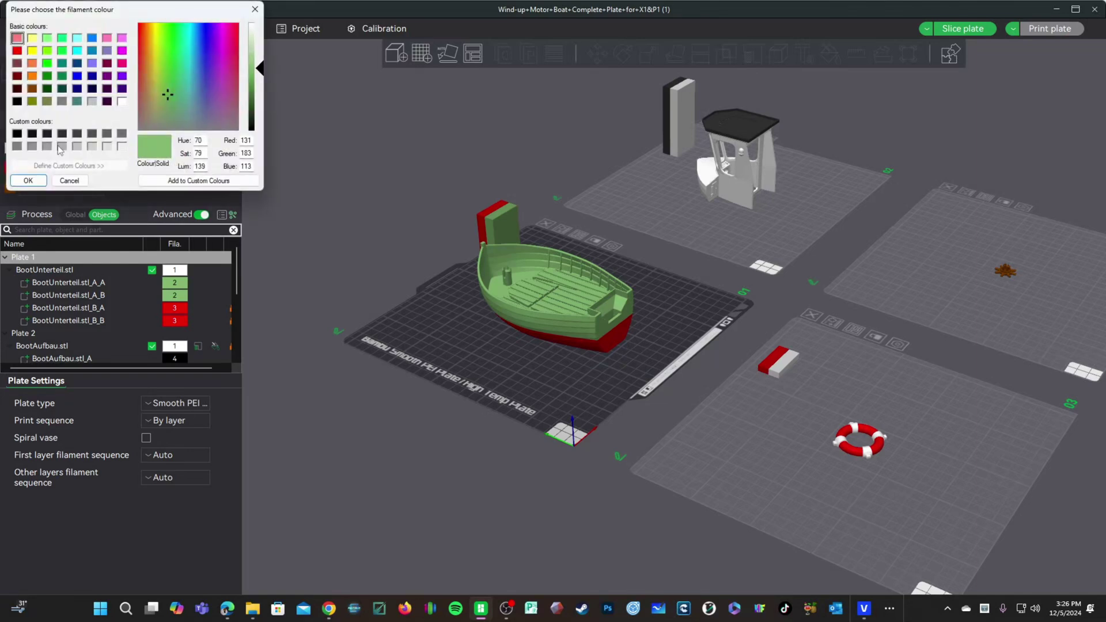
pyautogui.click(17, 101)
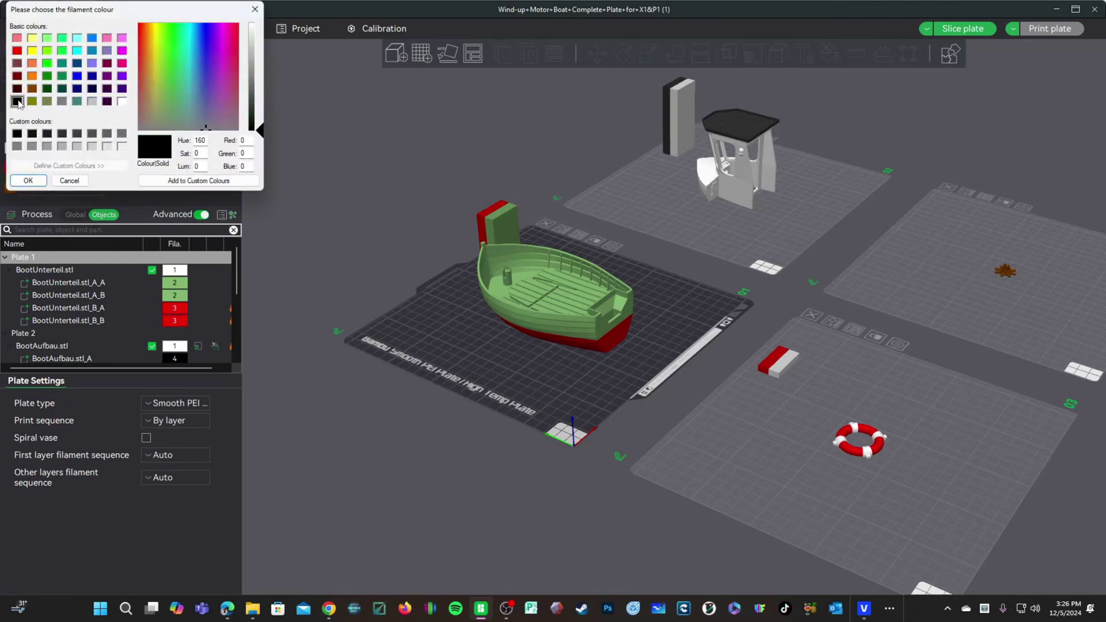
pyautogui.click(28, 181)
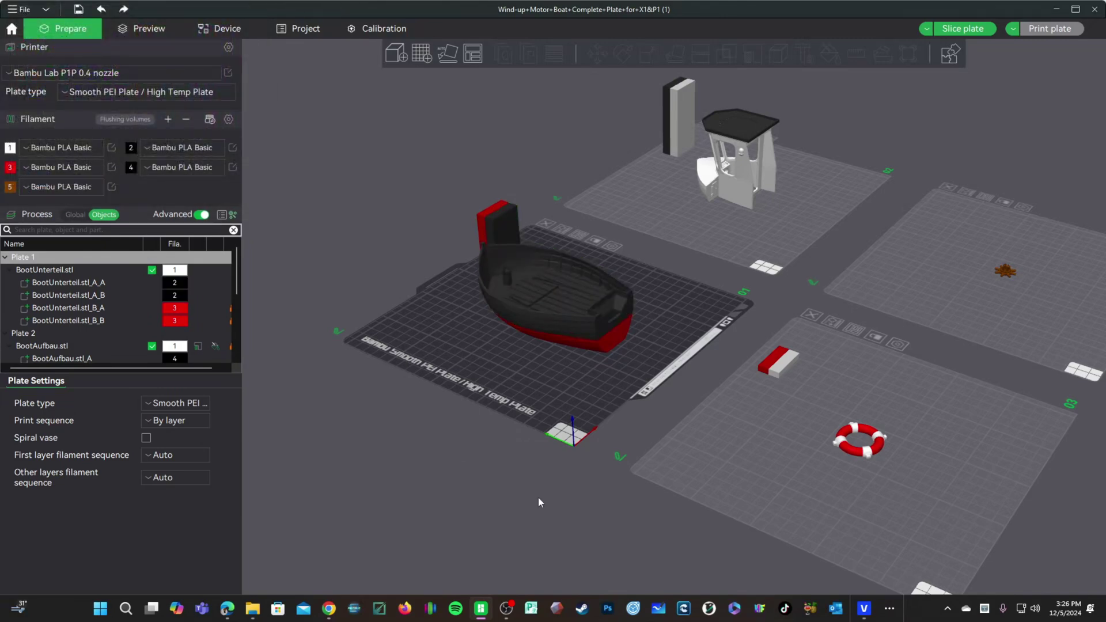
pyautogui.moveTo(538, 497); pyautogui.dragTo(555, 489)
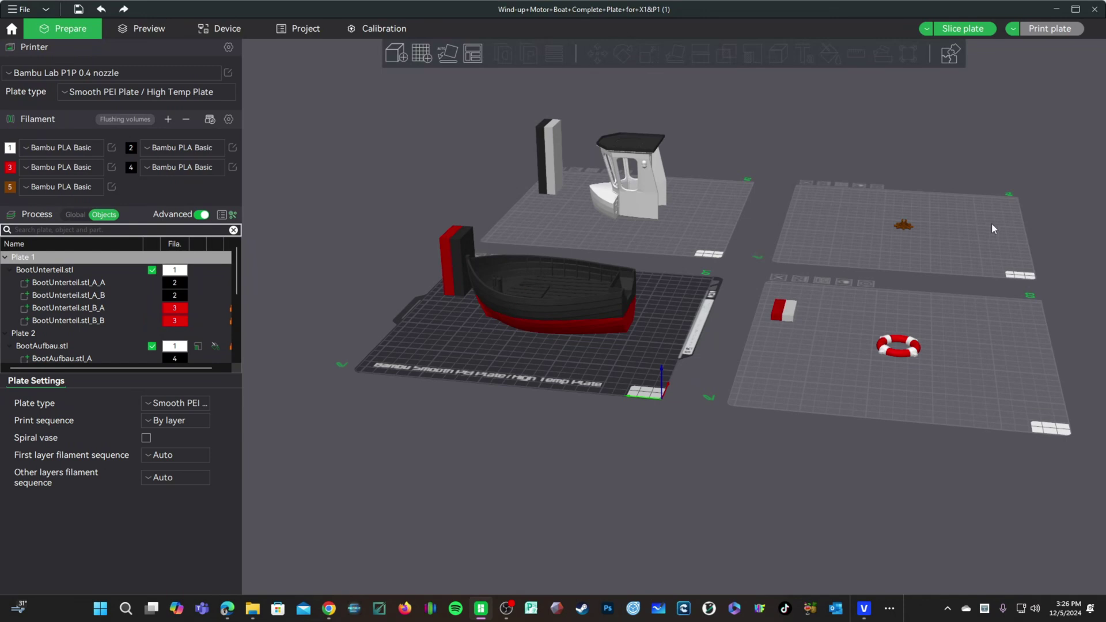
pyautogui.moveTo(890, 231); pyautogui.dragTo(74, 124)
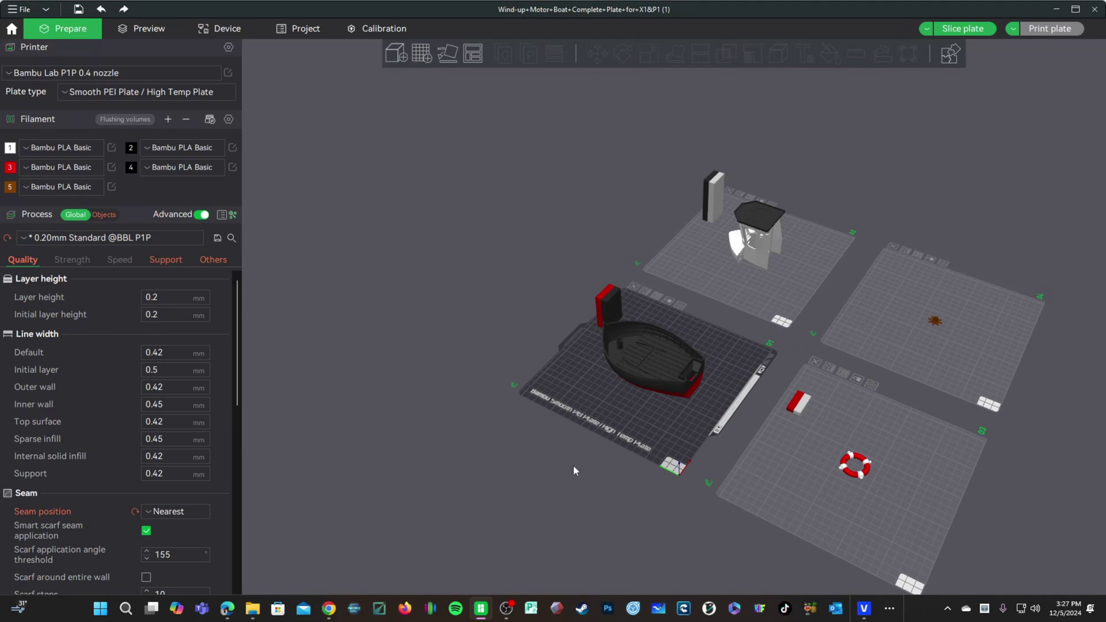
# In the Strength settings, raise wall loops from 2 to 3 and enable Detect thin wall.
pyautogui.click(72, 261)
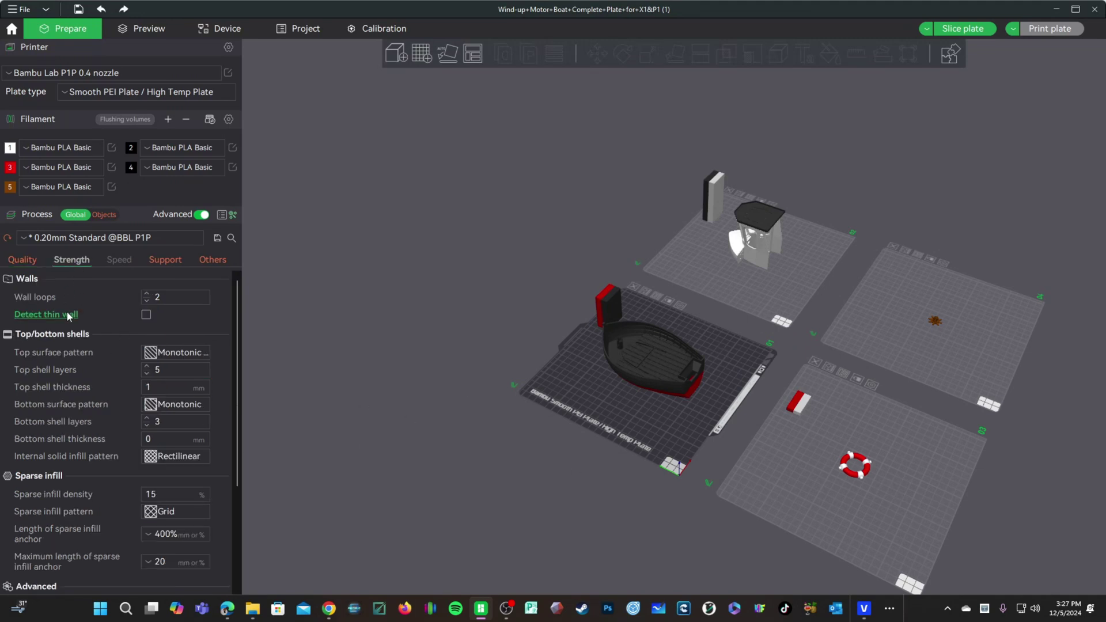
pyautogui.click(147, 295)
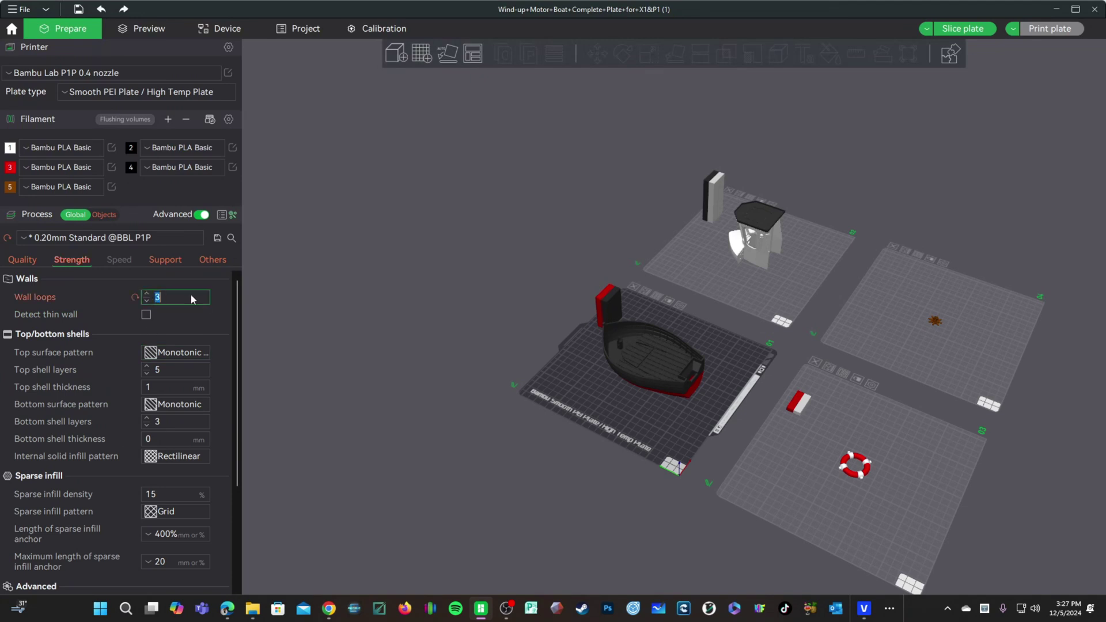
pyautogui.click(146, 315)
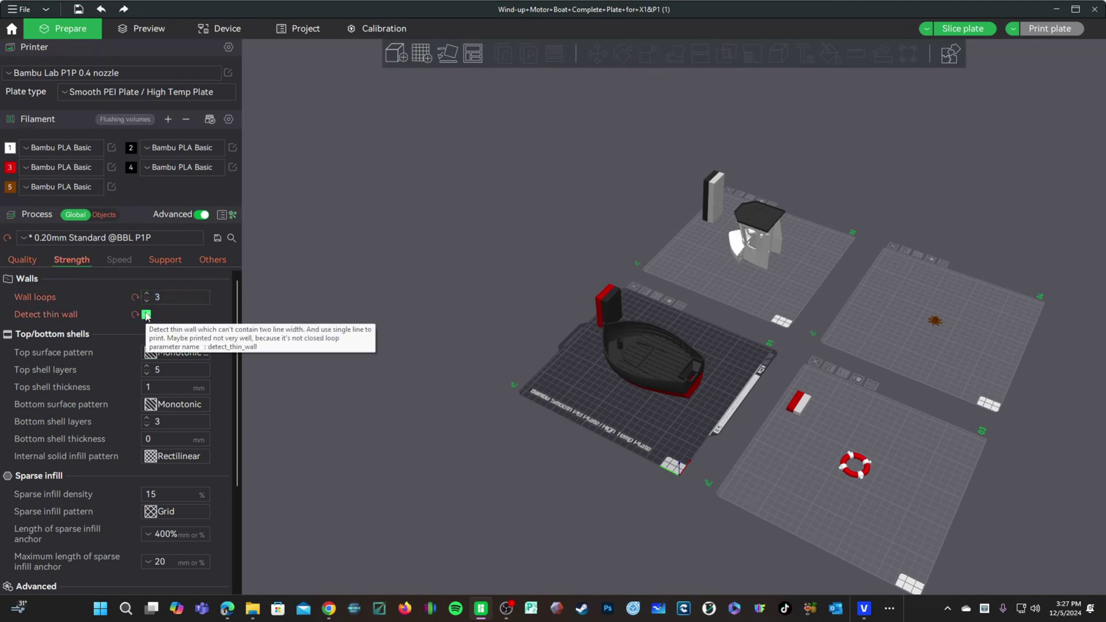
pyautogui.scroll(3, 850, 391)
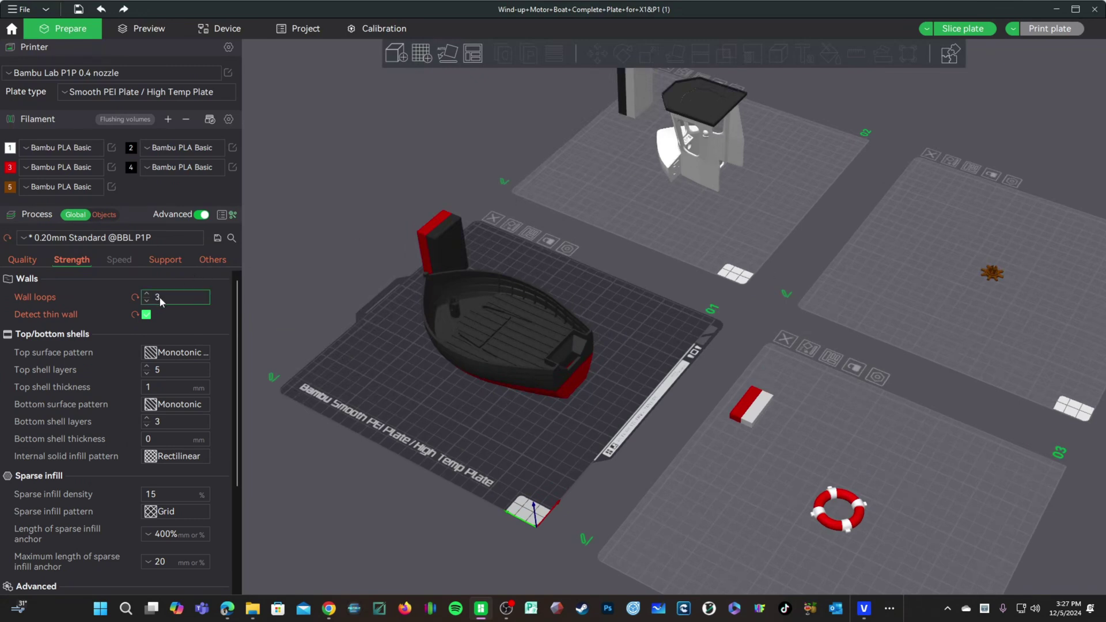
pyautogui.moveTo(677, 217); pyautogui.dragTo(717, 207)
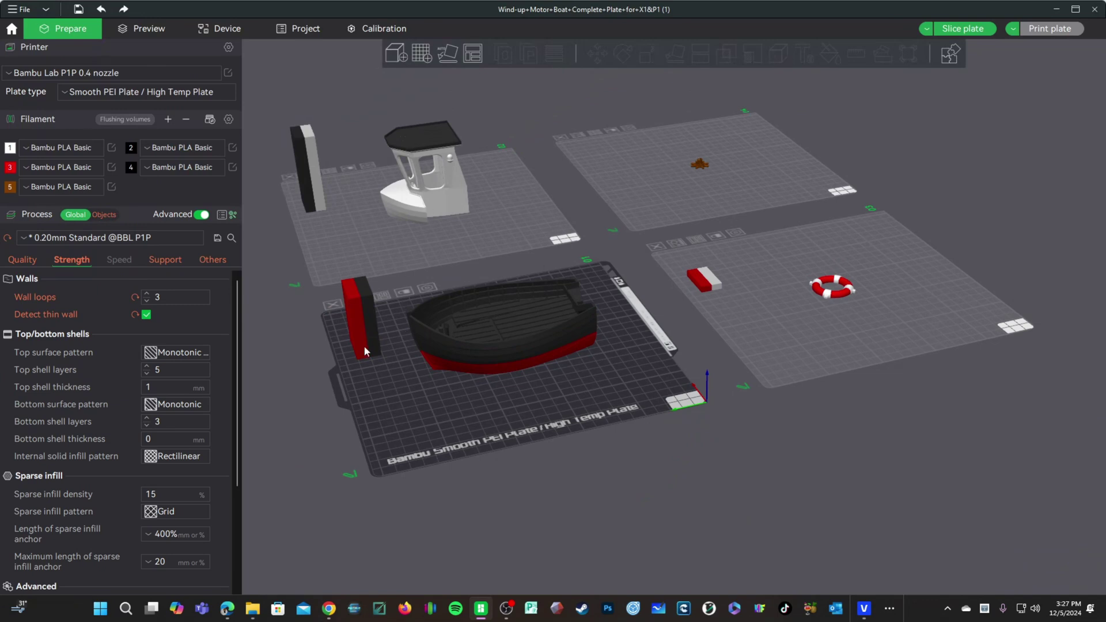
pyautogui.click(118, 259)
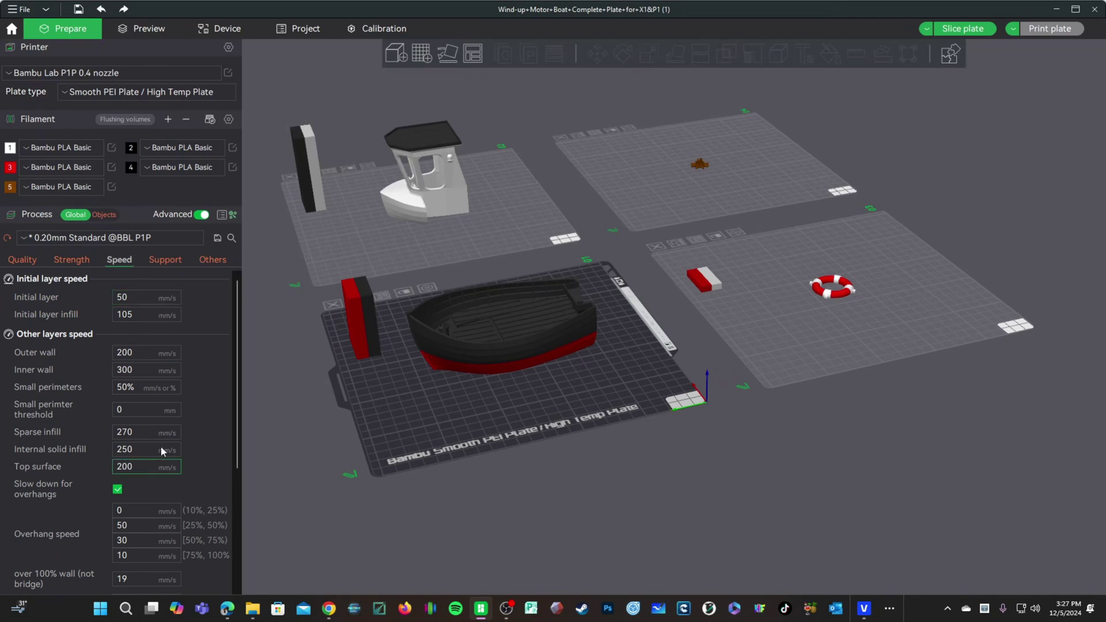
# Set inner wall speed 225, sparse infill 250, internal solid infill 220 and gap infill 220 mm/s.
pyautogui.doubleClick(143, 368)
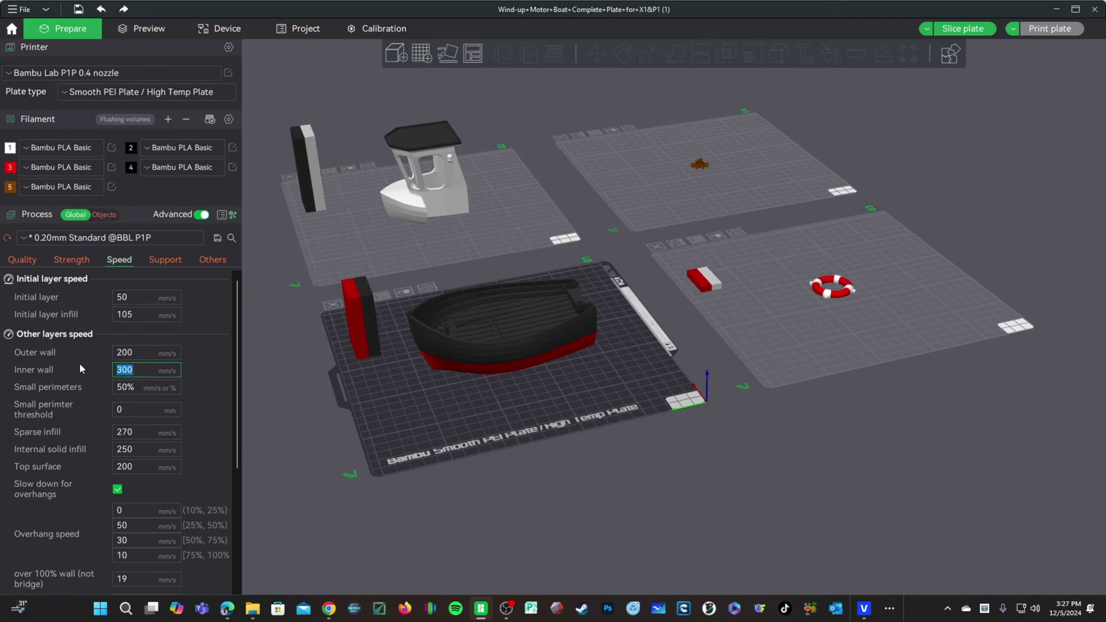
pyautogui.write('225')
pyautogui.press('Tab')
pyautogui.press('Tab')
pyautogui.press('Tab')
pyautogui.write('250')
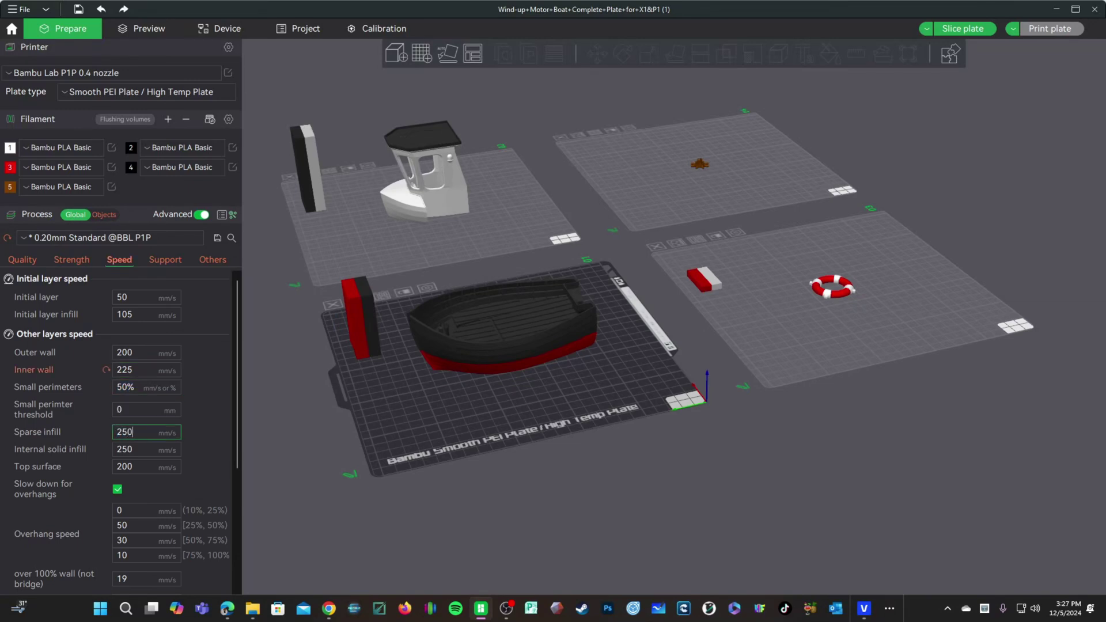
pyautogui.press('Tab')
pyautogui.write('220')
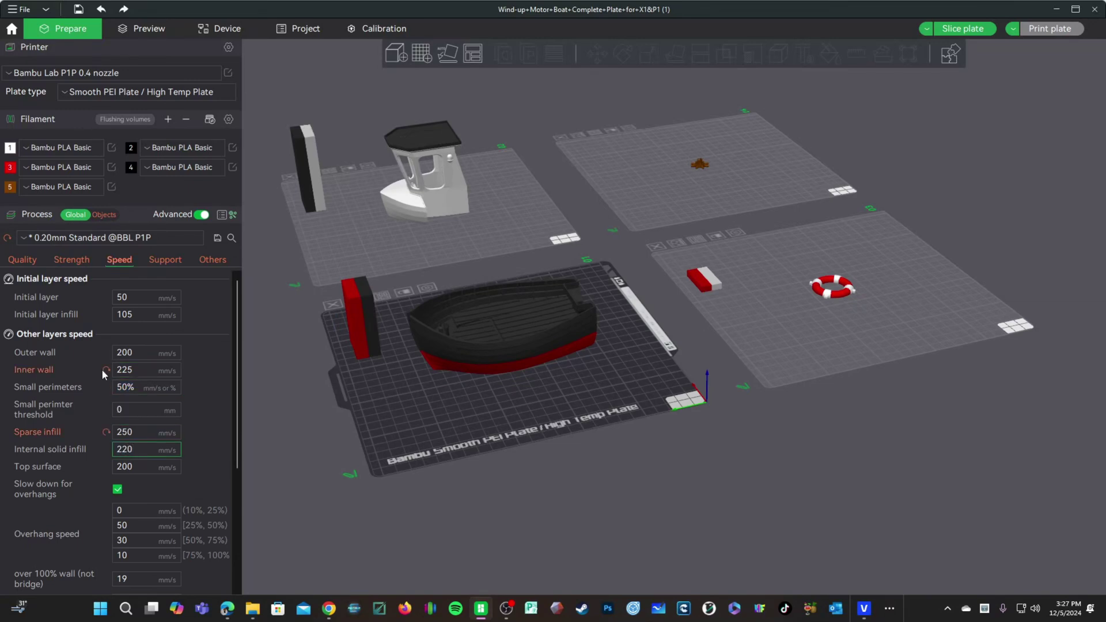
pyautogui.scroll(-2, 116, 403)
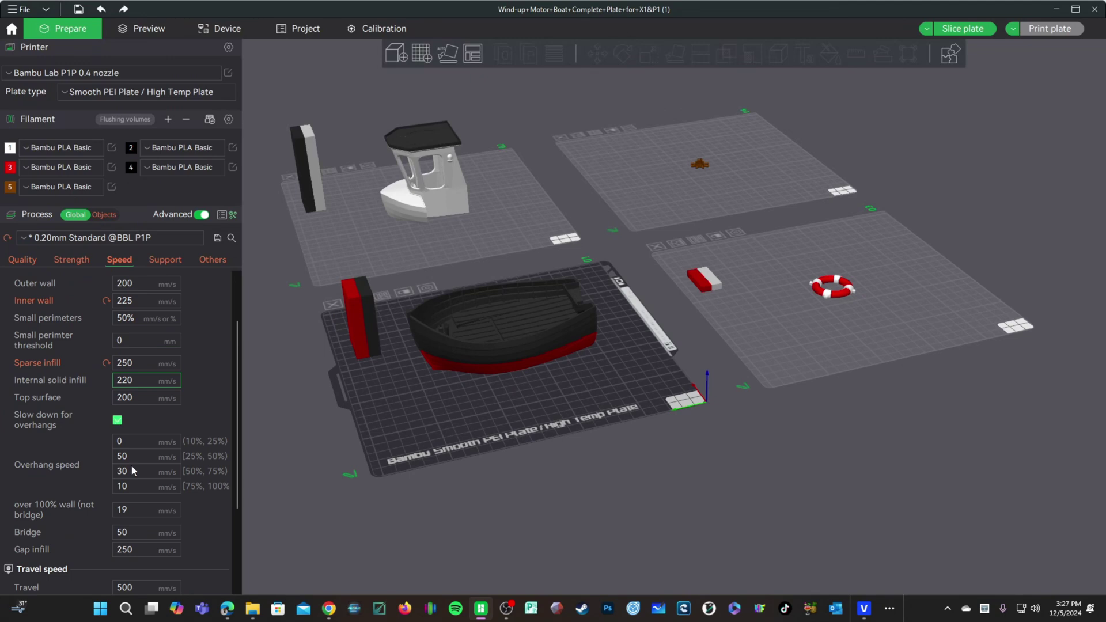
pyautogui.click(145, 550)
pyautogui.write('220')
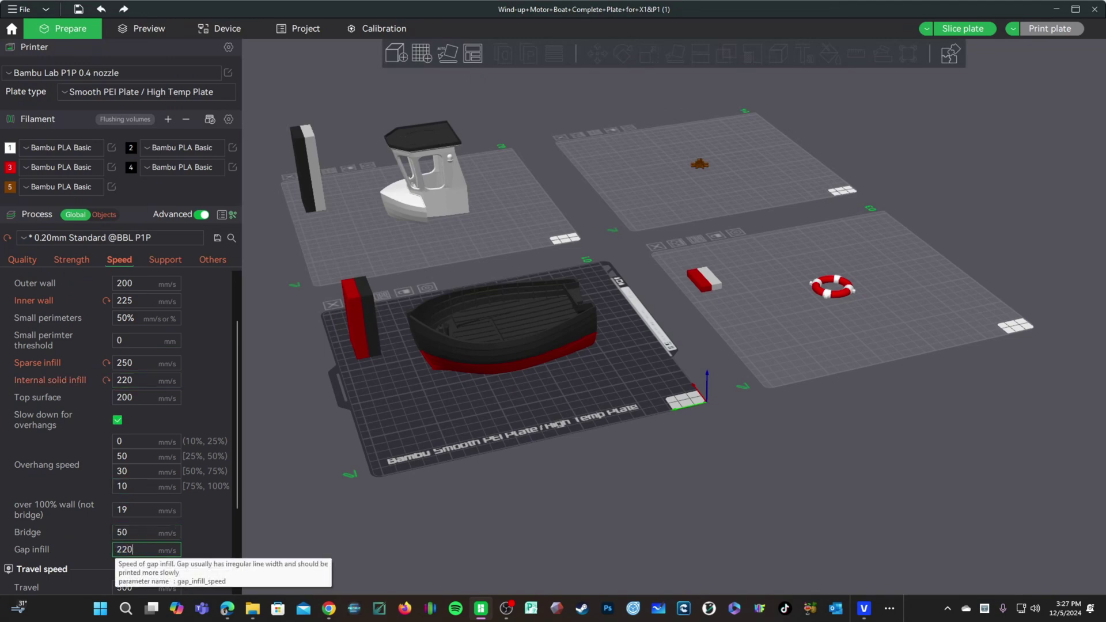
pyautogui.scroll(2, 134, 444)
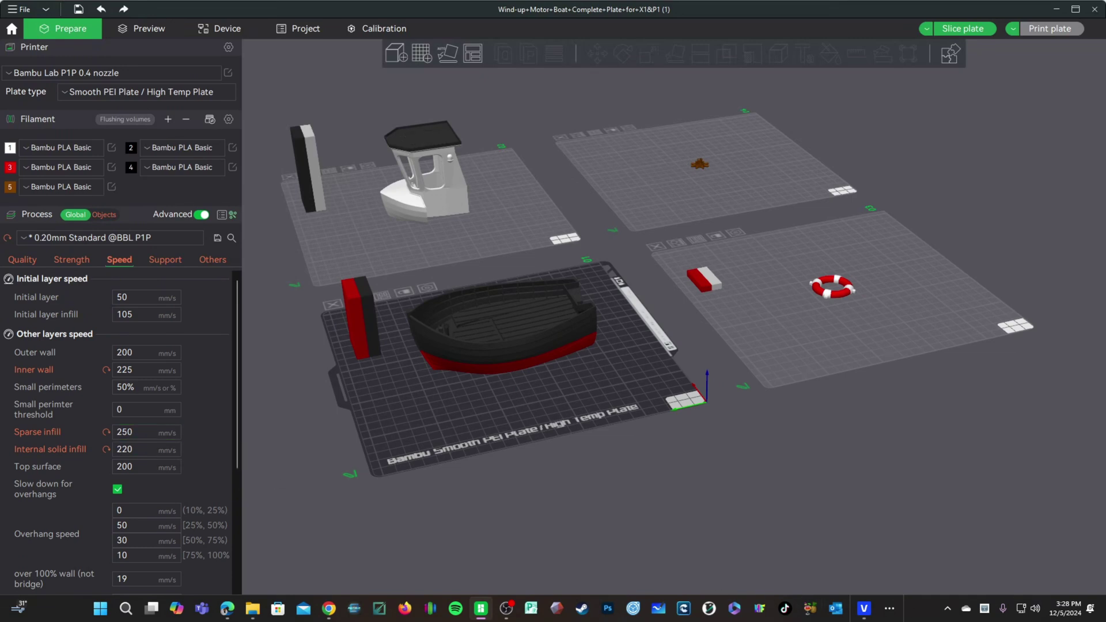
pyautogui.hotkey('alt', 'Tab')
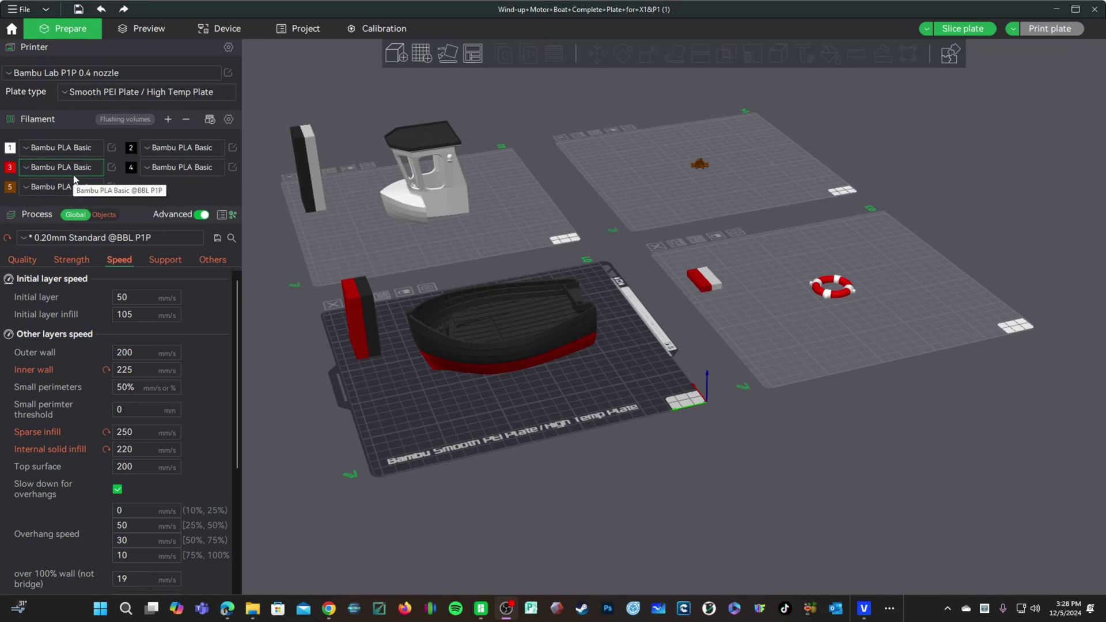
# Assign Creality BLACK PLA+ to slots 4 and 2 and Creality RED PLA+ to slot 3.
pyautogui.scroll(-1, 161, 171)
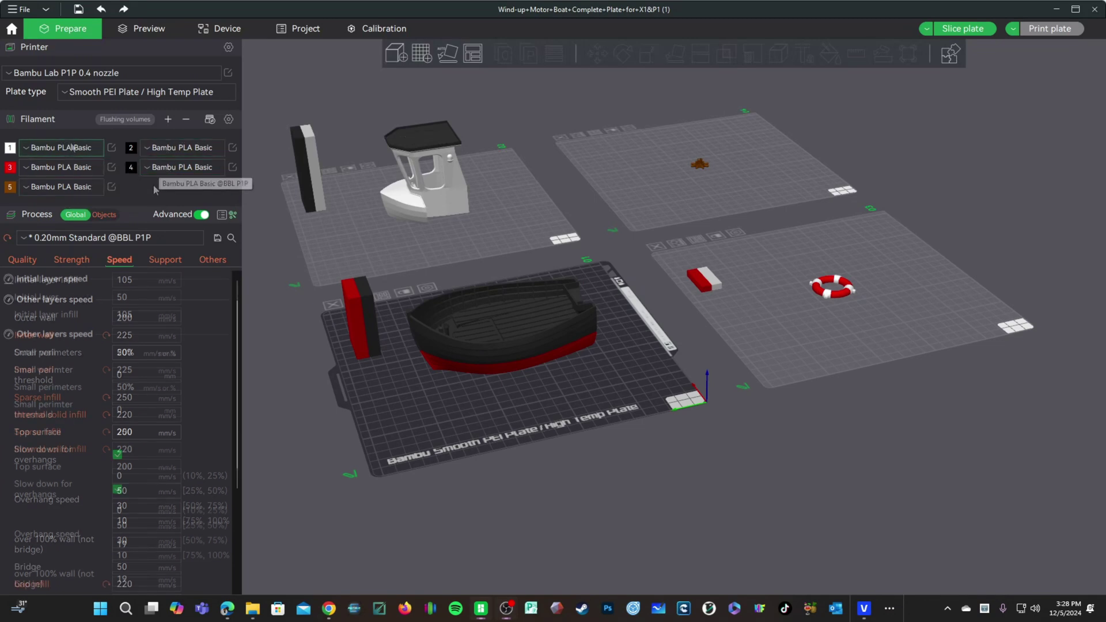
pyautogui.click(167, 167)
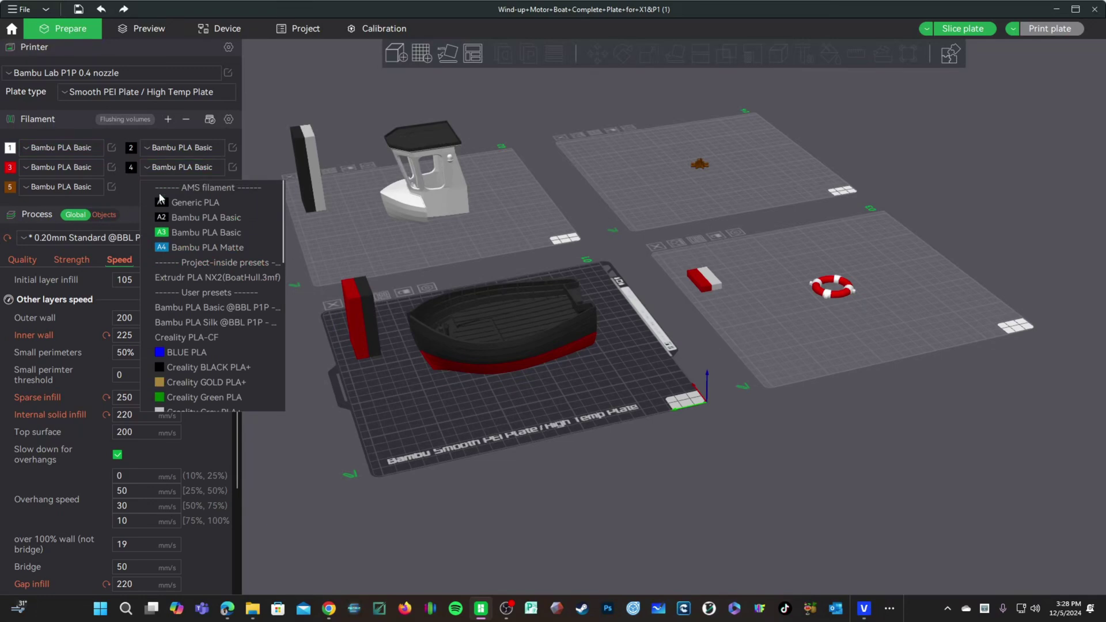
pyautogui.click(208, 368)
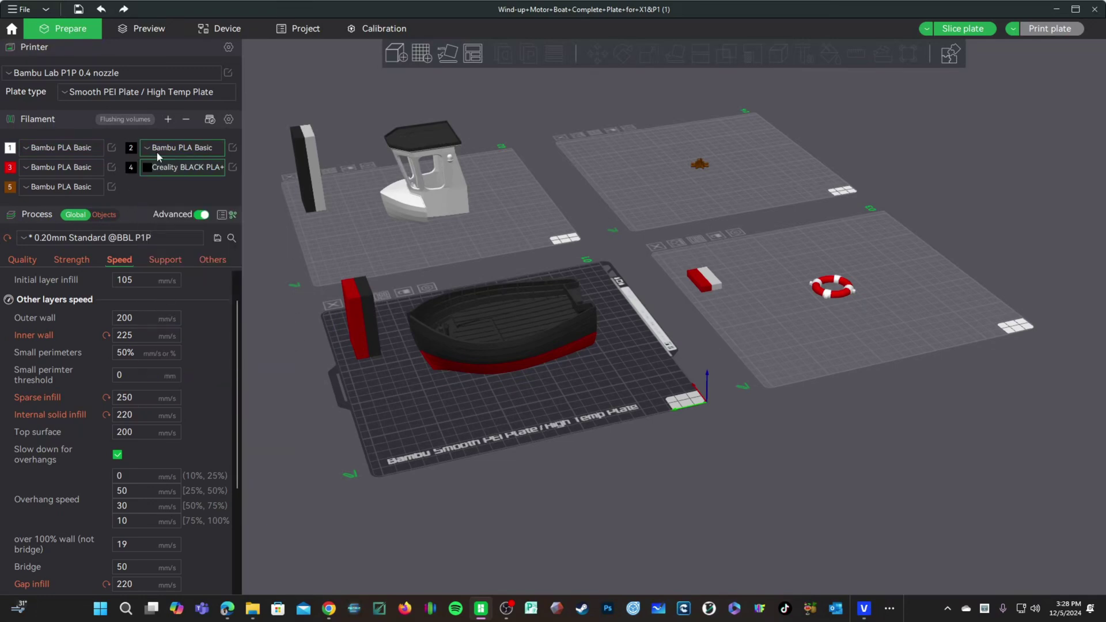
pyautogui.click(159, 148)
pyautogui.click(207, 349)
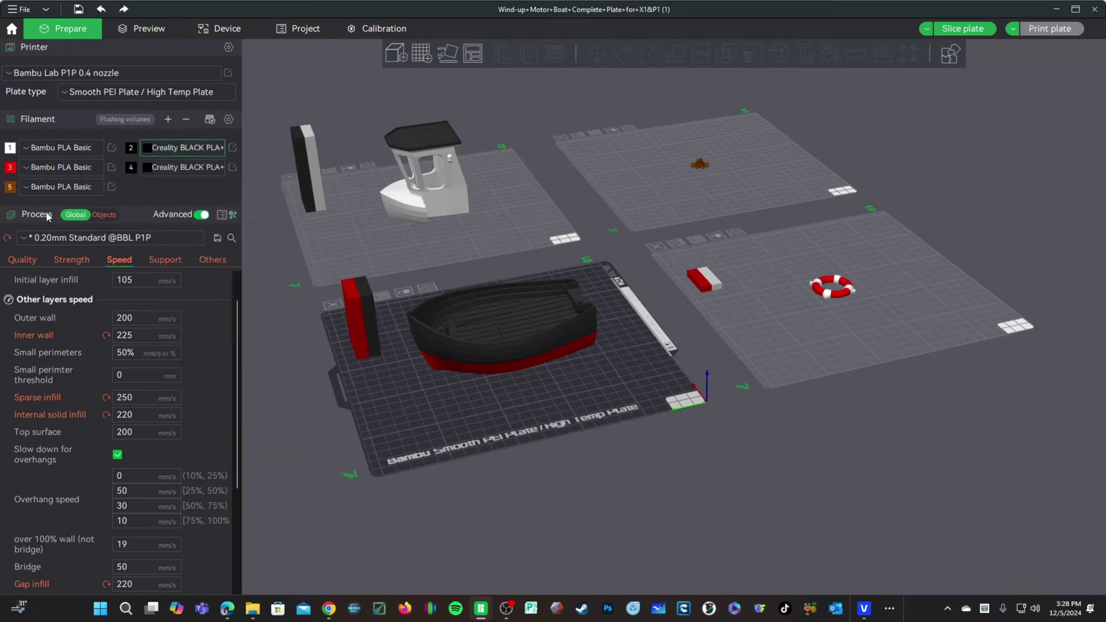
pyautogui.click(64, 166)
pyautogui.click(92, 289)
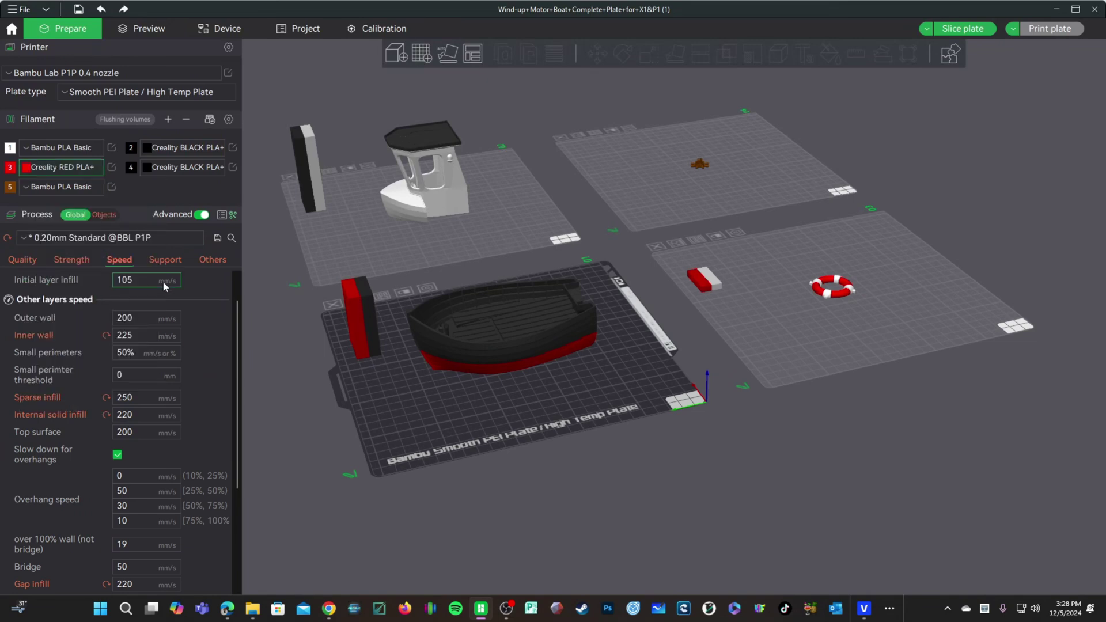
# Assign Dark Brown ESUN PLA to slot 5 and Creality White PLA+ to slot 1.
pyautogui.click(73, 185)
pyautogui.scroll(-2, 113, 325)
pyautogui.scroll(-2, 110, 322)
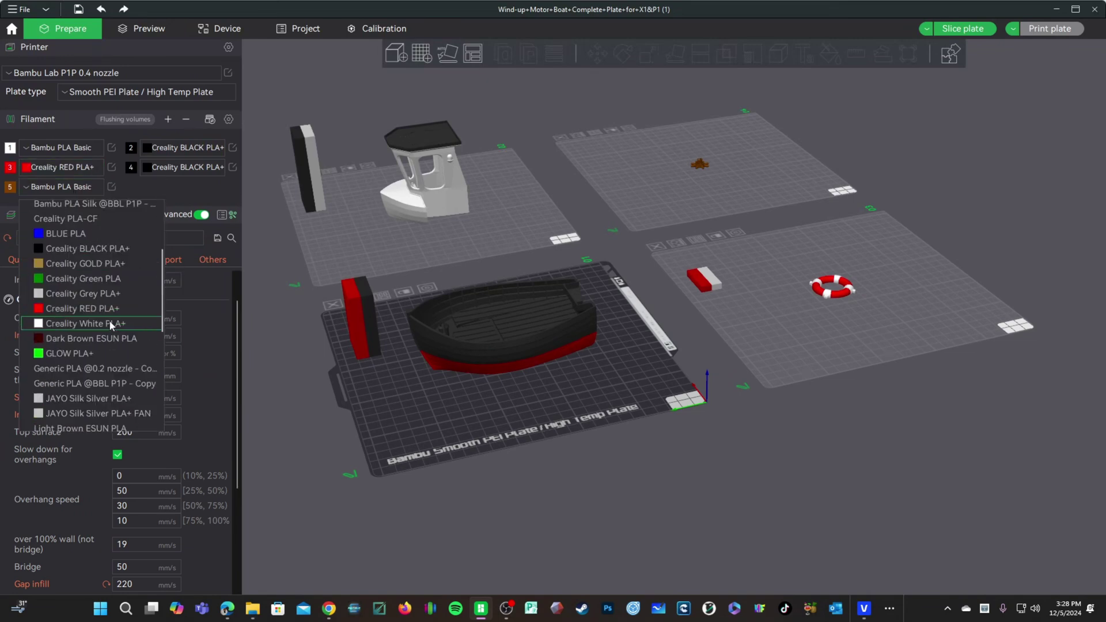
pyautogui.click(81, 337)
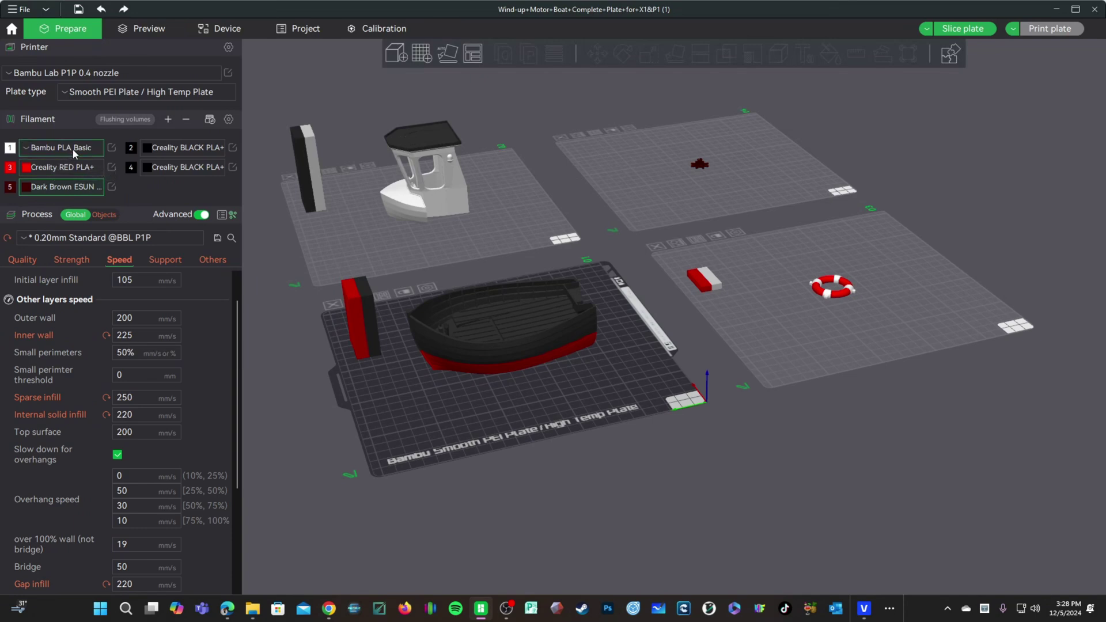
pyautogui.click(71, 148)
pyautogui.click(82, 351)
# Check slot 2's filament list and colour choice, leaving both unchanged.
pyautogui.click(159, 147)
pyautogui.scroll(-10, 161, 172)
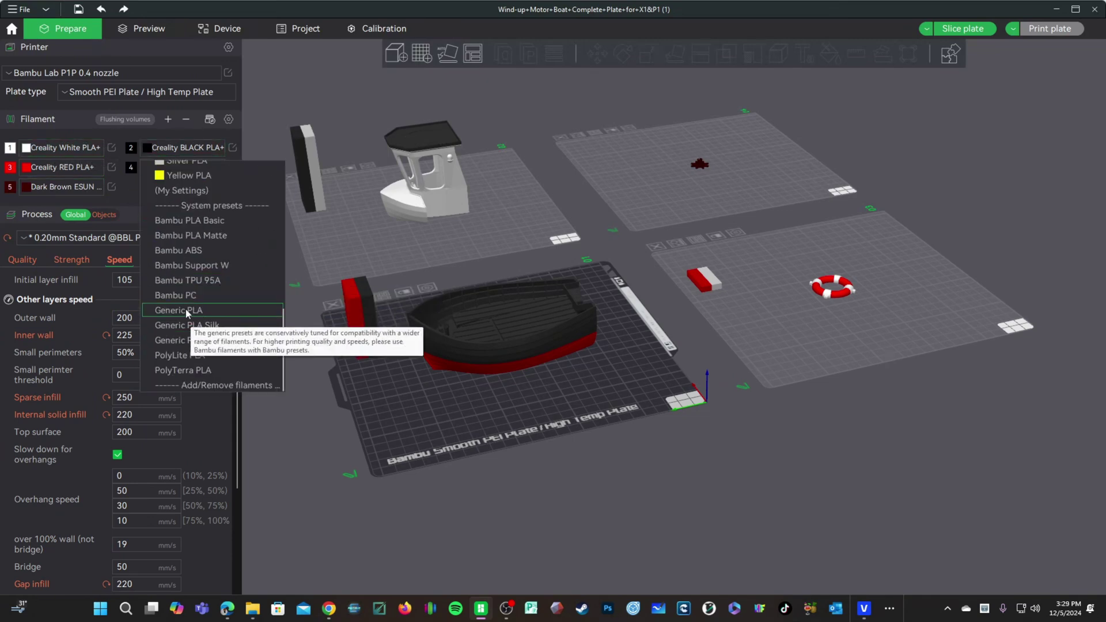
pyautogui.click(153, 123)
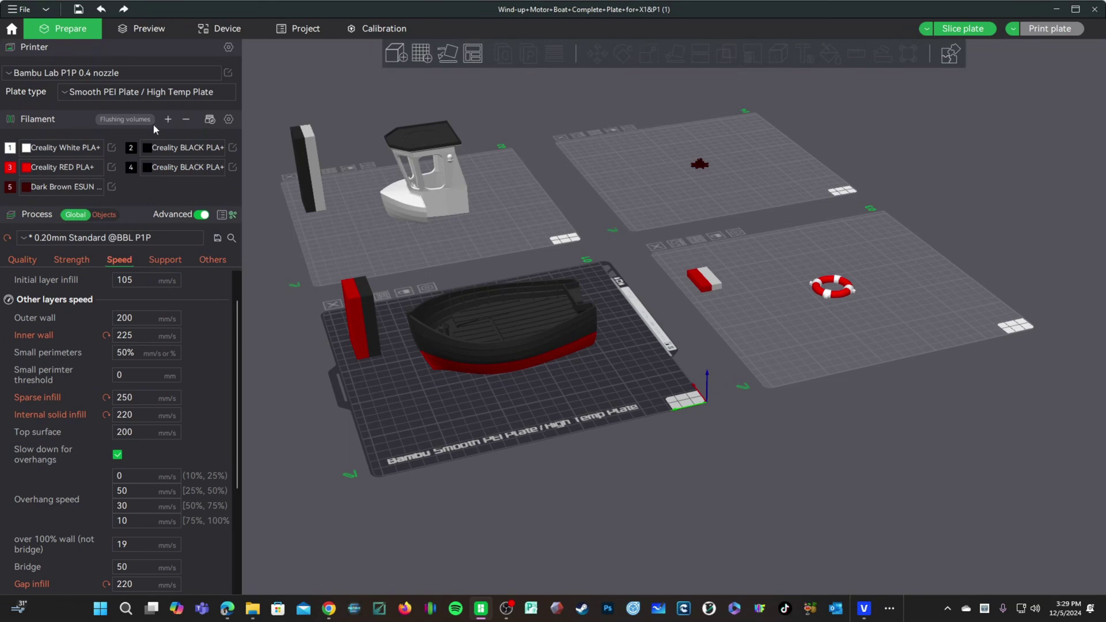
pyautogui.click(132, 149)
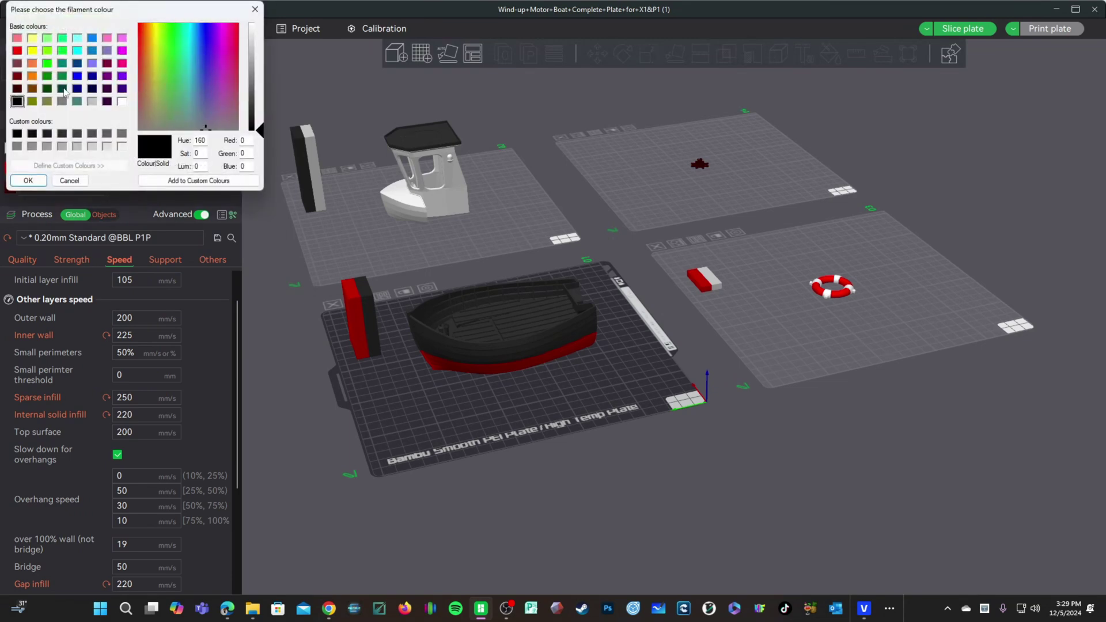
pyautogui.click(69, 181)
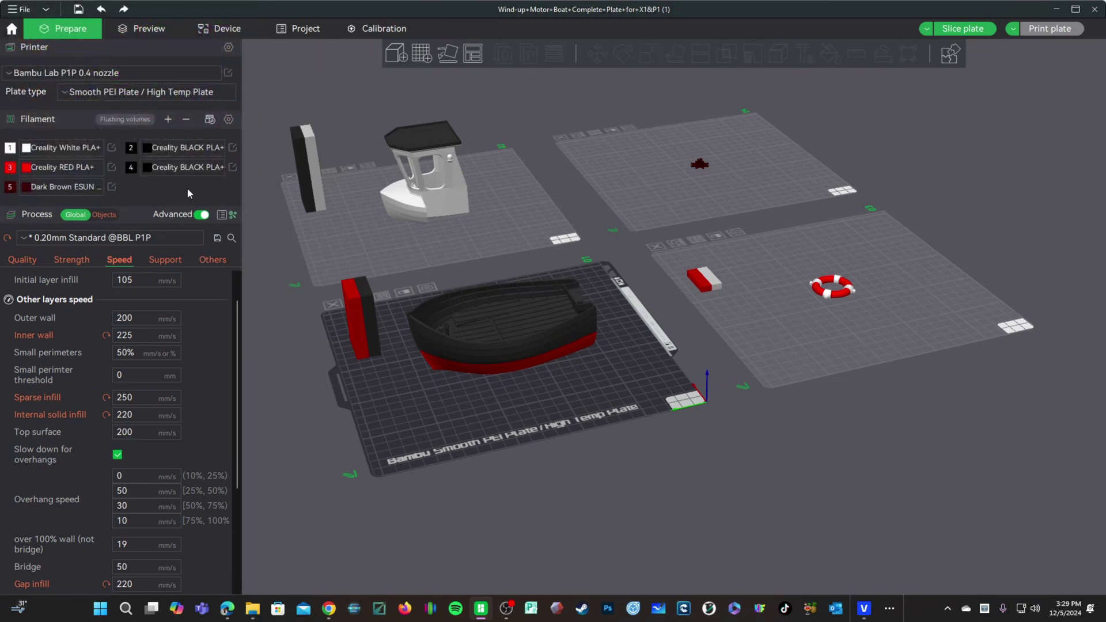
# Review and accept the flushing volumes for filament changes.
pyautogui.click(122, 120)
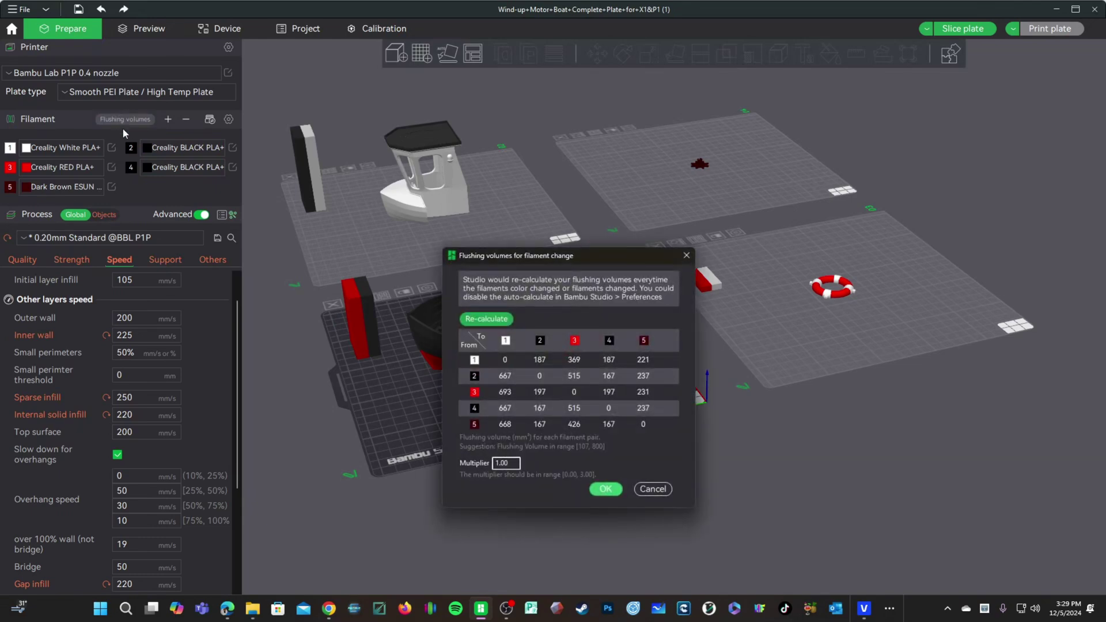
pyautogui.click(487, 318)
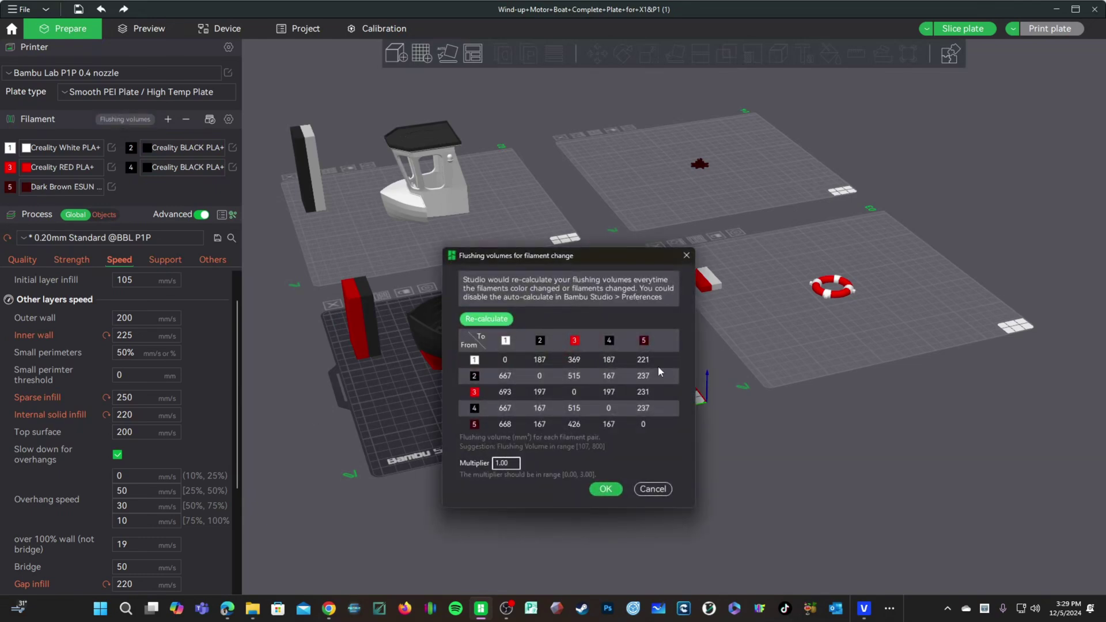
pyautogui.click(605, 489)
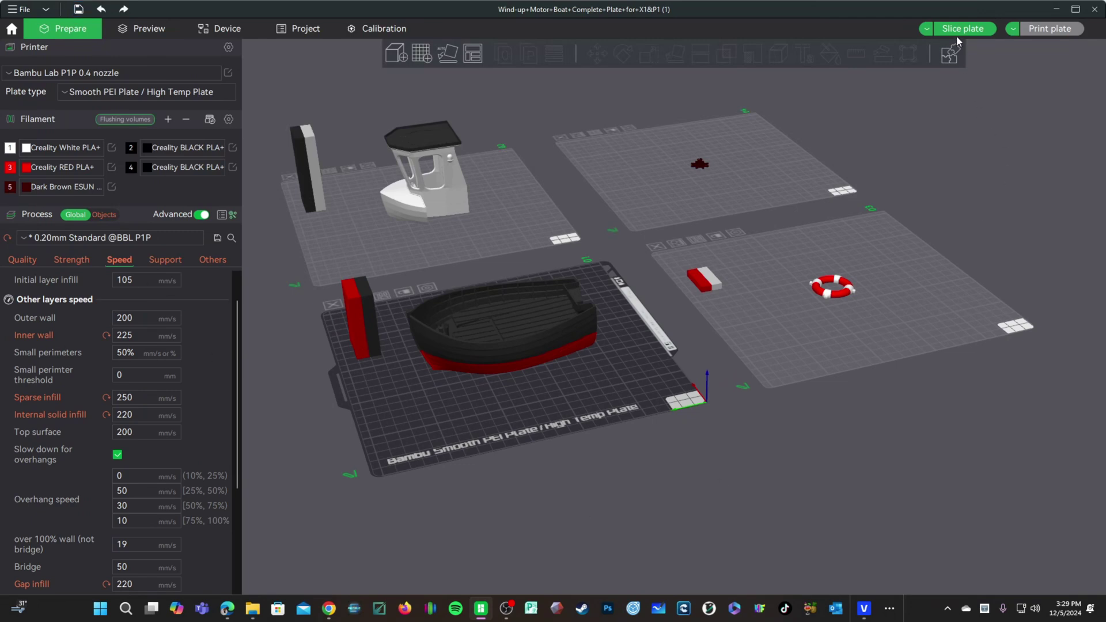
# Slice the boat hull plate (plate 1: 3h1m, 113.41 g).
pyautogui.moveTo(897, 157); pyautogui.dragTo(727, 441)
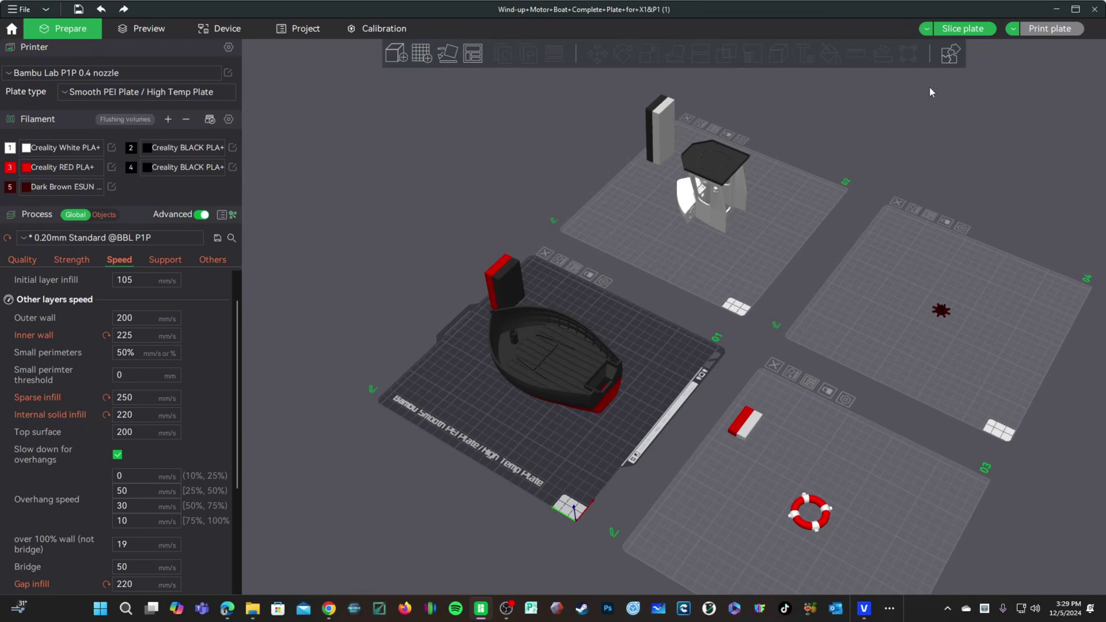
pyautogui.moveTo(929, 86); pyautogui.dragTo(593, 427)
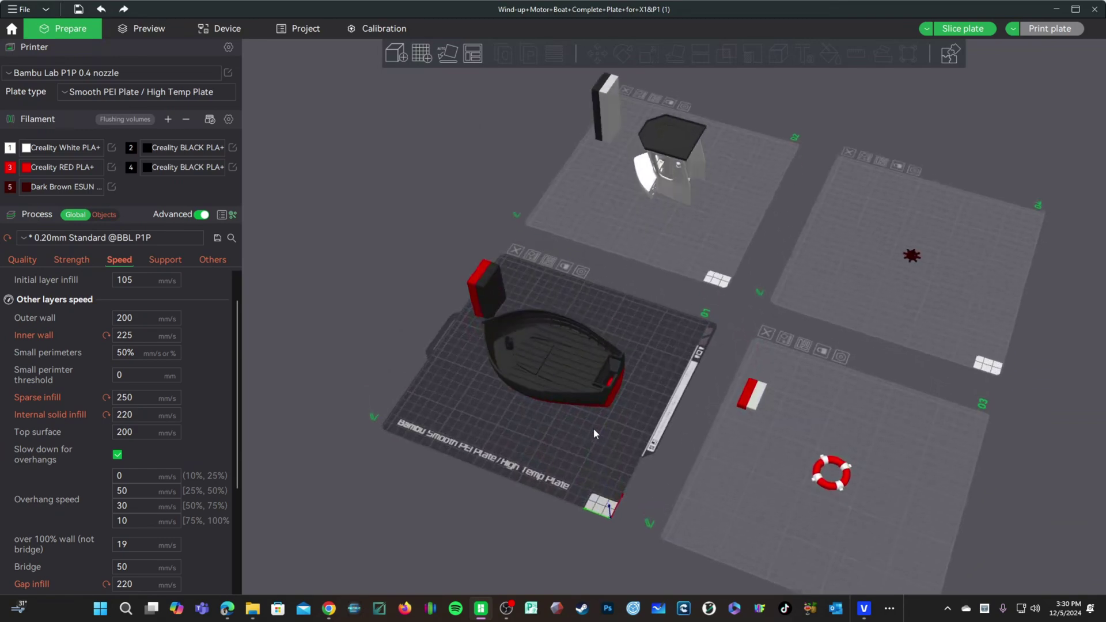
pyautogui.click(951, 30)
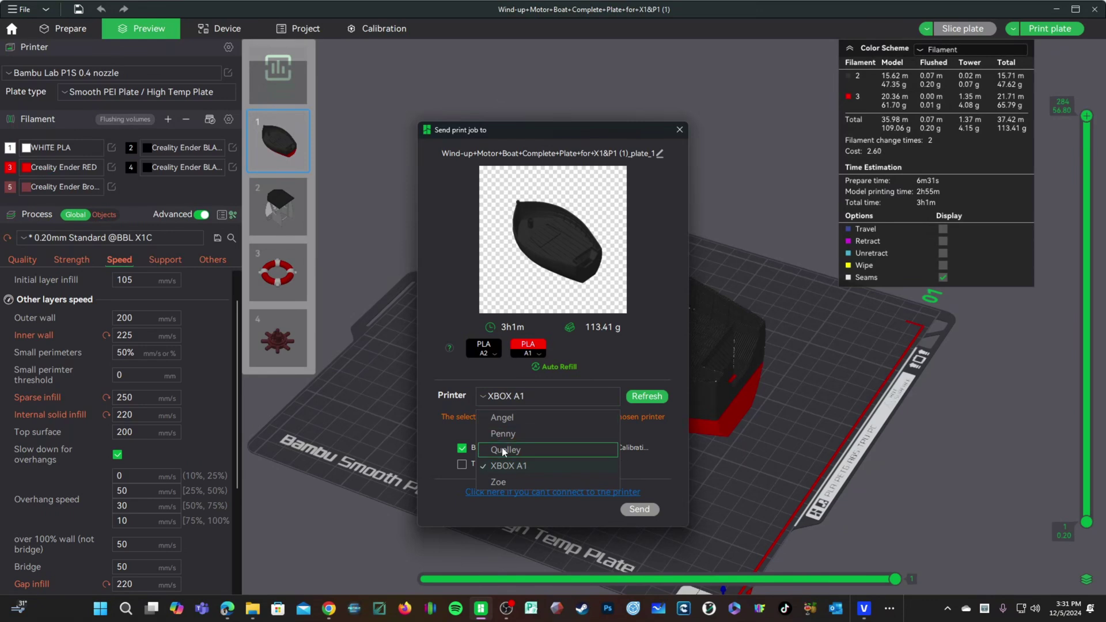
# Choose the target printer for the boat hull print job.
pyautogui.click(509, 418)
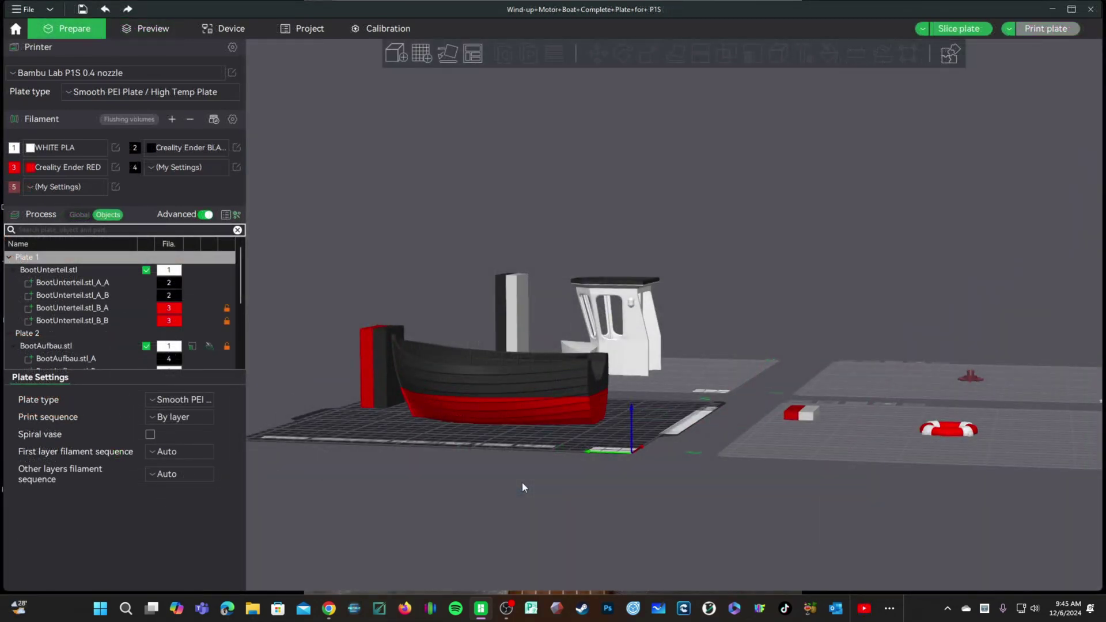
# Bring plate 2 into view with the boat cabin facing forward.
pyautogui.moveTo(698, 369); pyautogui.dragTo(696, 234)
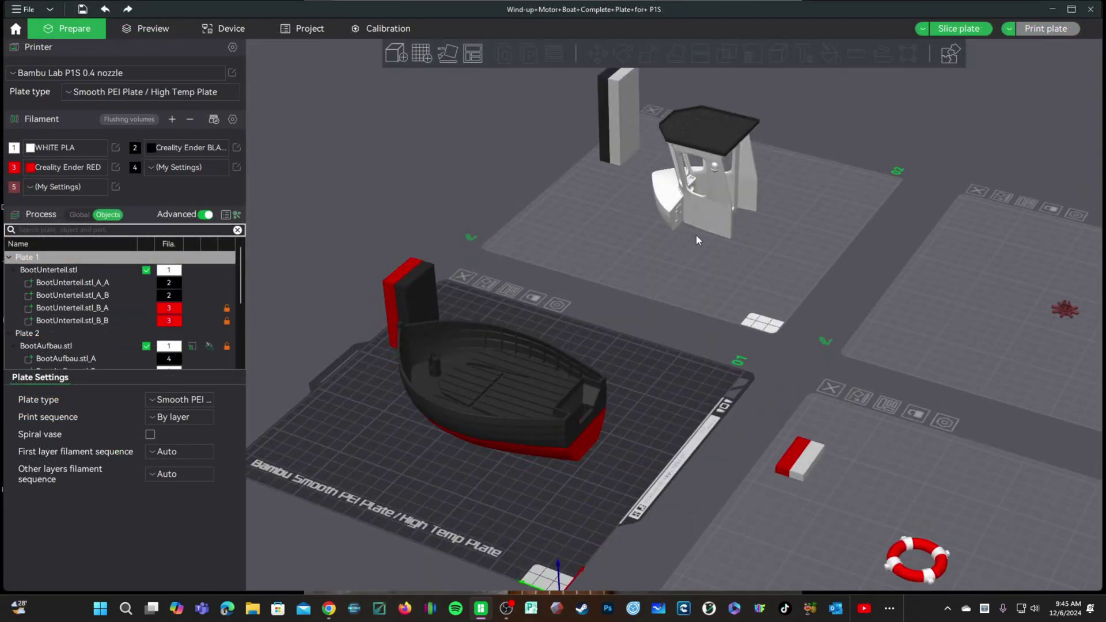
pyautogui.scroll(5, 691, 243)
pyautogui.scroll(6, 673, 396)
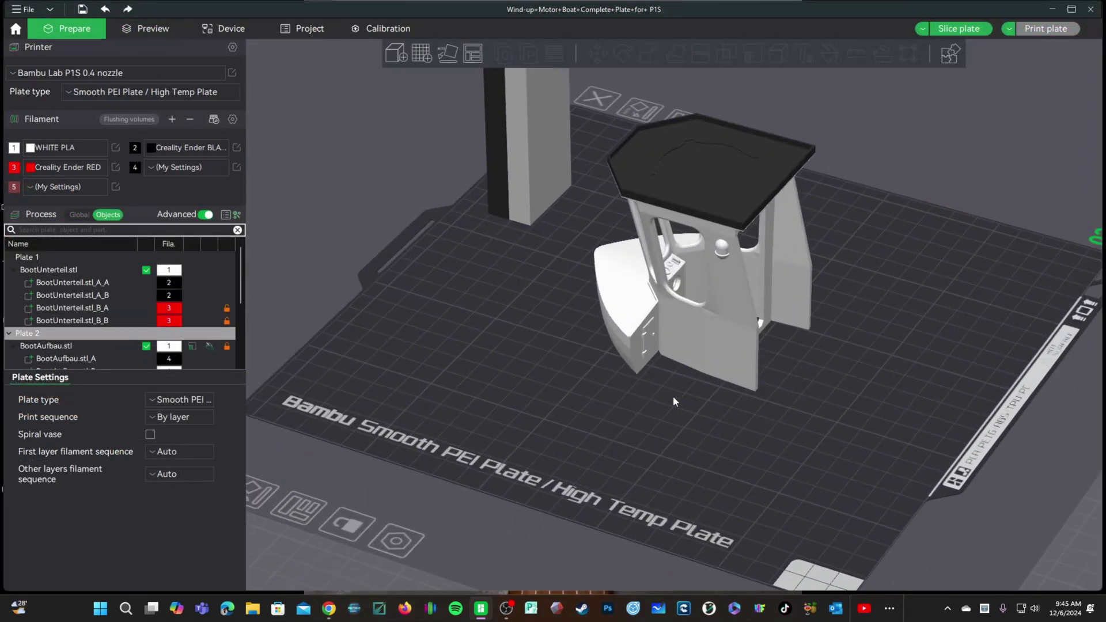
pyautogui.moveTo(672, 396); pyautogui.dragTo(757, 352)
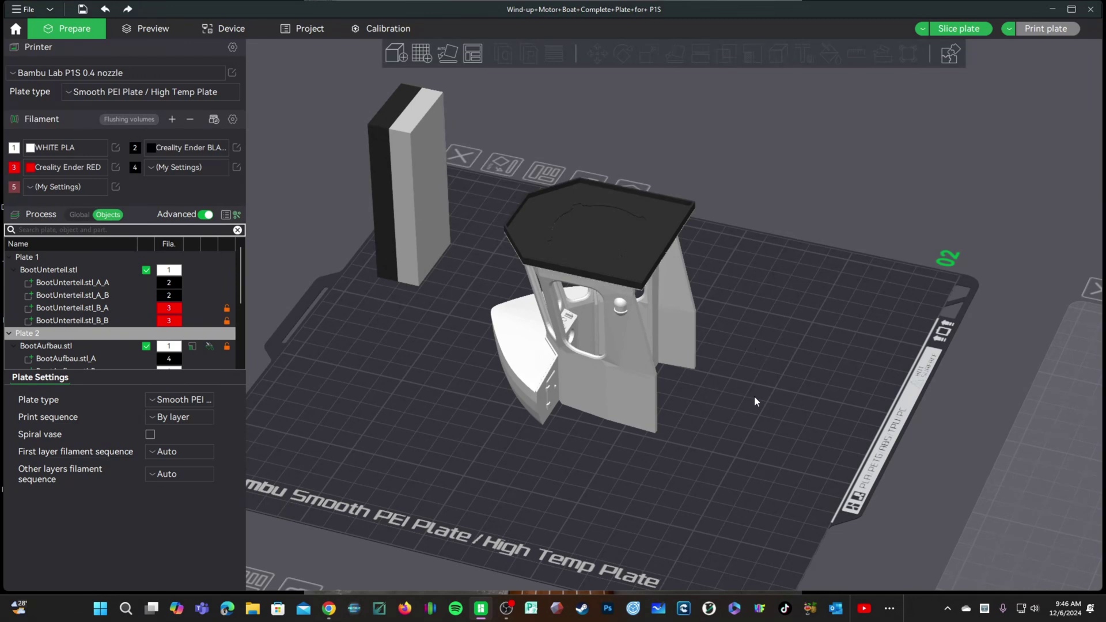
# Slice plate 2 (3h14m, 67.65 g) and orbit the preview to inspect the cabin walls.
pyautogui.click(958, 29)
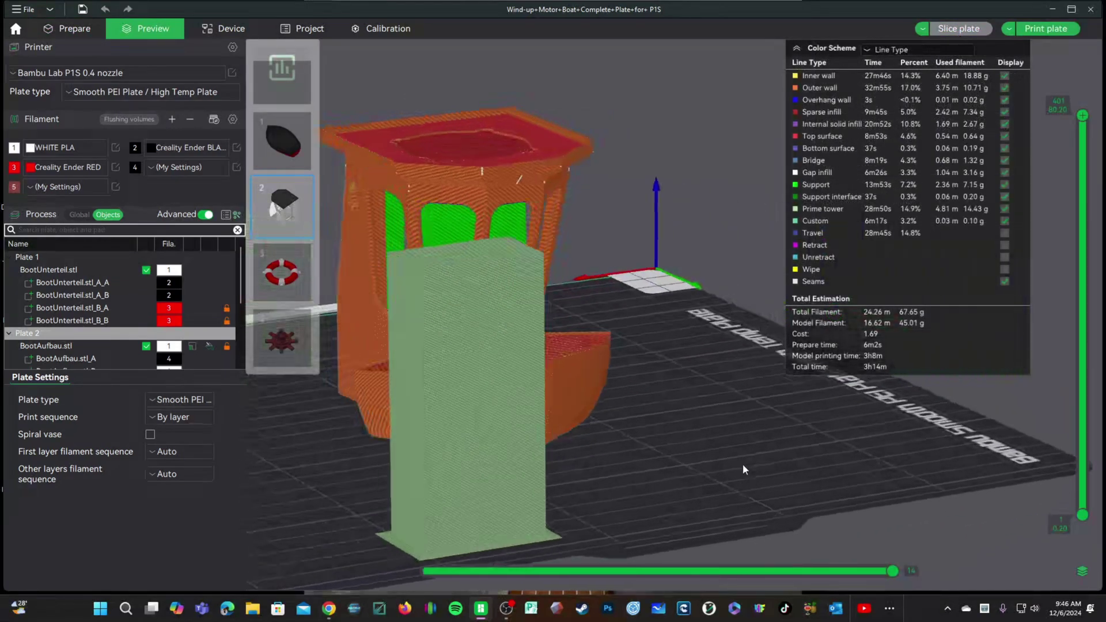
pyautogui.moveTo(742, 465); pyautogui.dragTo(927, 461)
pyautogui.scroll(6, 928, 461)
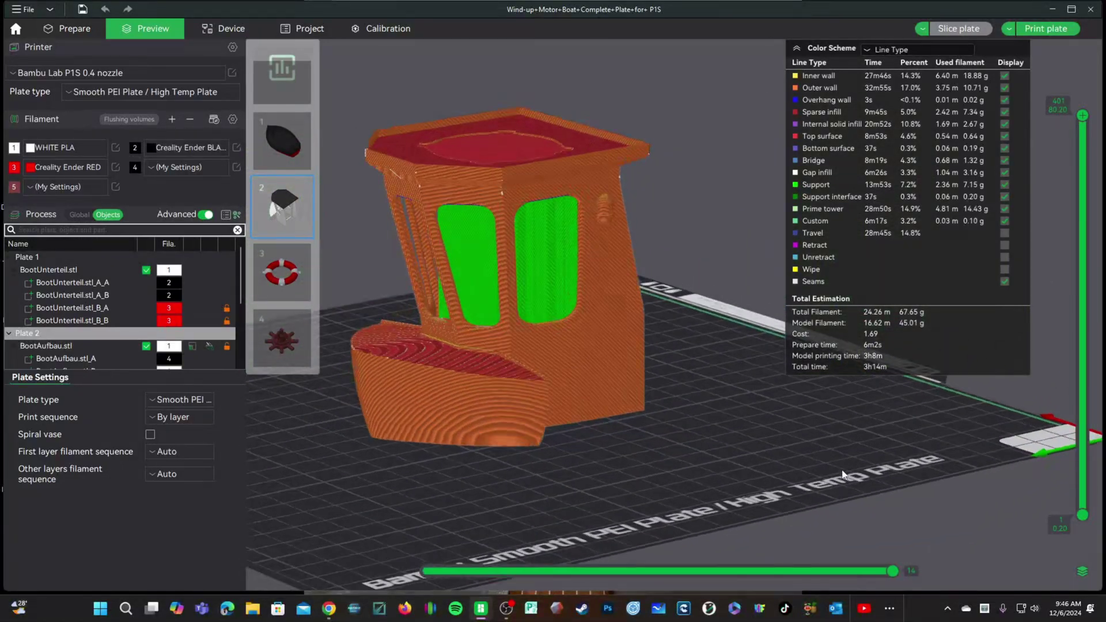
pyautogui.scroll(-2, 762, 441)
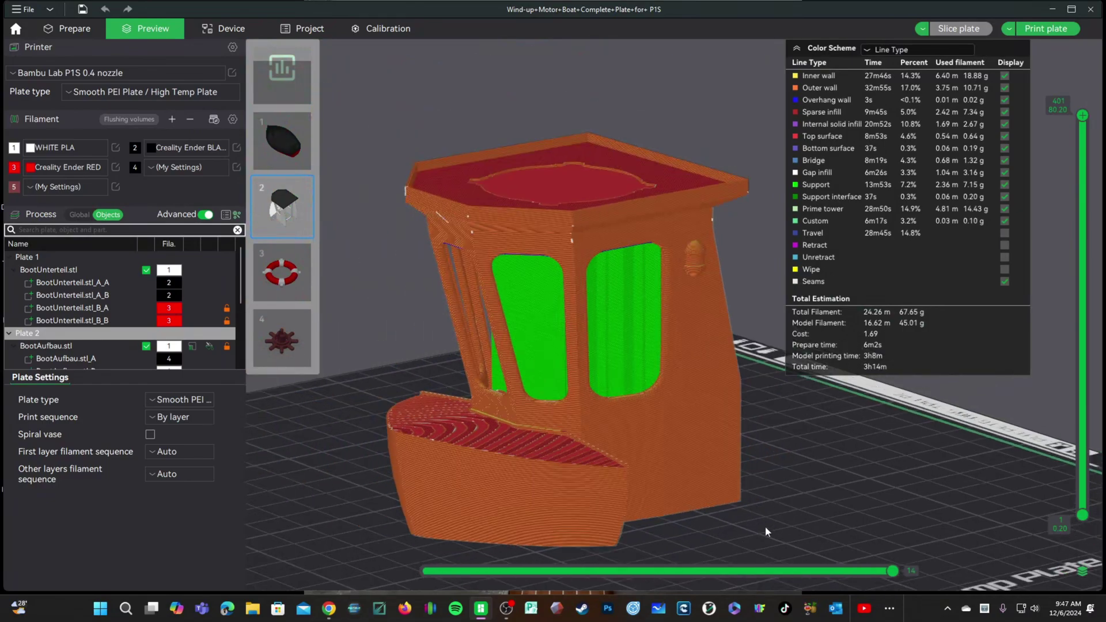
pyautogui.moveTo(765, 528); pyautogui.dragTo(1005, 517)
# Return to the plate layout and zoom in on plate 4's red gear.
pyautogui.hotkey('ctrl', 'Tab')
pyautogui.scroll(5, 772, 247)
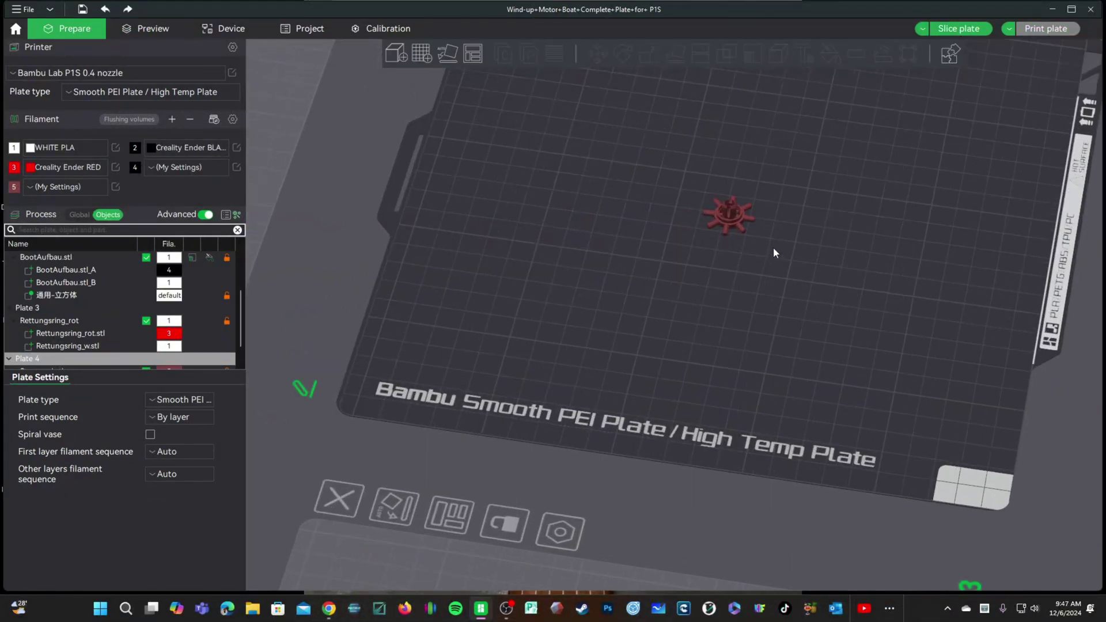
pyautogui.moveTo(772, 247); pyautogui.dragTo(764, 357)
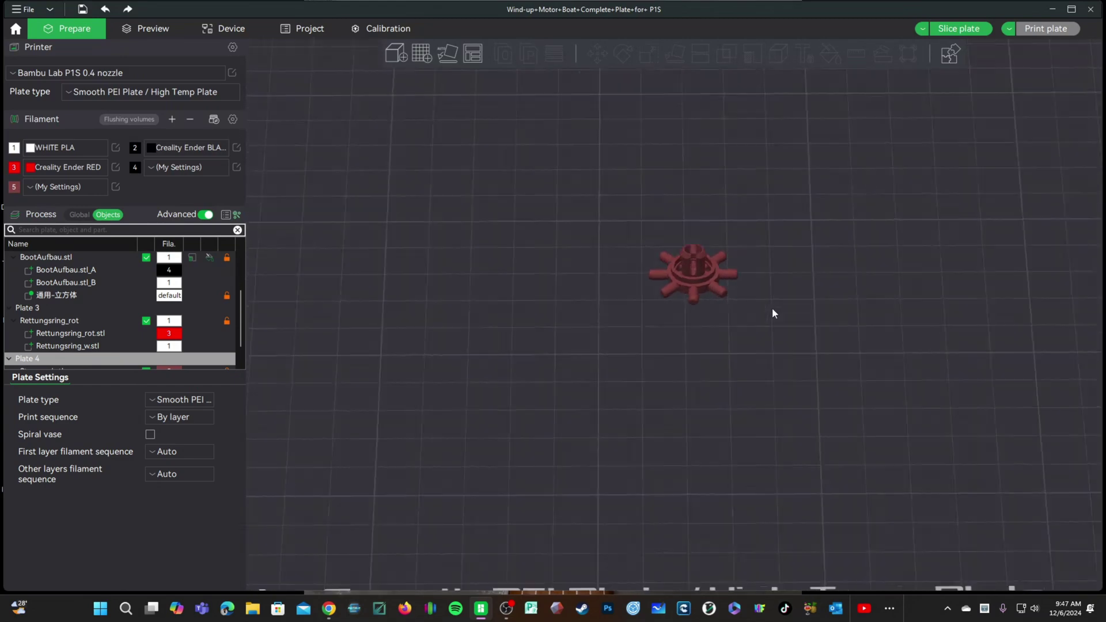
pyautogui.scroll(-5, 772, 307)
pyautogui.moveTo(779, 302); pyautogui.dragTo(725, 351)
# Pan over to plate 3's life ring and orbit around it.
pyautogui.scroll(-5, 726, 351)
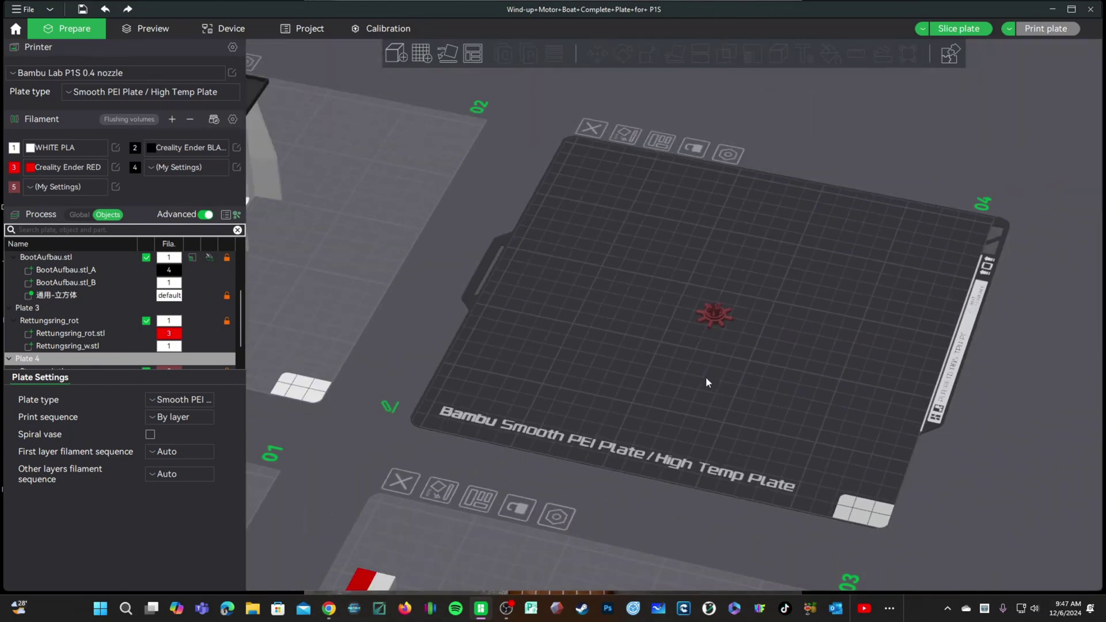
pyautogui.moveTo(706, 376); pyautogui.dragTo(801, 209, button='right')
pyautogui.scroll(5, 655, 419)
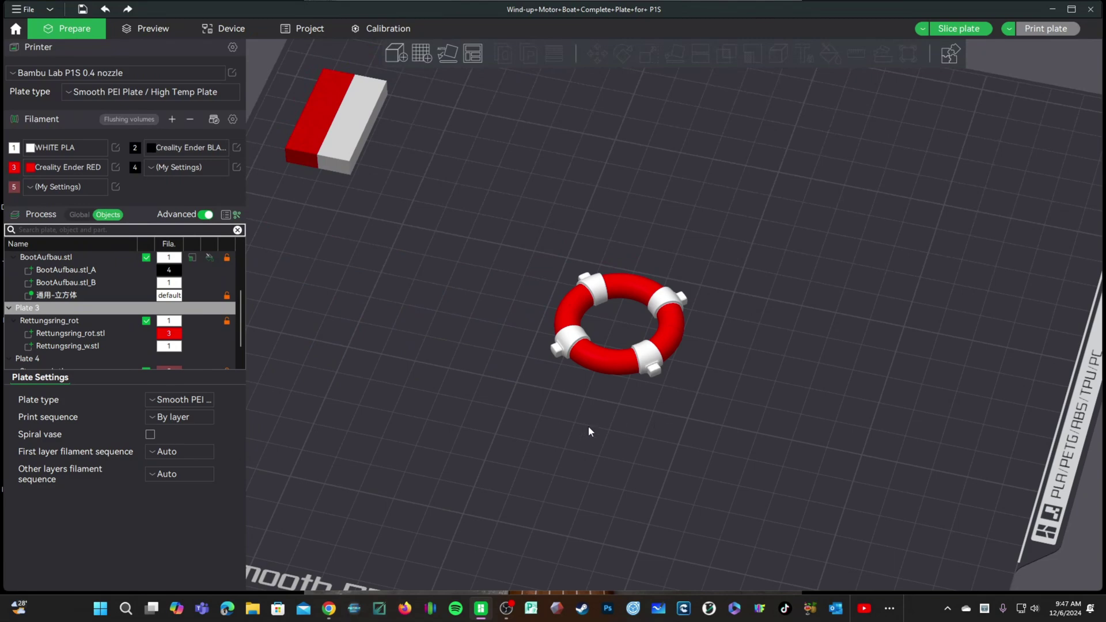
pyautogui.moveTo(593, 432); pyautogui.dragTo(921, 485)
pyautogui.scroll(-5, 730, 401)
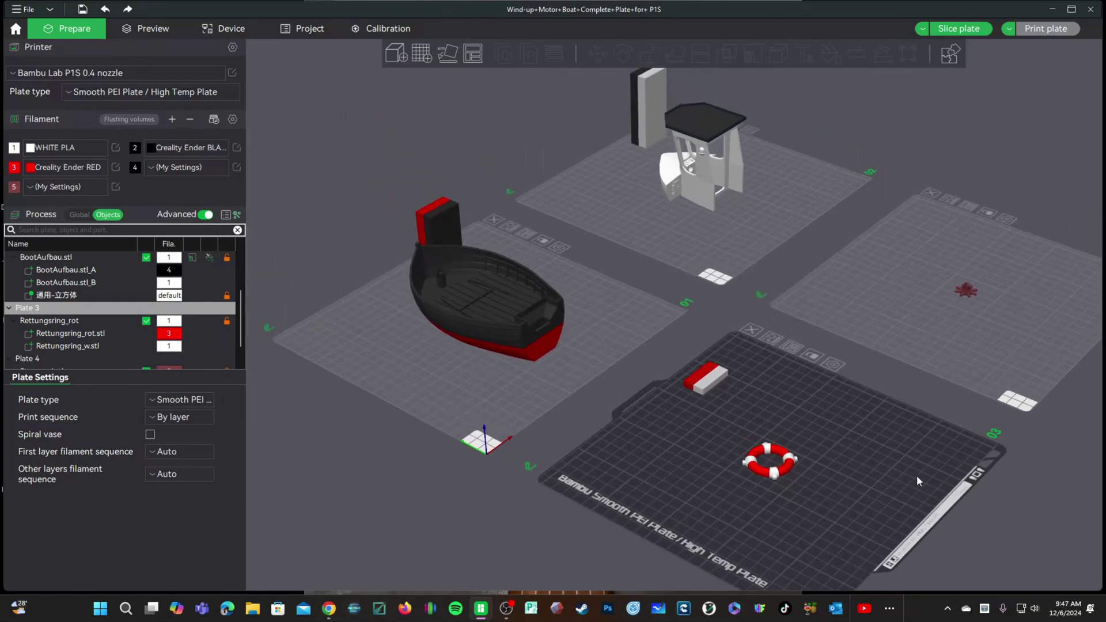
# Create a new Untitled project discarding modified values, then switch to the browser.
pyautogui.click(15, 29)
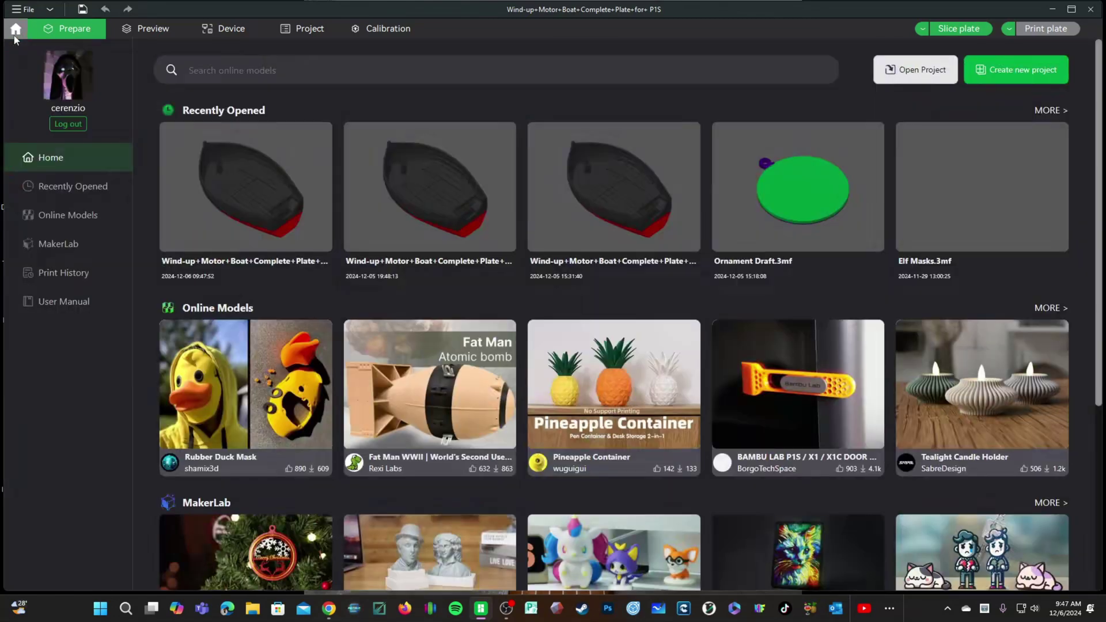
pyautogui.click(1024, 77)
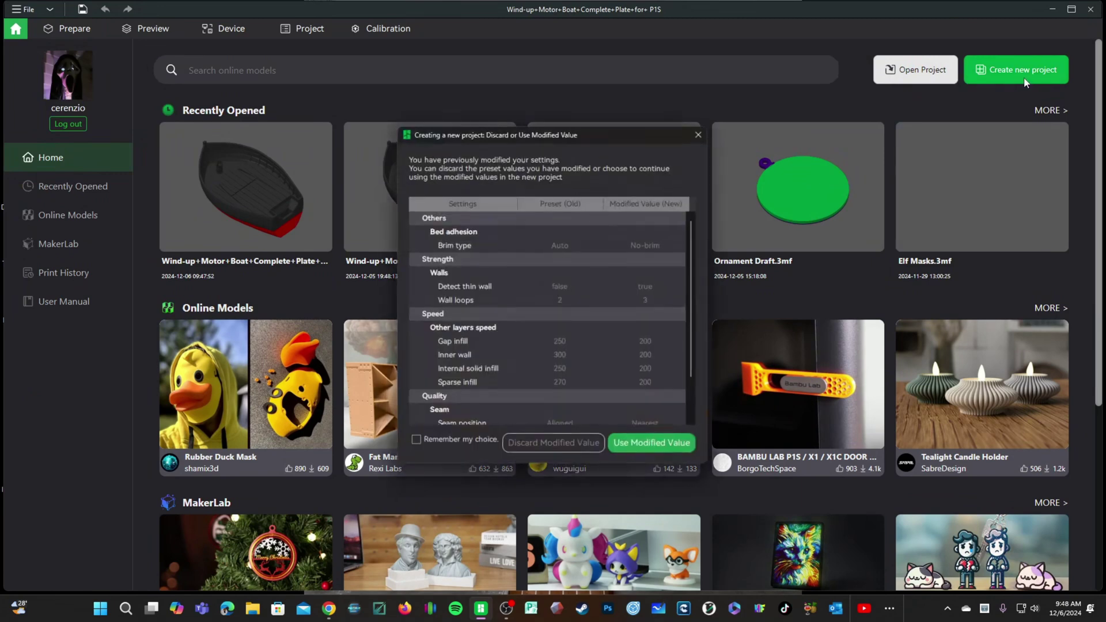
pyautogui.click(566, 448)
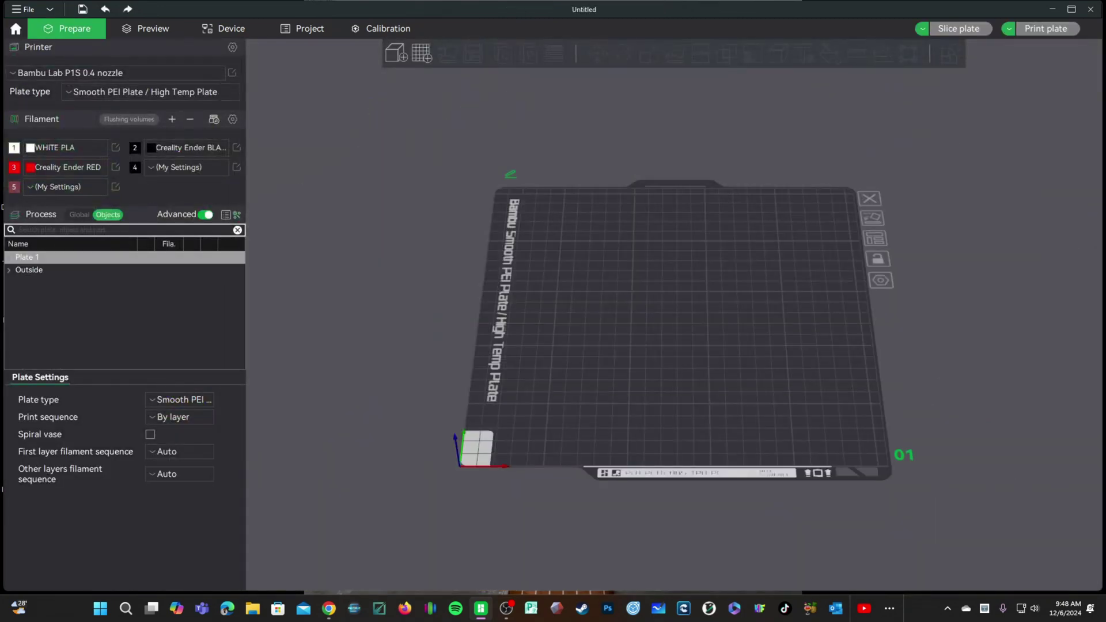
pyautogui.hotkey('alt', 'Tab')
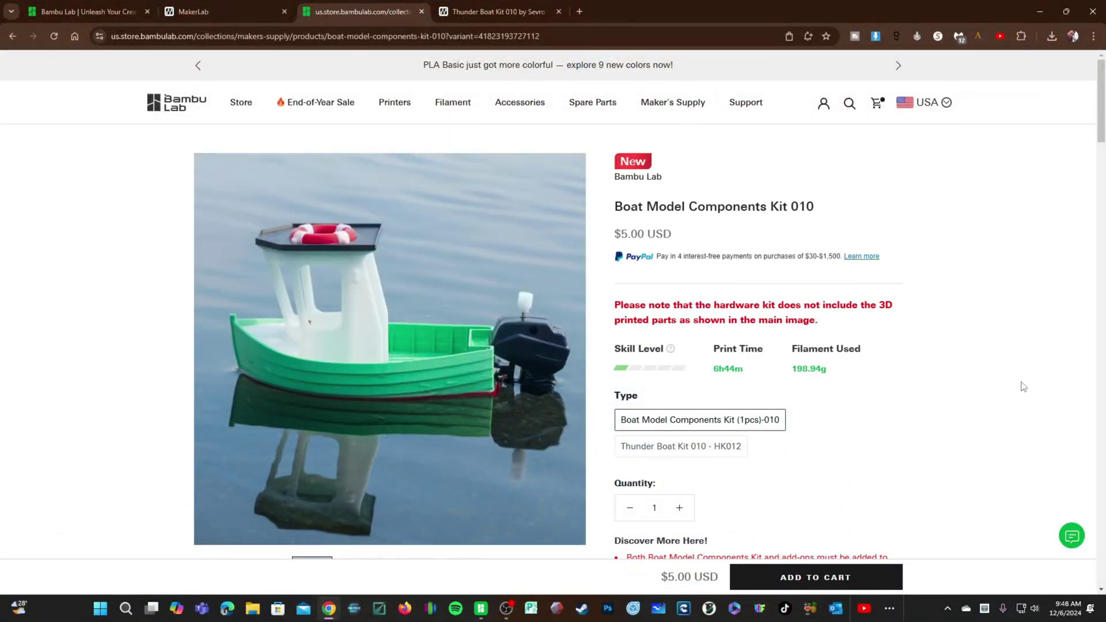
# Choose the Thunder Boat Kit 010 - HK012 variant and scroll to its 3D Model table.
pyautogui.click(670, 456)
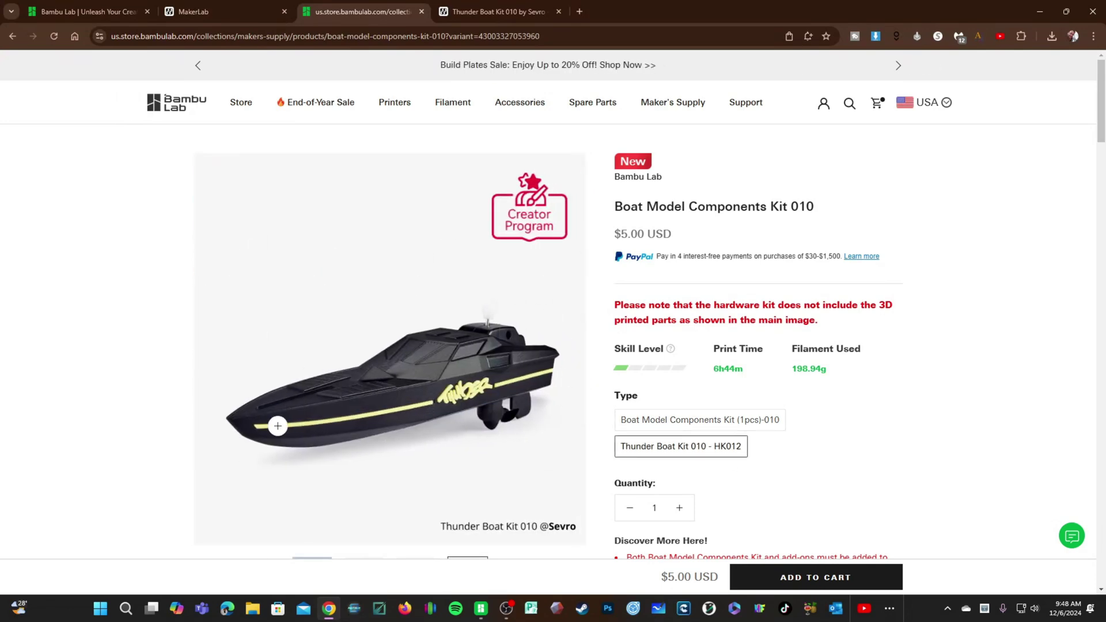
pyautogui.scroll(-4, 327, 404)
pyautogui.scroll(-6, 328, 404)
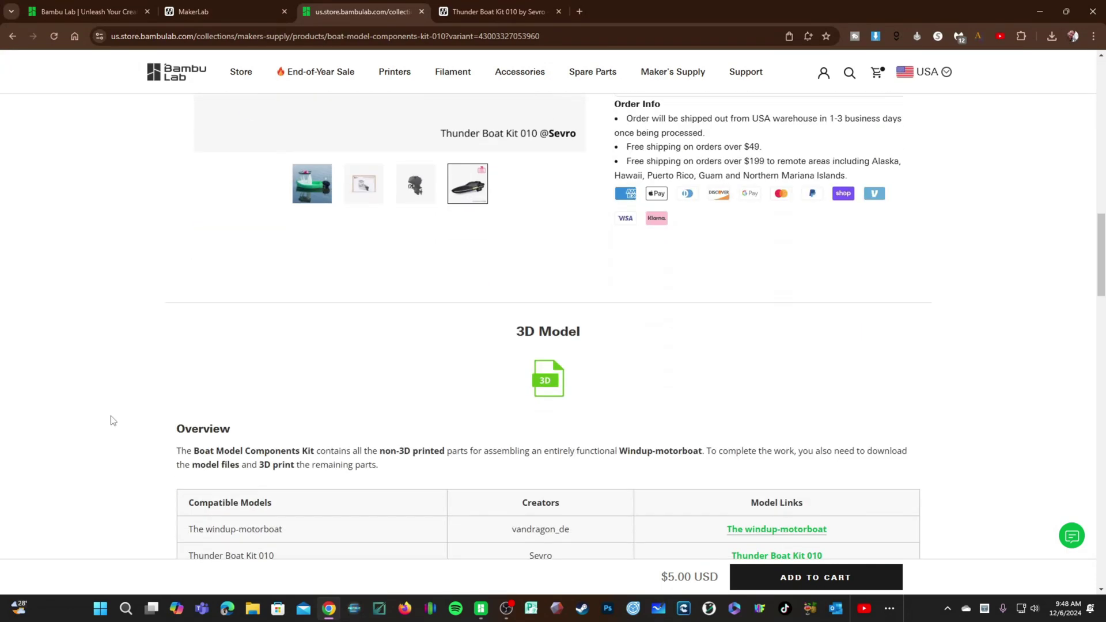
pyautogui.scroll(-8, 113, 415)
pyautogui.scroll(4, 112, 413)
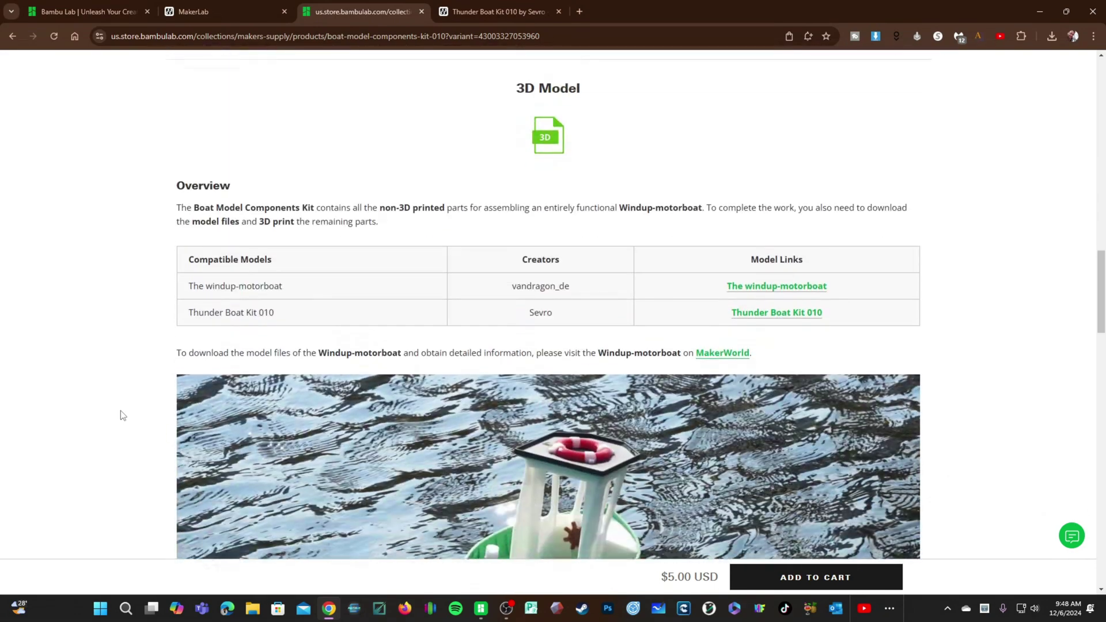
pyautogui.scroll(-1, 120, 415)
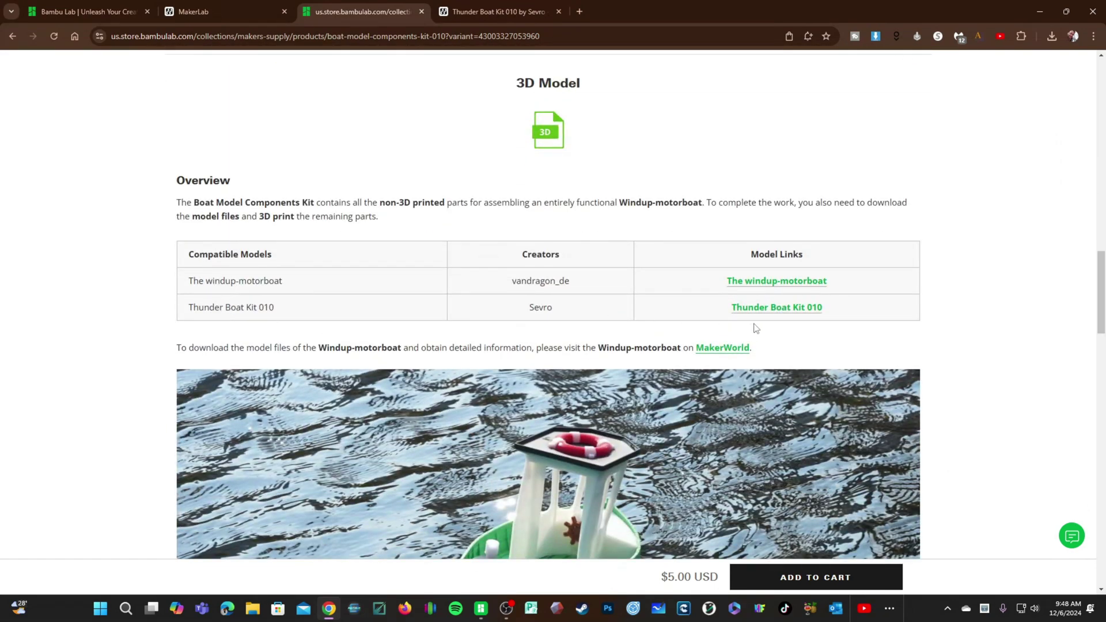
# Select the windup-motorboat and Thunder Boat Kit 010 model names in the table.
pyautogui.moveTo(189, 282); pyautogui.dragTo(306, 292)
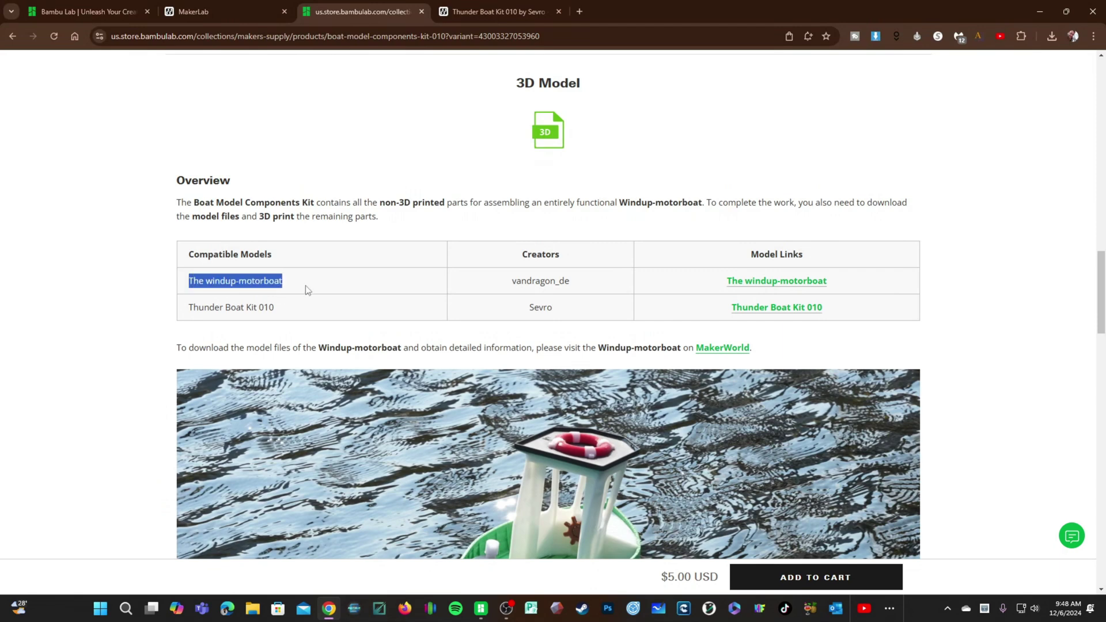
pyautogui.click(196, 308)
pyautogui.moveTo(196, 309); pyautogui.dragTo(333, 310)
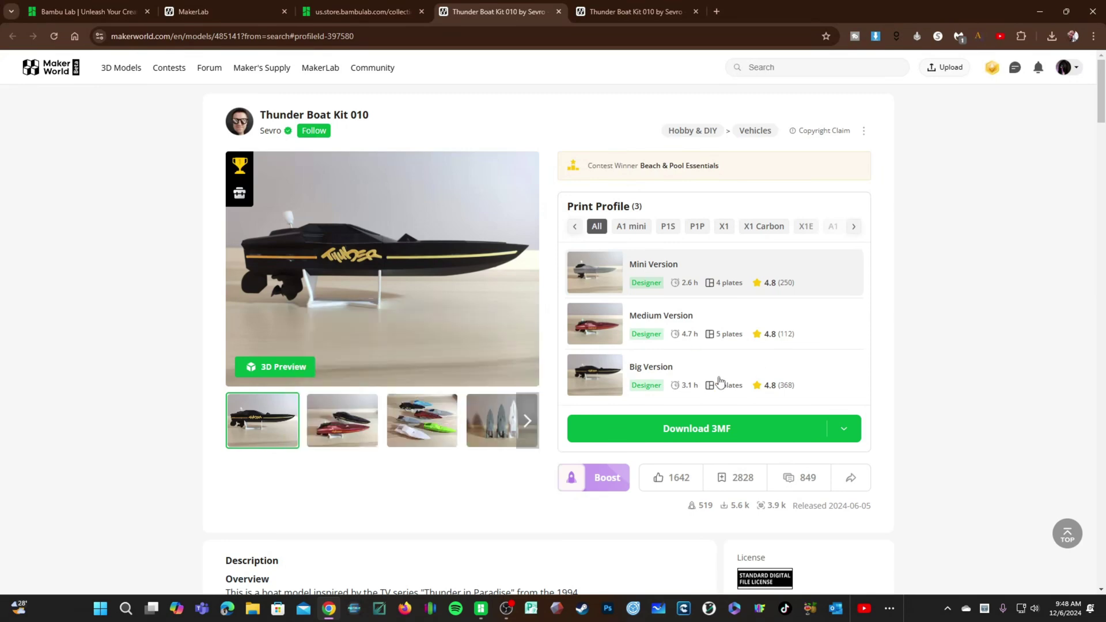
# Download the Thunder Boat Kit 010 P1S print profile as a 3MF and return to Bambu Studio.
pyautogui.moveTo(610, 388)
pyautogui.moveTo(591, 324)
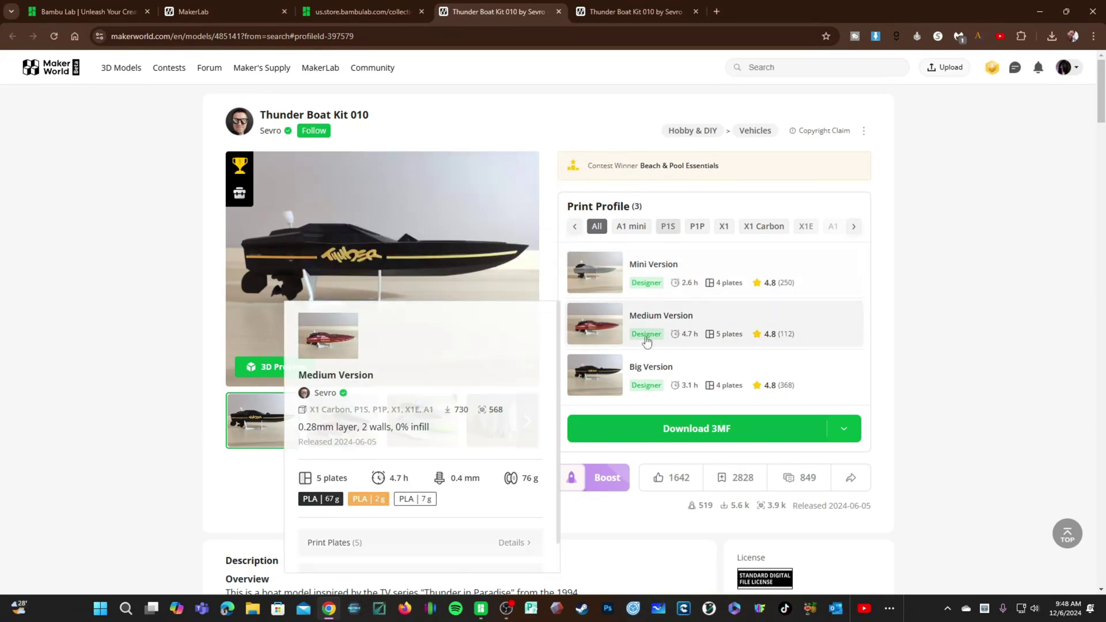
pyautogui.click(721, 426)
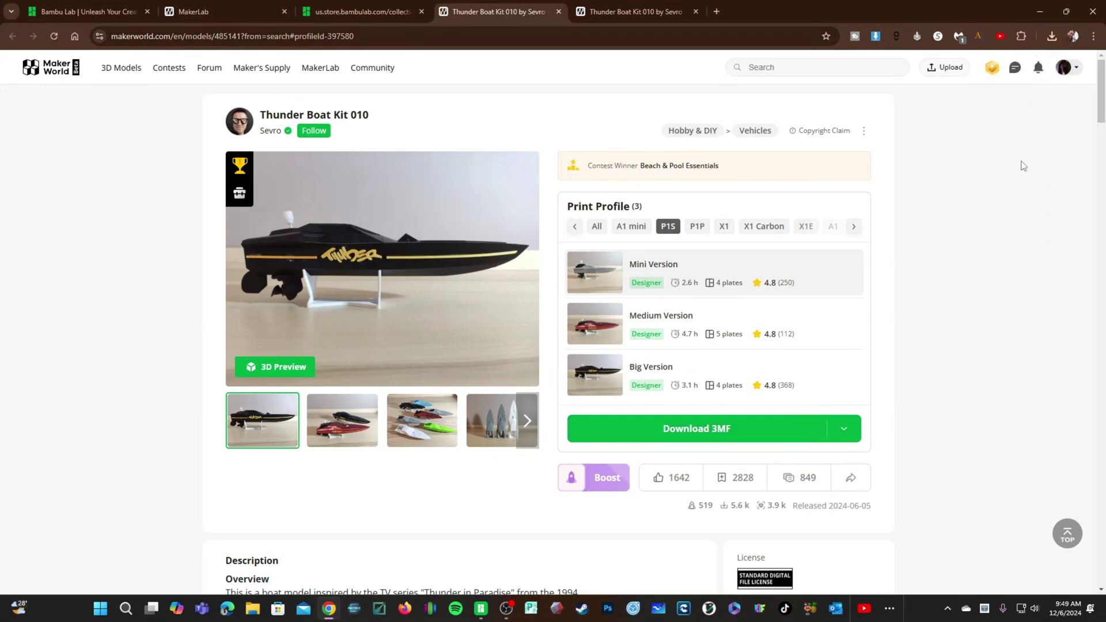
pyautogui.click(481, 609)
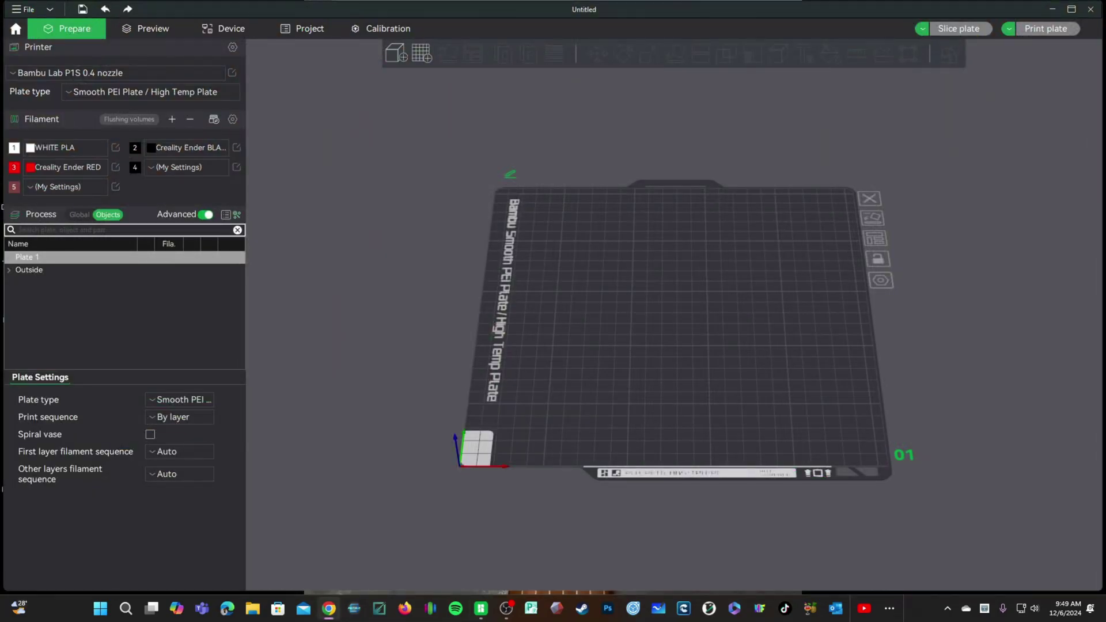
# Drop the downloaded Boat+Mini 3MF onto the plate and zoom out over its four plates.
pyautogui.moveTo(481, 608); pyautogui.dragTo(667, 303)
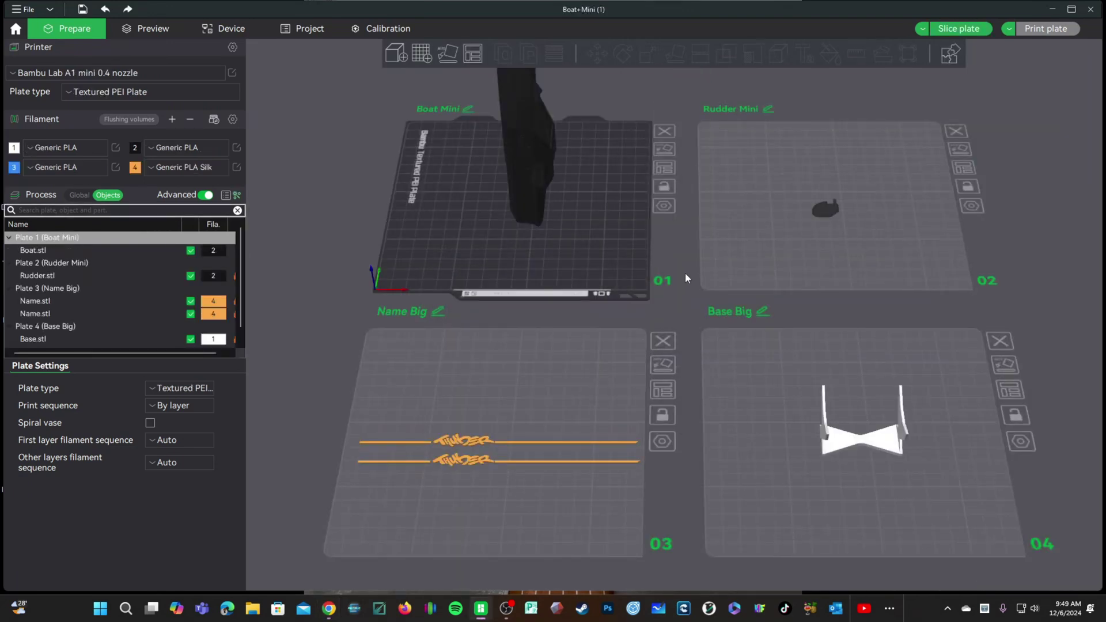
pyautogui.scroll(-5, 668, 333)
pyautogui.scroll(-1, 667, 333)
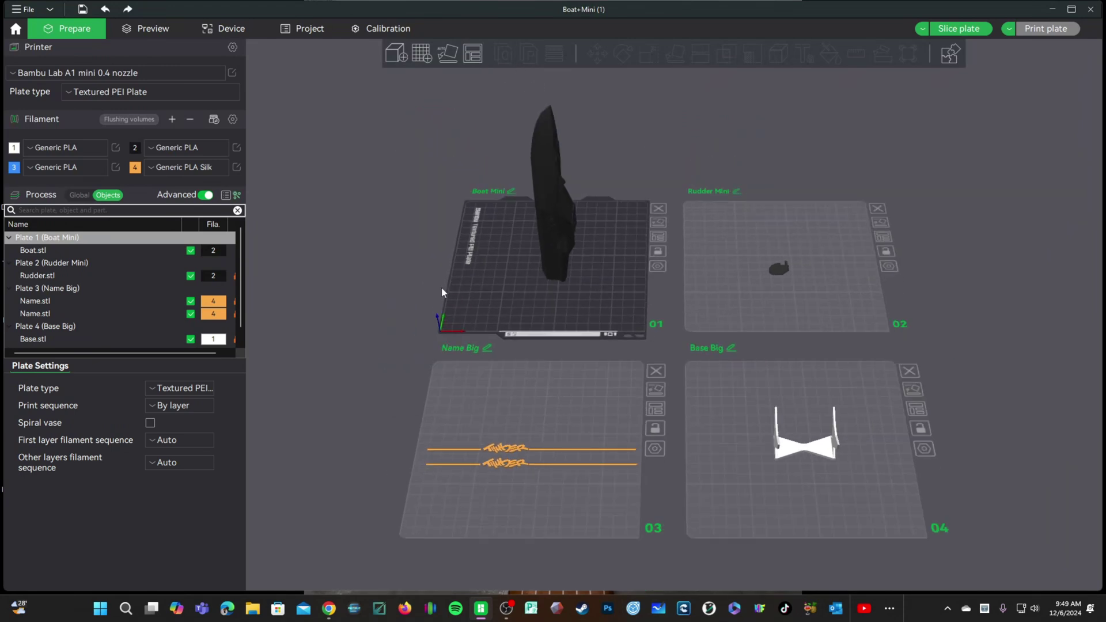
pyautogui.click(83, 73)
pyautogui.scroll(-10, 104, 207)
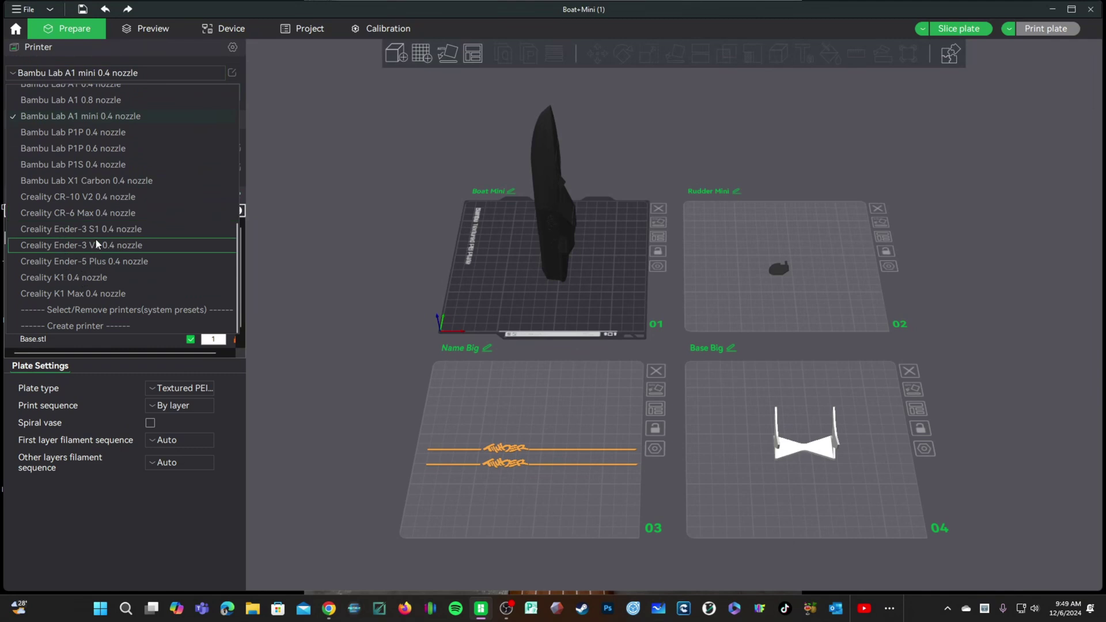
# Switch the printer to Bambu Lab P1S 0.4 nozzle, keeping the modified process values.
pyautogui.click(94, 166)
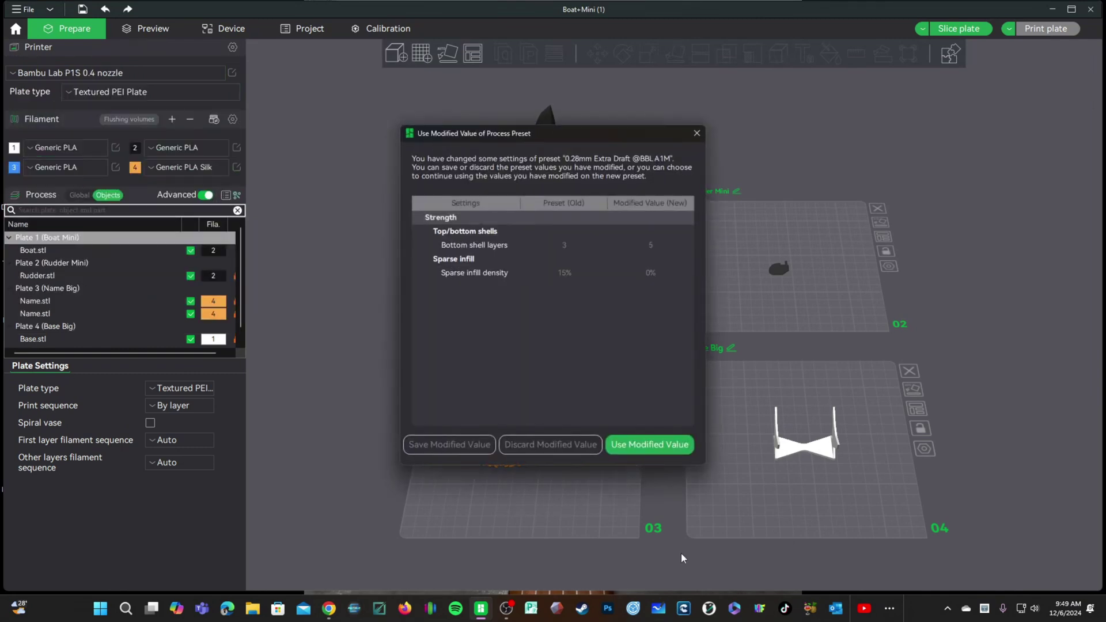
pyautogui.click(646, 453)
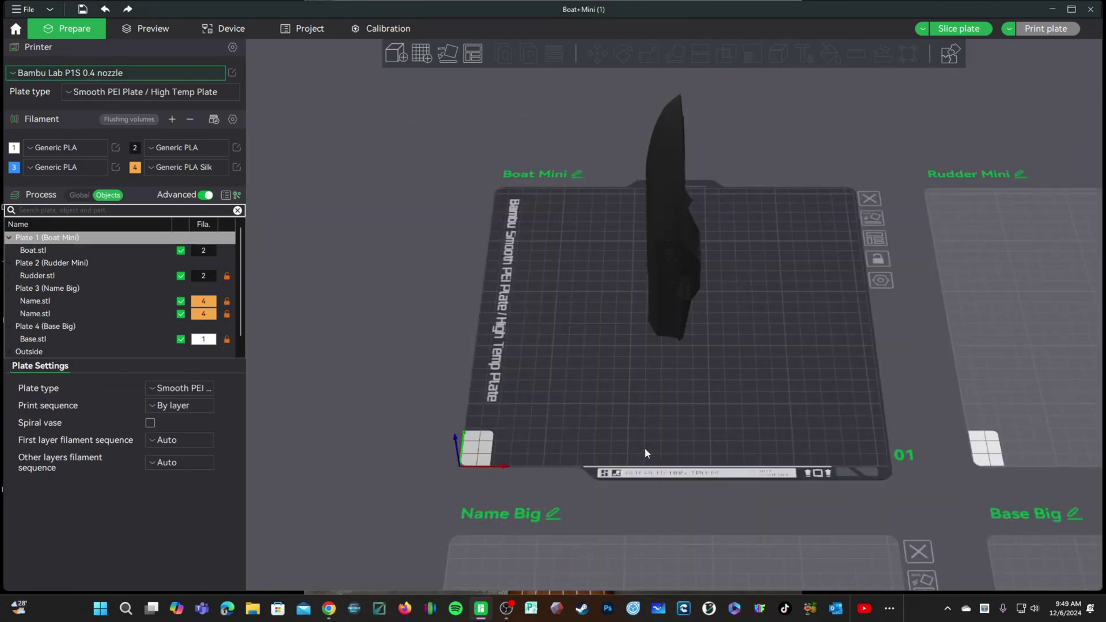
pyautogui.moveTo(714, 362); pyautogui.dragTo(634, 507, button='middle')
pyautogui.scroll(5, 624, 530)
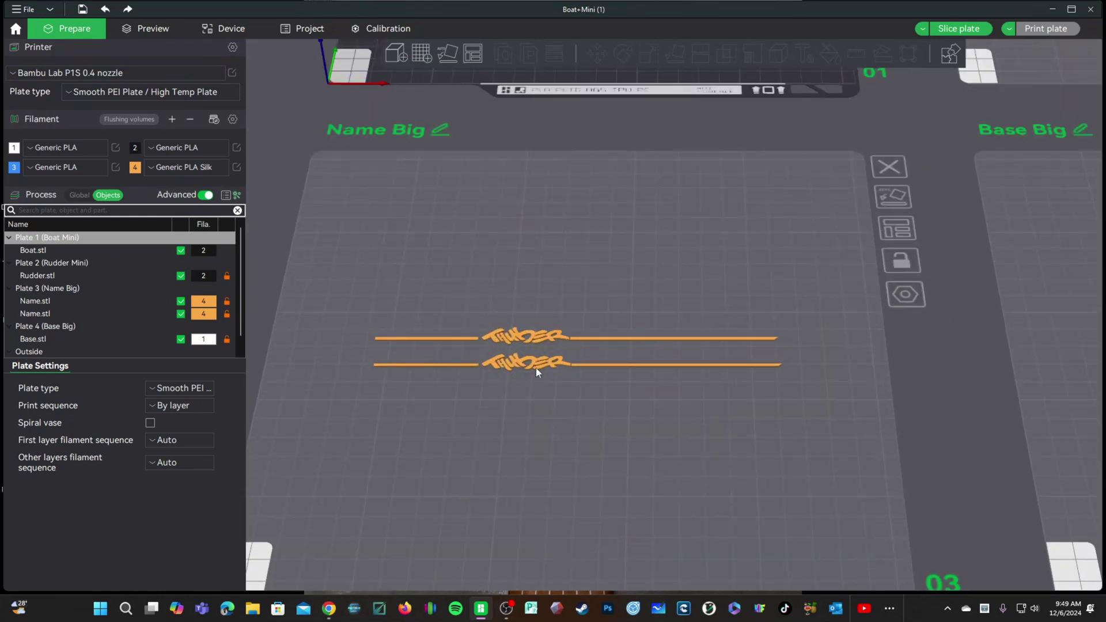
pyautogui.scroll(-8, 634, 364)
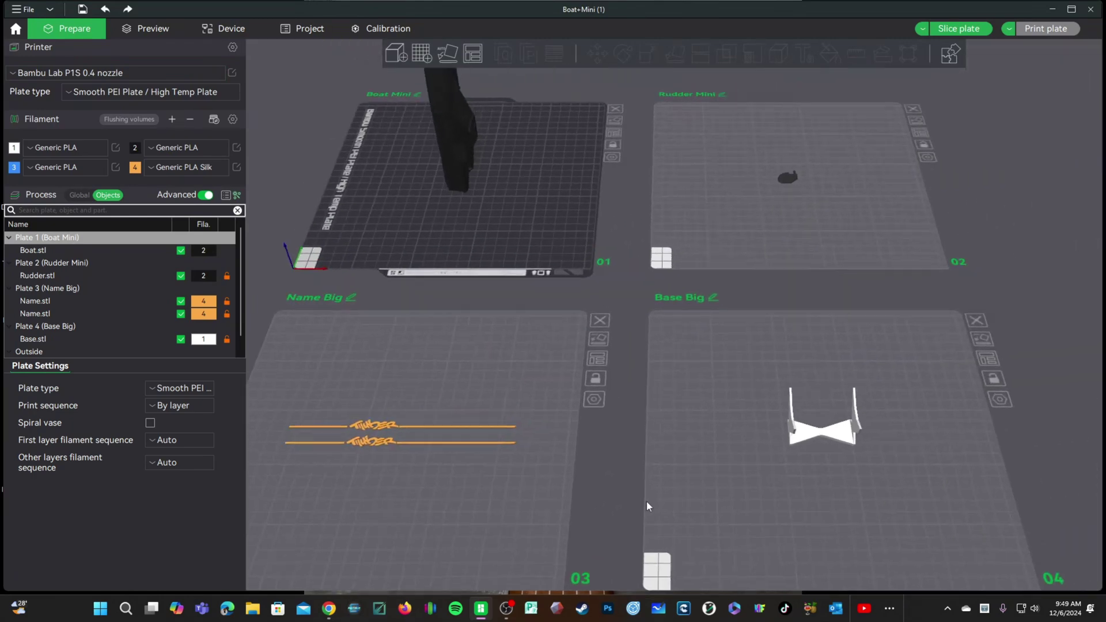
# Orbit around the Rudder Mini and Boat Mini plates and show the Global process settings.
pyautogui.moveTo(835, 214); pyautogui.dragTo(753, 340, button='middle')
pyautogui.scroll(8, 746, 303)
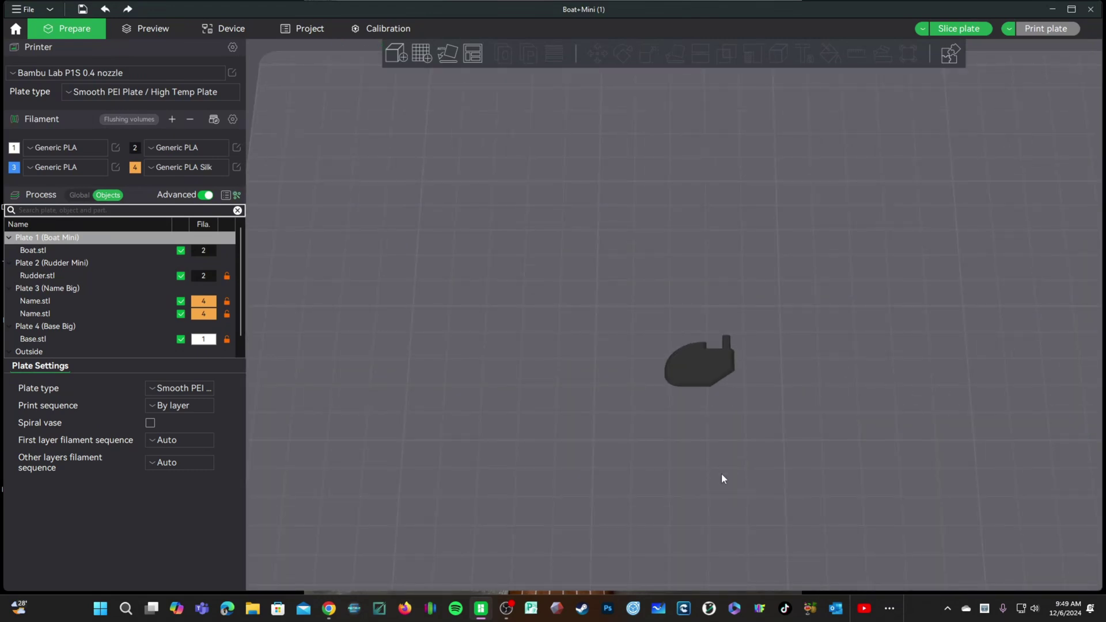
pyautogui.scroll(-8, 720, 481)
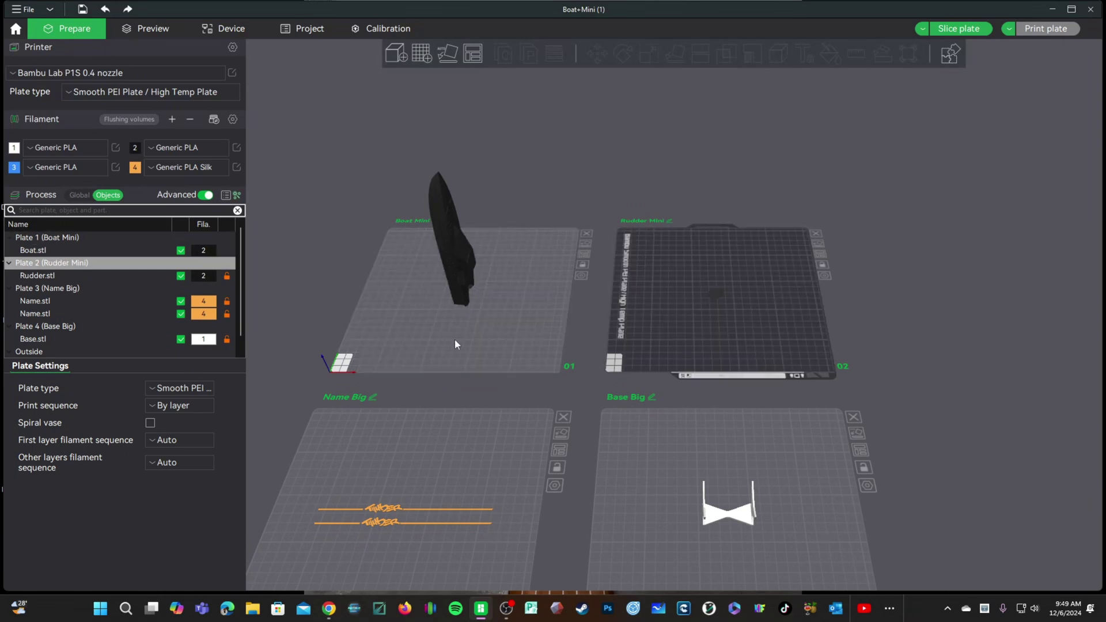
pyautogui.scroll(3, 427, 288)
pyautogui.scroll(2, 426, 285)
pyautogui.moveTo(427, 289); pyautogui.dragTo(602, 384)
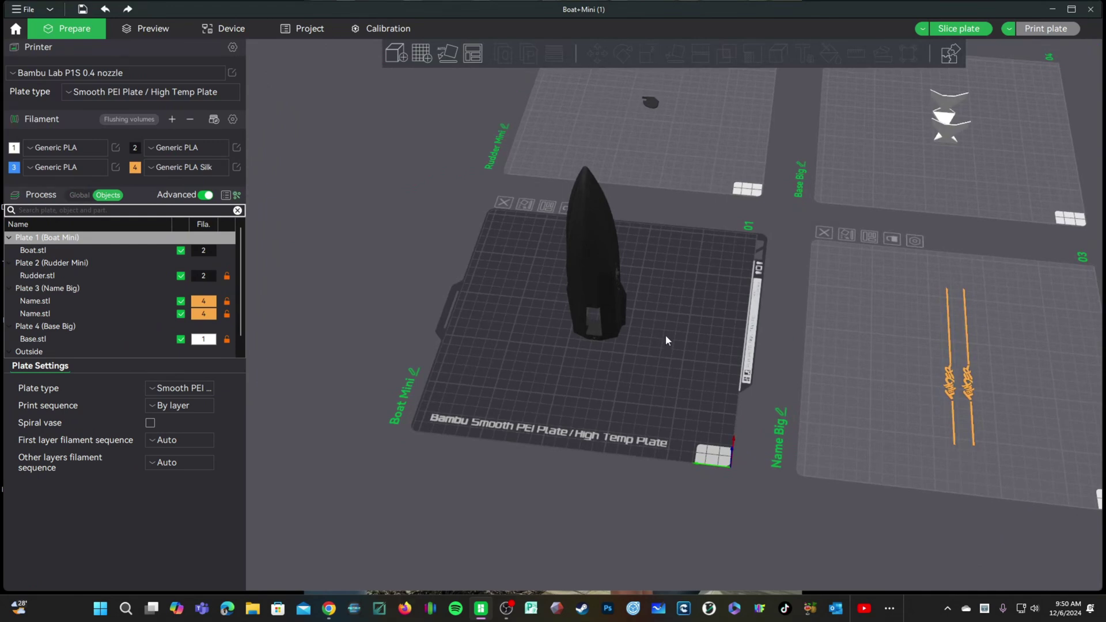
pyautogui.moveTo(665, 334); pyautogui.dragTo(666, 408, button='middle')
pyautogui.moveTo(665, 408); pyautogui.dragTo(672, 397)
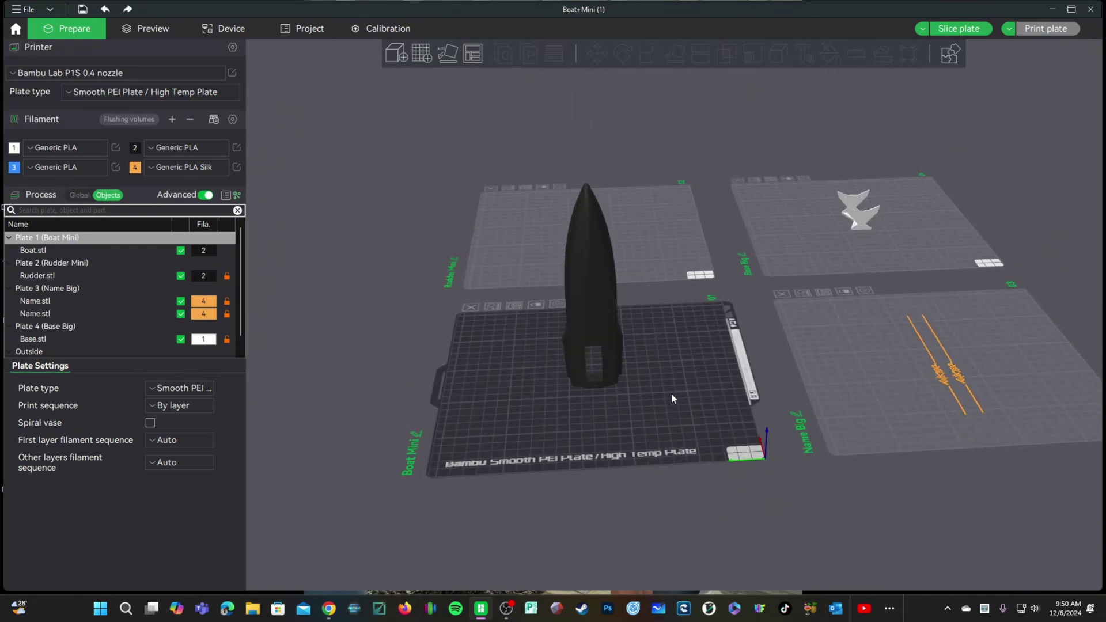
pyautogui.click(80, 195)
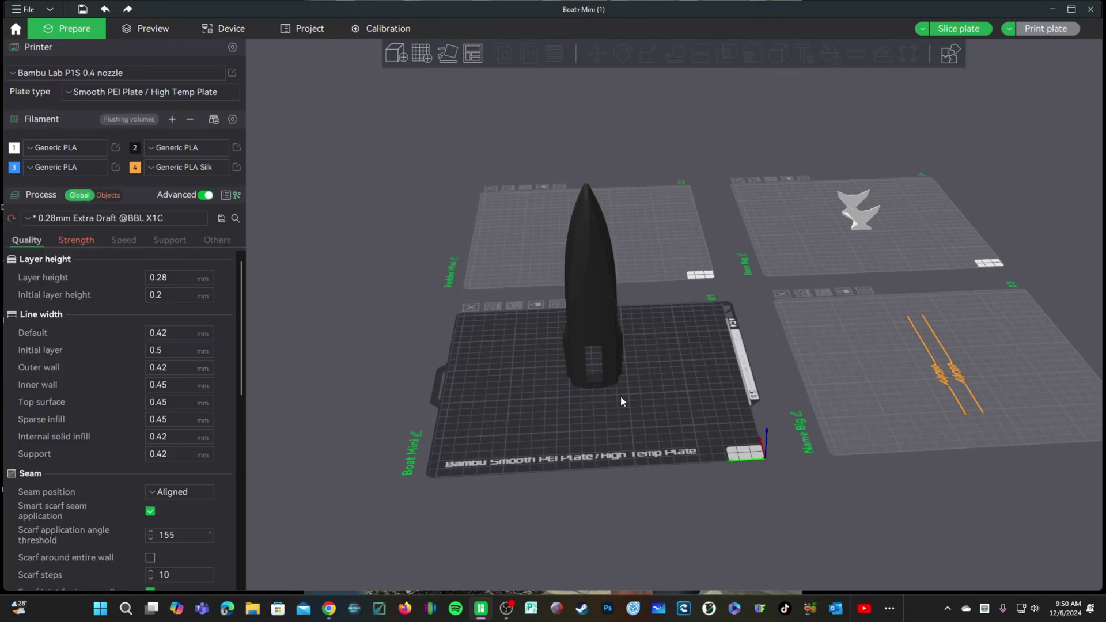
pyautogui.moveTo(621, 397); pyautogui.dragTo(503, 402)
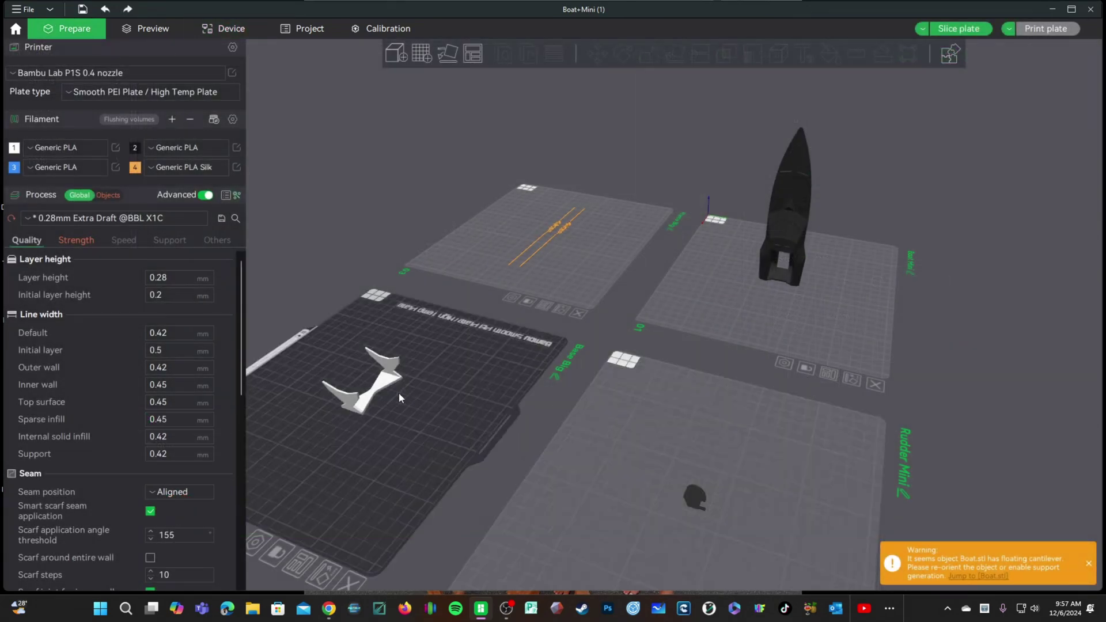
# Switch the printer to Bambu Lab P1P 0.4 nozzle, keeping the modified process values.
pyautogui.click(92, 74)
pyautogui.scroll(-5, 133, 173)
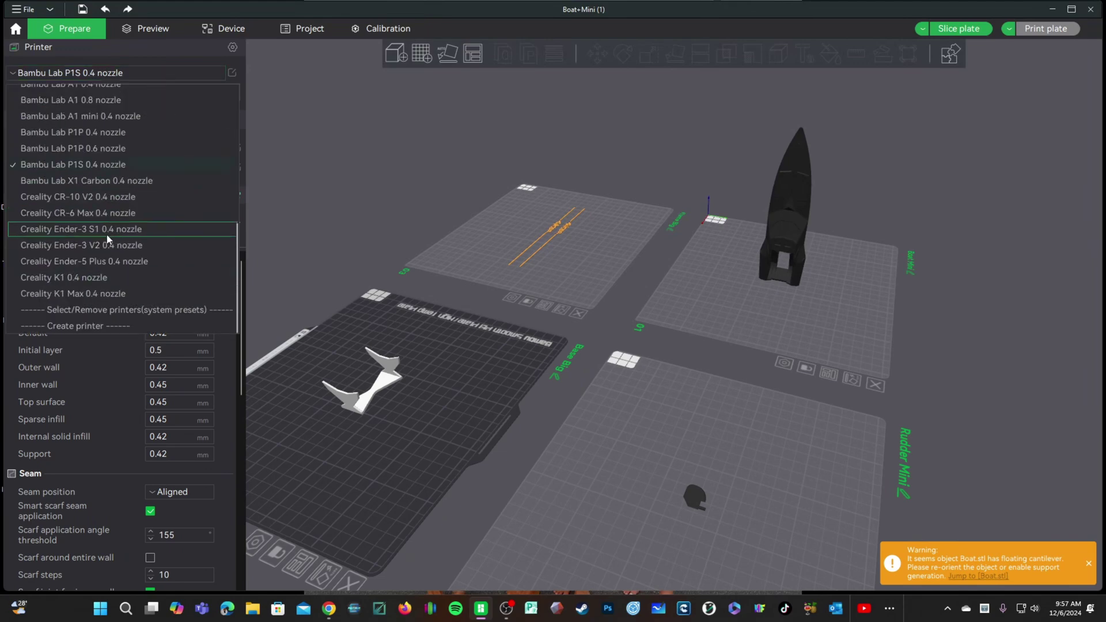
pyautogui.click(108, 133)
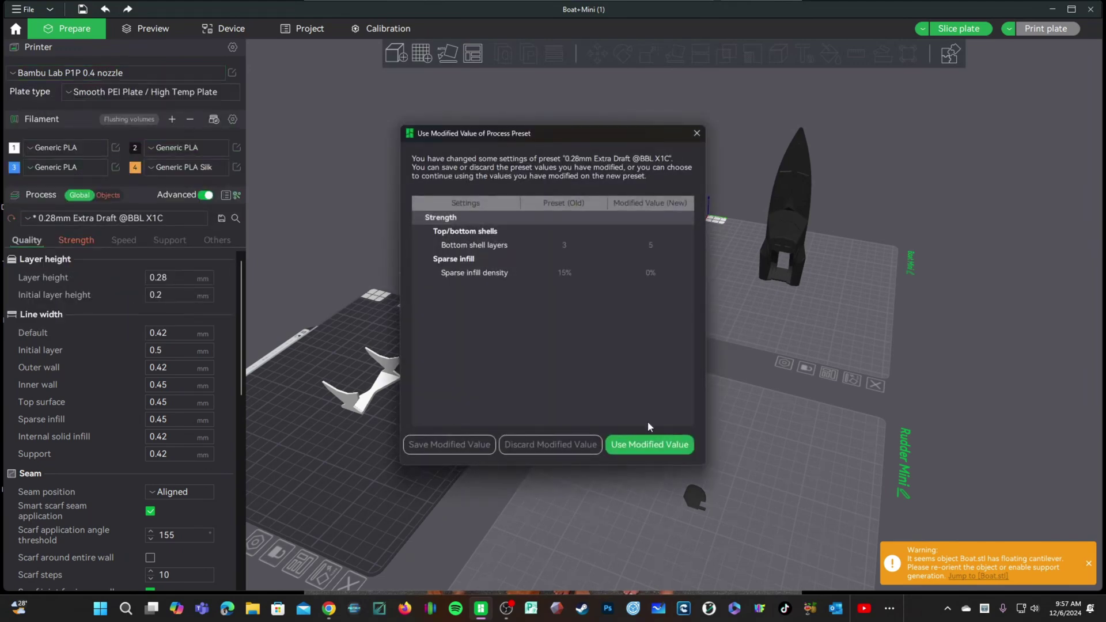
pyautogui.click(650, 445)
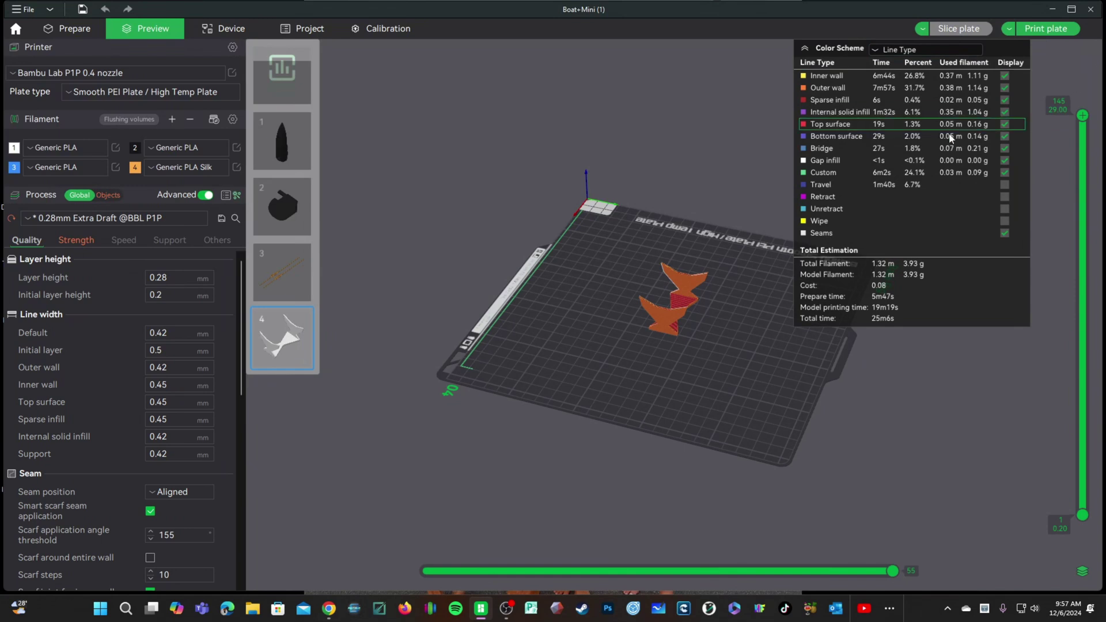
# Set the wall, infill, top surface and gap infill speeds to 150 mm/s.
pyautogui.click(122, 240)
pyautogui.moveTo(158, 337); pyautogui.dragTo(52, 338)
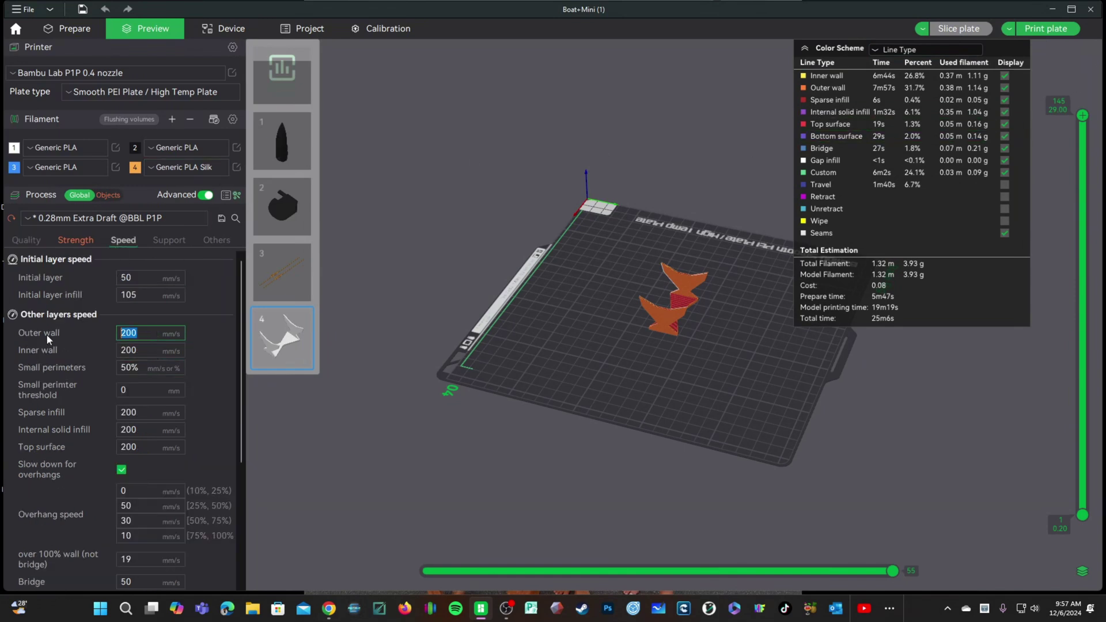
pyautogui.write('150')
pyautogui.press('Tab')
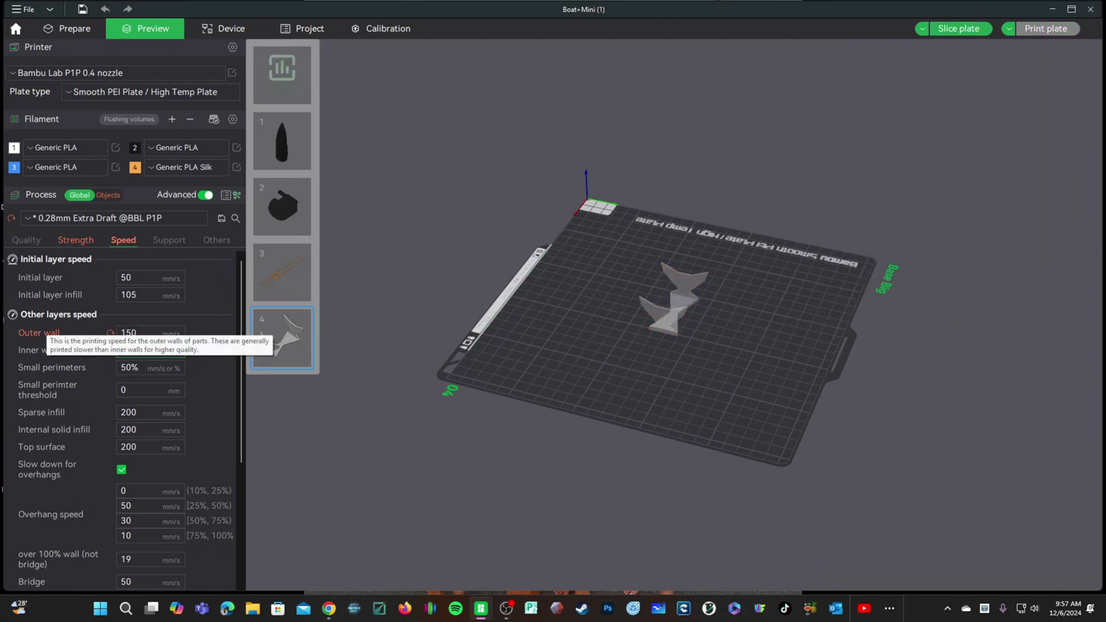
pyautogui.press('Tab')
pyautogui.press('Tab')
pyautogui.press('Tab')
pyautogui.write('150')
pyautogui.press('Tab')
pyautogui.write('150')
pyautogui.press('Tab')
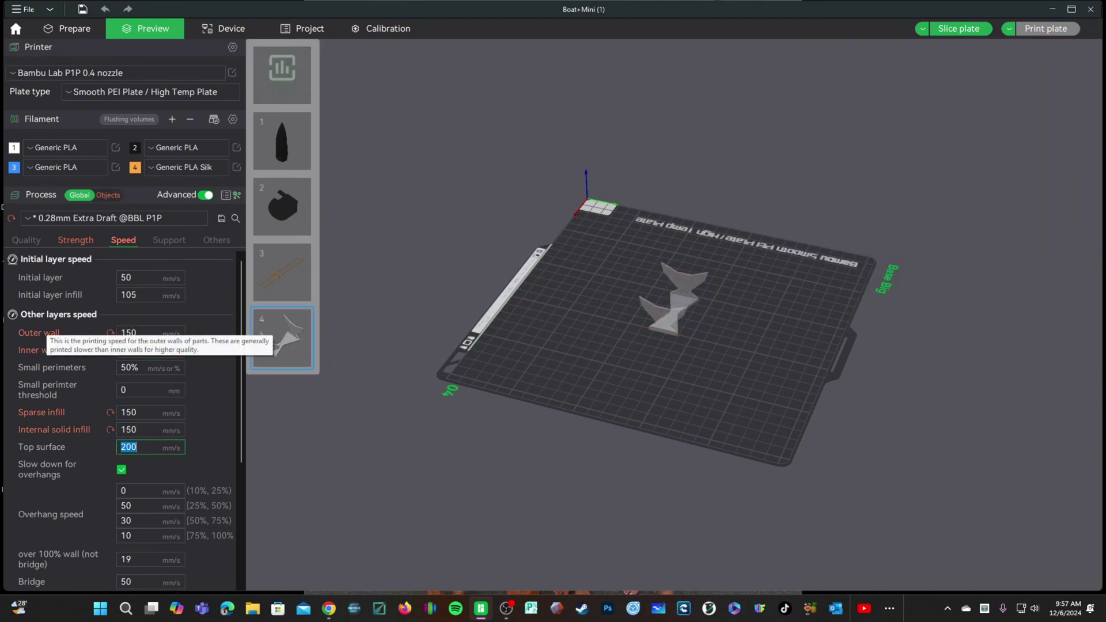
pyautogui.write('150')
pyautogui.press('Tab')
pyautogui.press('Tab')
pyautogui.press('Tab')
pyautogui.press('Tab')
pyautogui.press('Tab')
pyautogui.press('Tab')
pyautogui.press('Tab')
pyautogui.press('Tab')
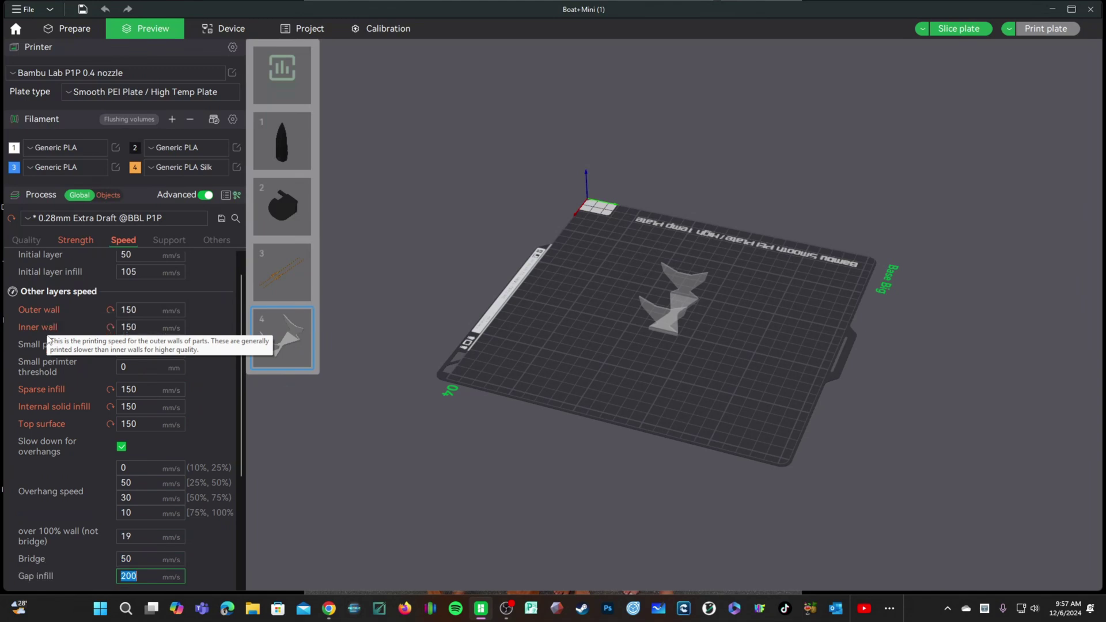
pyautogui.write('150')
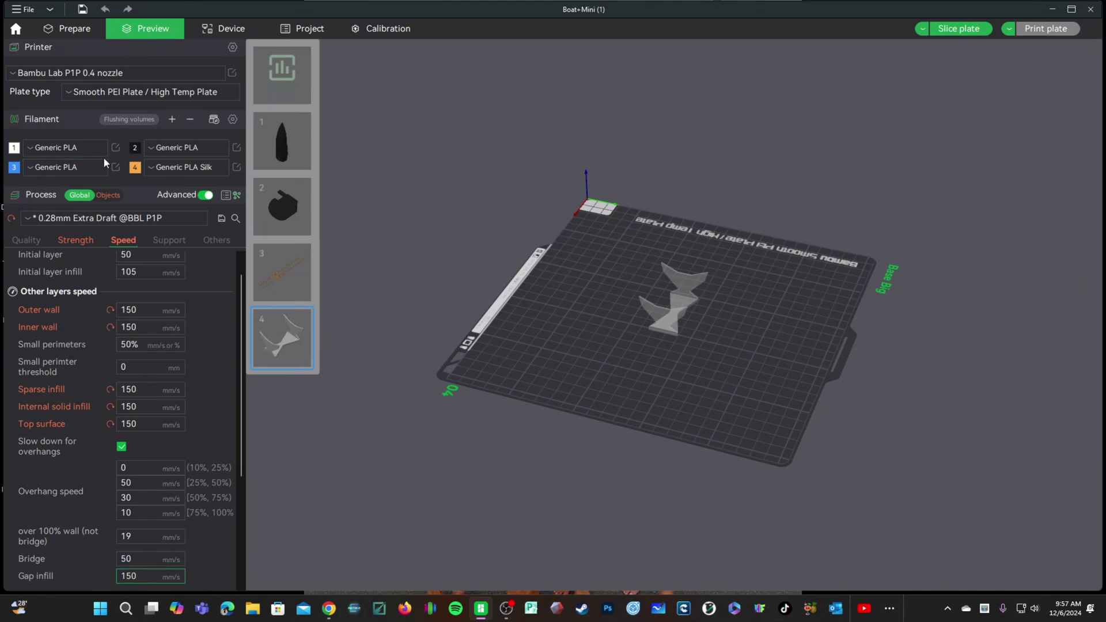
# Slice the Base Big plate (25m10s, 3.93 g) and send it to another printer.
pyautogui.click(945, 30)
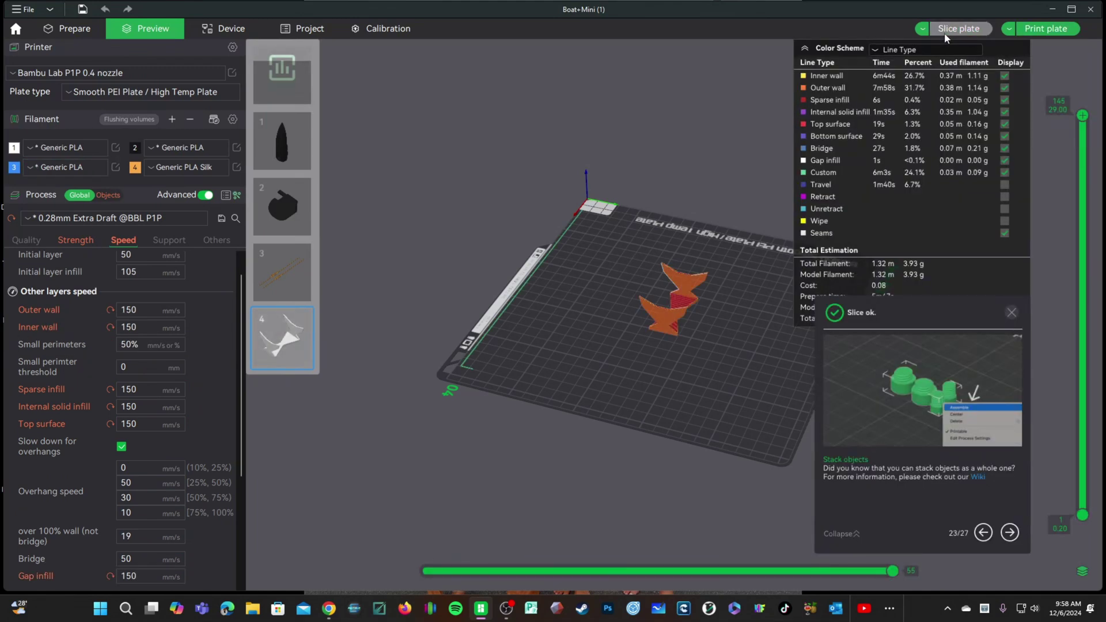
pyautogui.click(1037, 30)
pyautogui.click(553, 393)
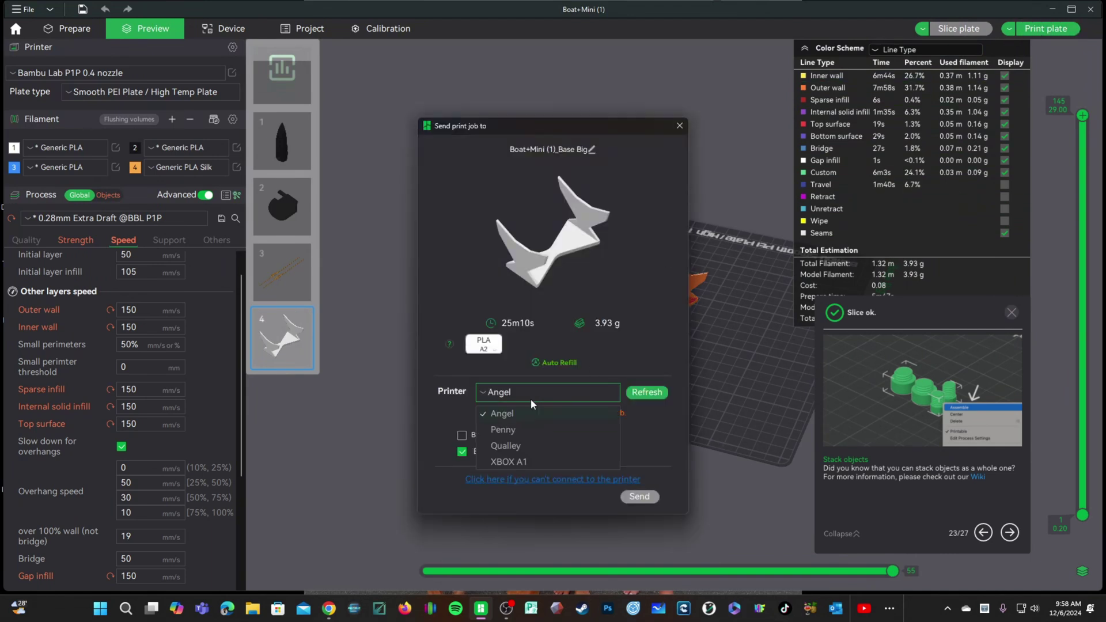
pyautogui.click(502, 430)
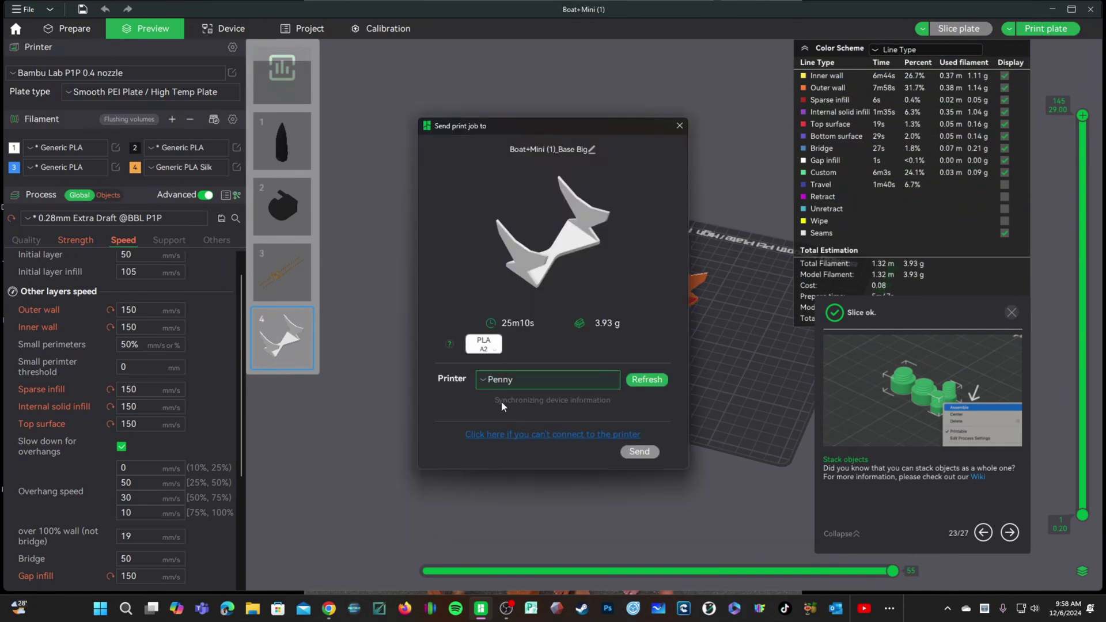
pyautogui.click(486, 345)
pyautogui.click(579, 399)
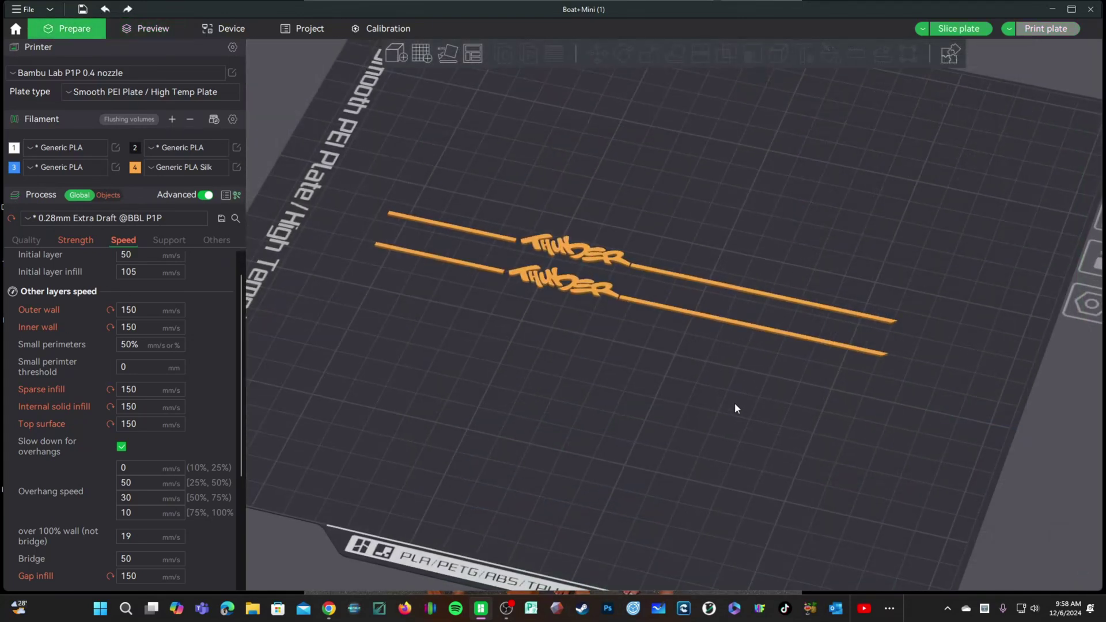
# Set the wall and infill speed fields to 120 mm/s.
pyautogui.click(147, 70)
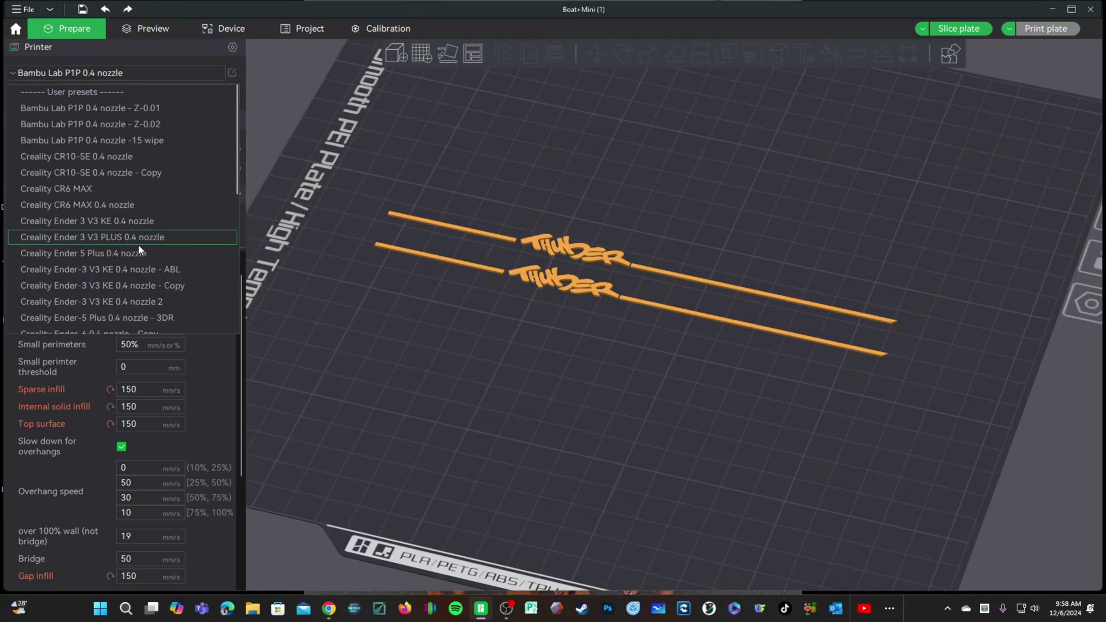
pyautogui.hotkey('shift', 'Tab')
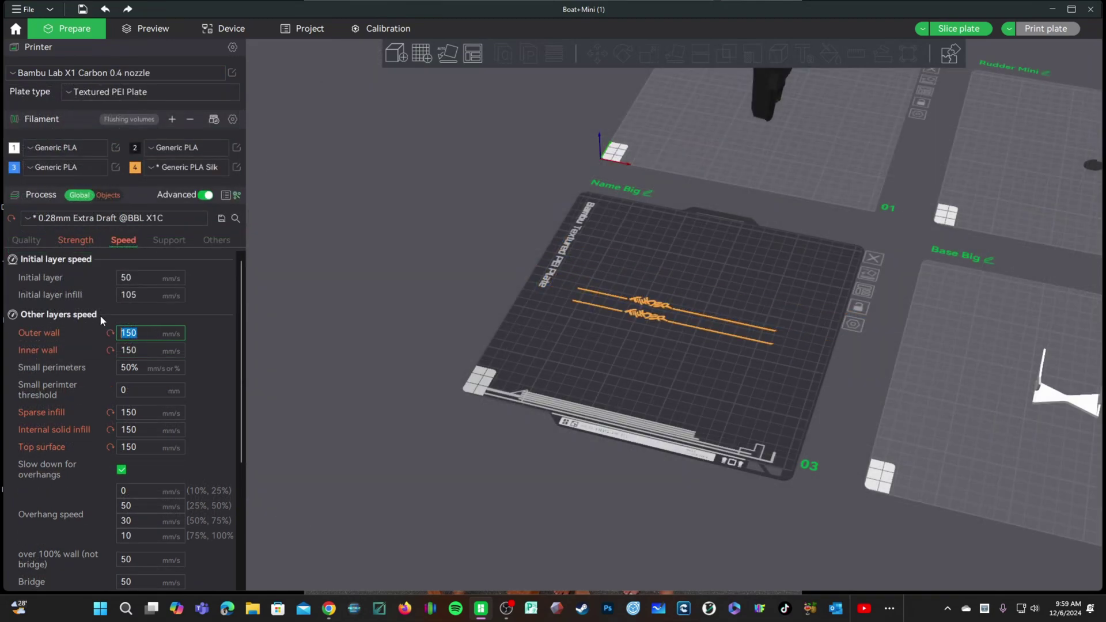
pyautogui.write('120')
pyautogui.press('Tab')
pyautogui.write('120')
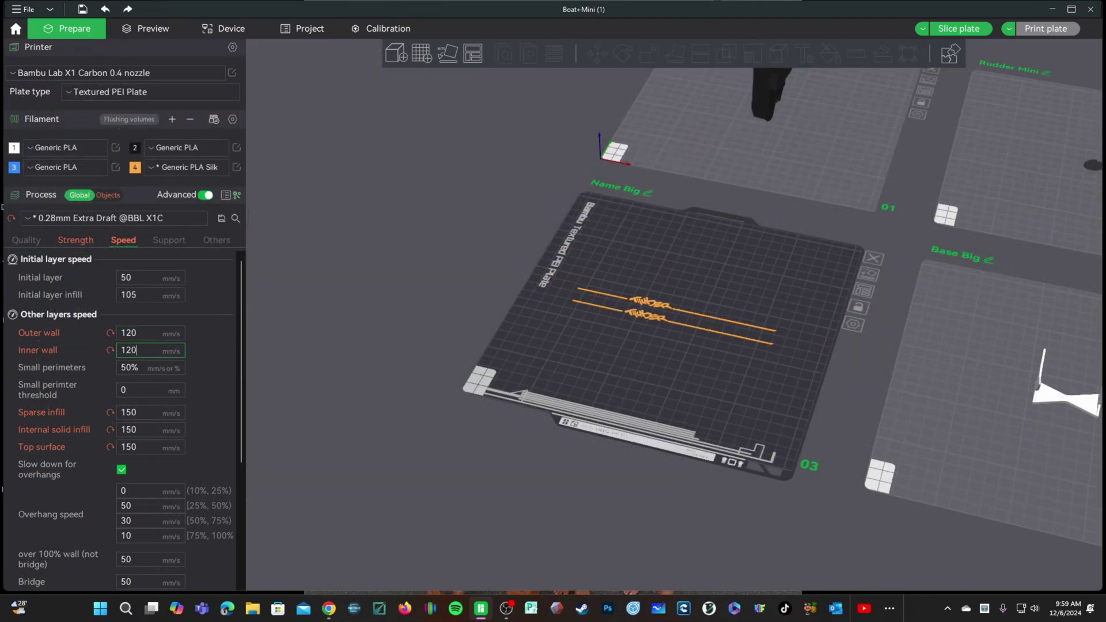
pyautogui.press('Tab')
pyautogui.press('Tab')
pyautogui.write('120')
pyautogui.press('Tab')
pyautogui.write('120')
pyautogui.press('Tab')
pyautogui.write('120')
# Set the Gap infill speed to 120 mm/s as well.
pyautogui.scroll(-3, 102, 522)
pyautogui.doubleClick(128, 530)
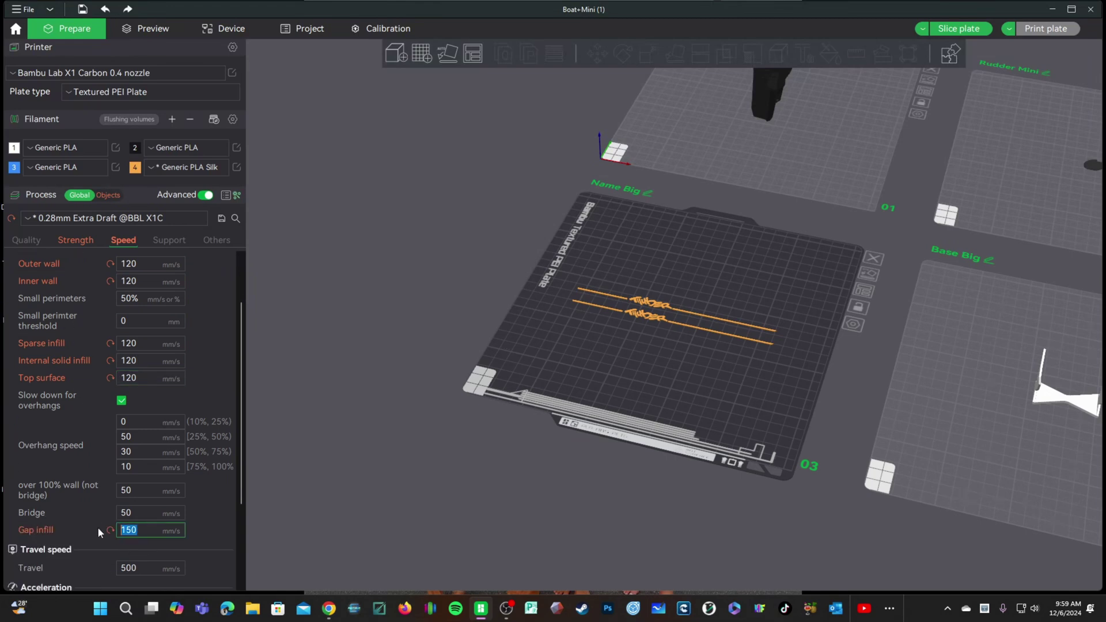
pyautogui.write('120')
pyautogui.press('Tab')
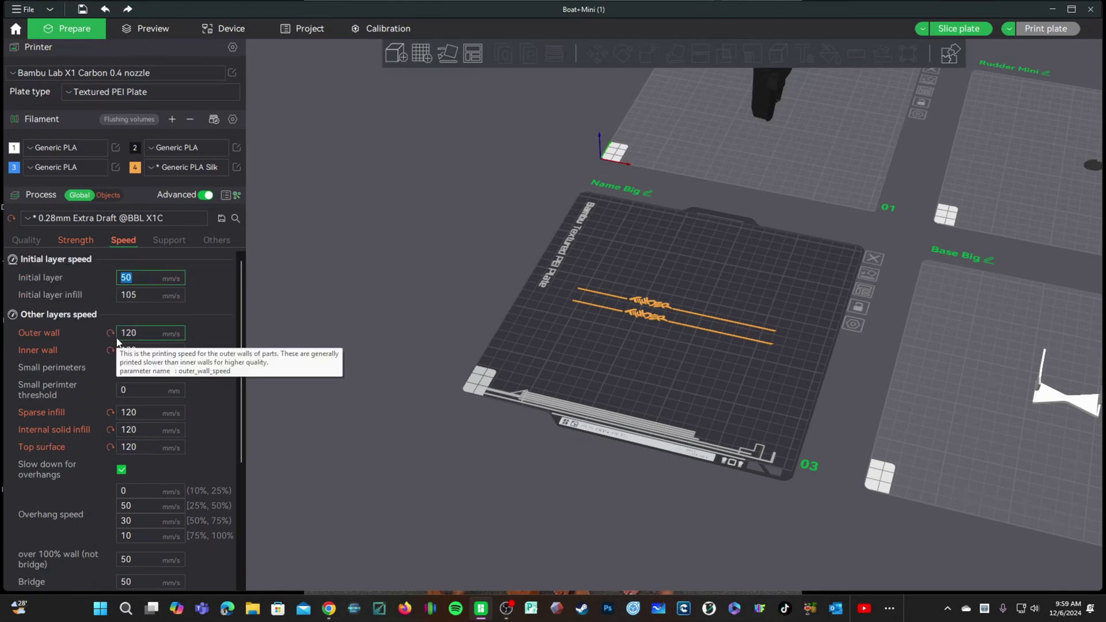
pyautogui.press('Tab')
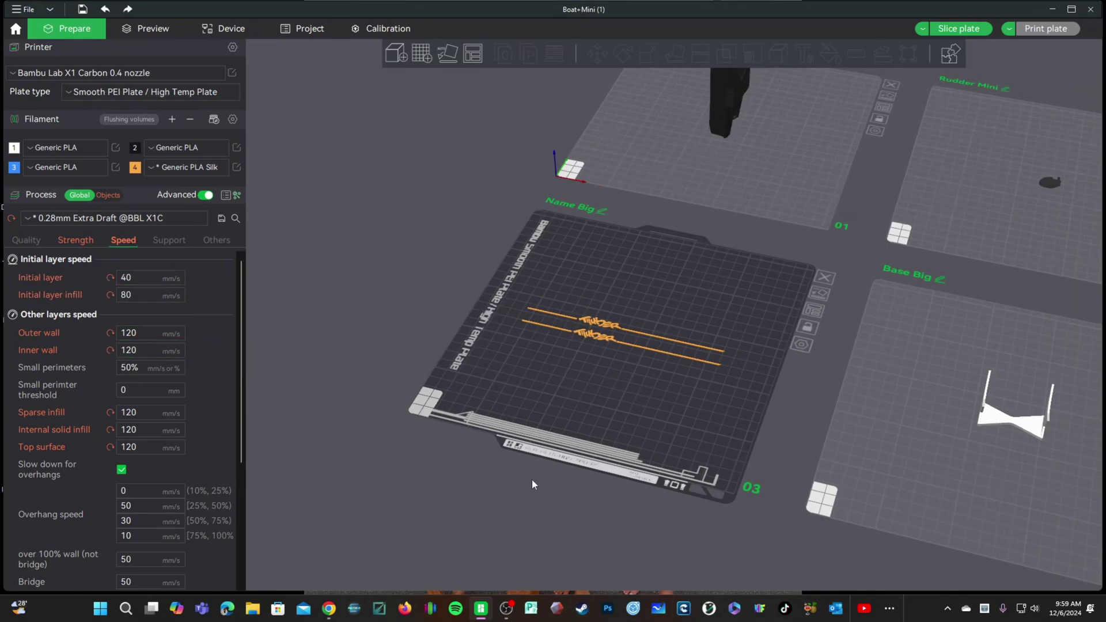
pyautogui.moveTo(727, 405); pyautogui.dragTo(645, 438, button='middle')
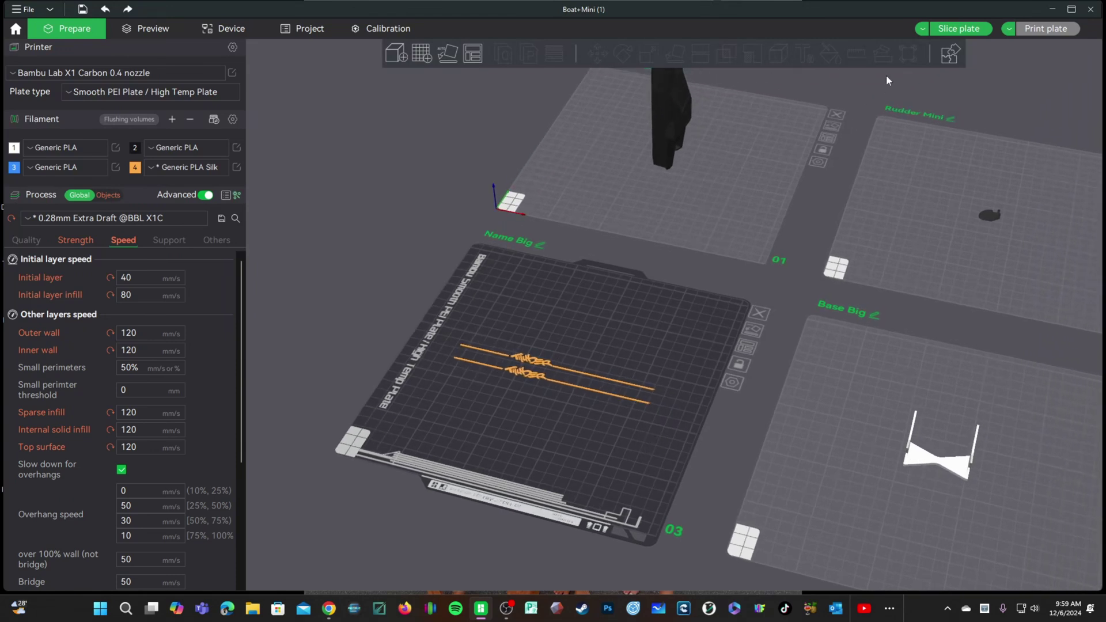
# Slice the Name Big plate (11m29s, 0.98 g) and send it using filament slot A1.
pyautogui.click(953, 30)
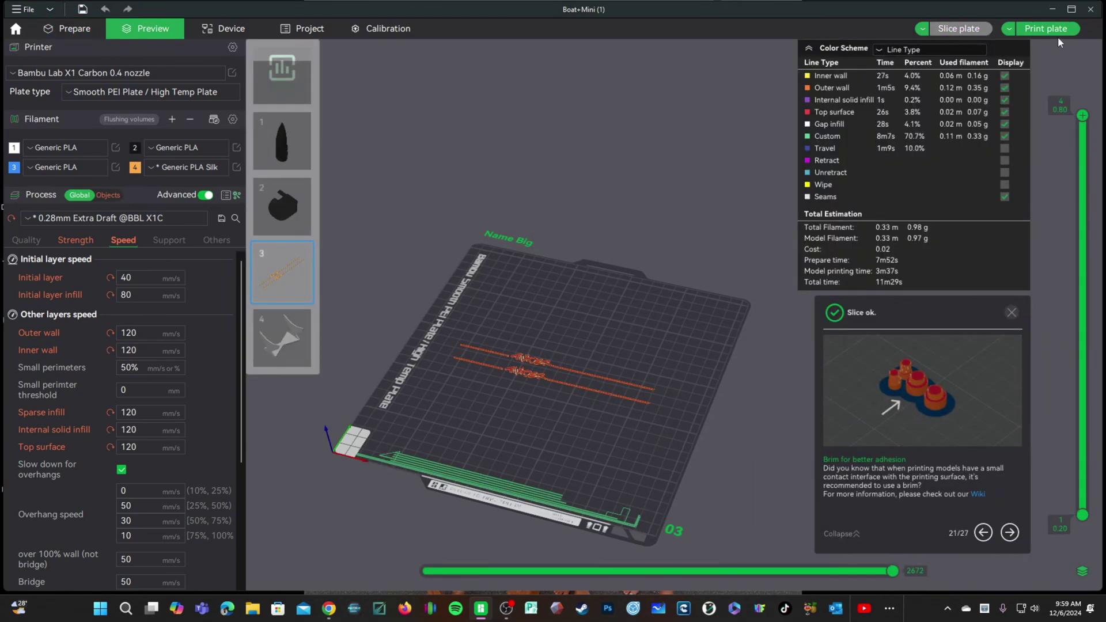
pyautogui.click(1050, 33)
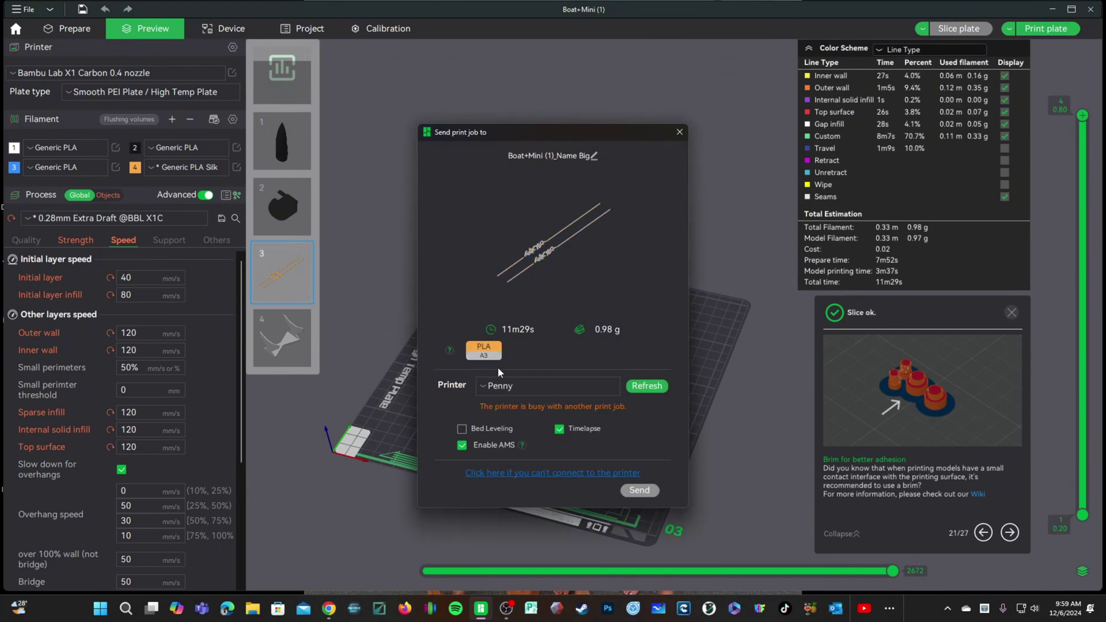
pyautogui.click(487, 354)
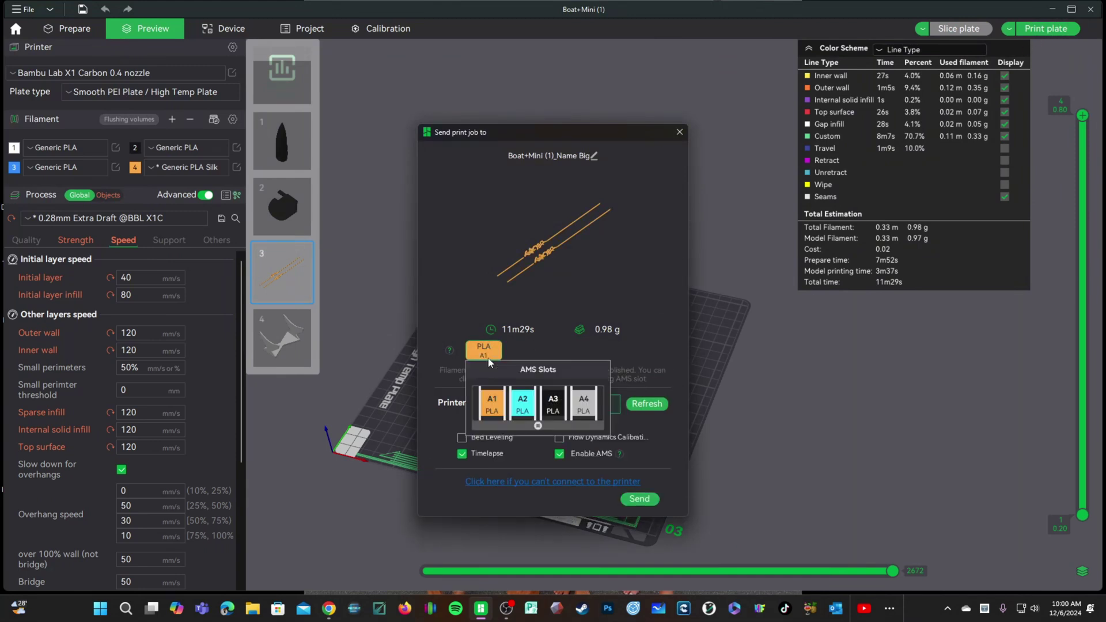
pyautogui.click(491, 400)
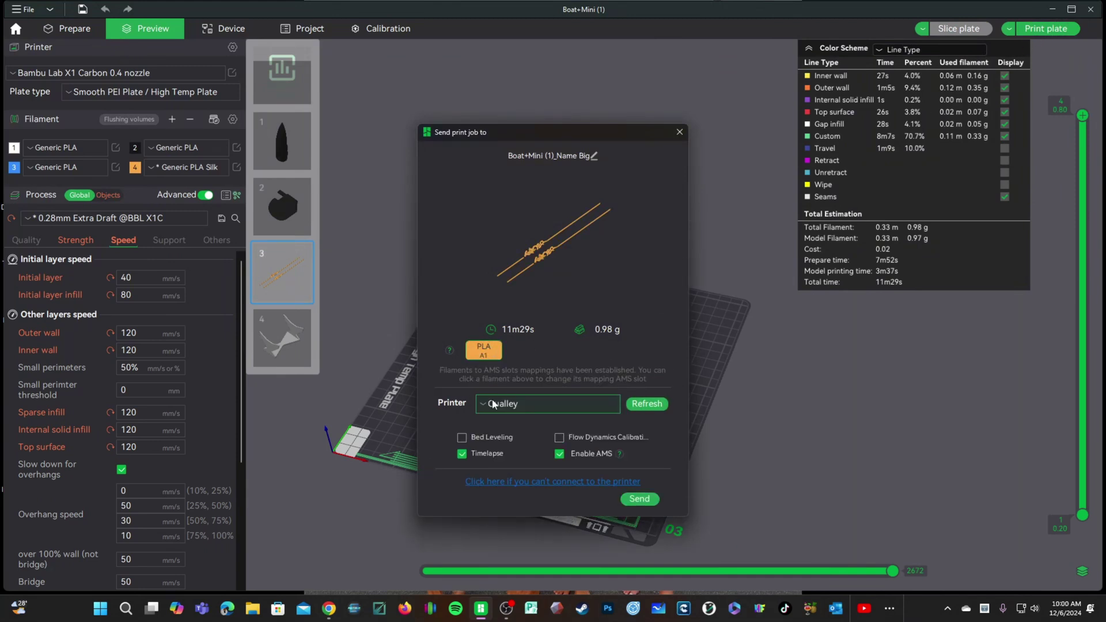
pyautogui.click(647, 504)
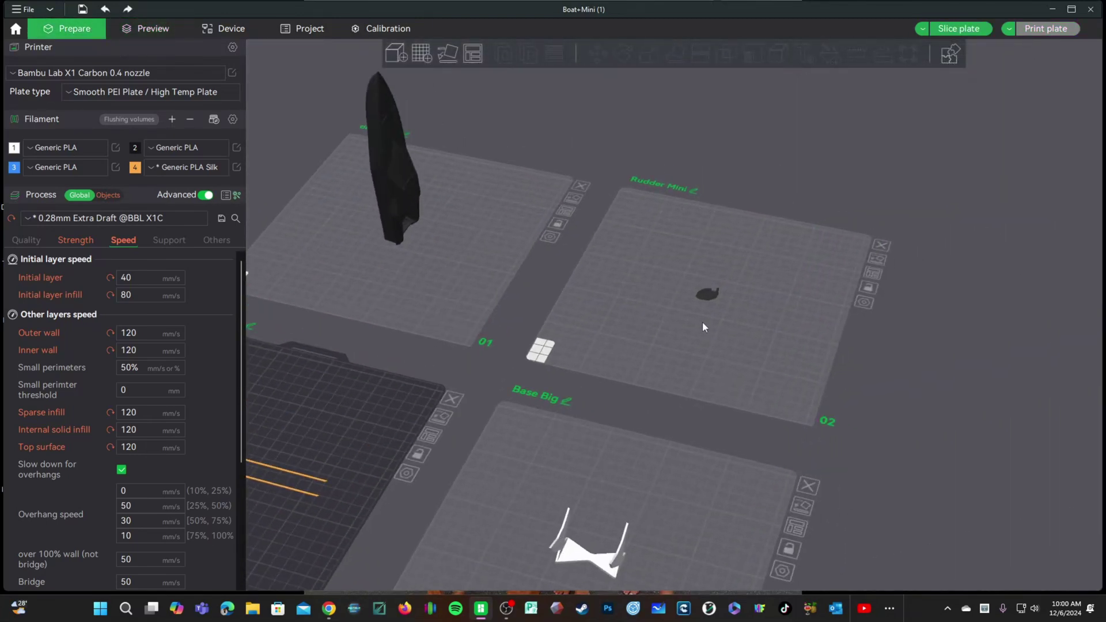
# Switch the printer preset to Bambu Lab A1, keeping the modified process values.
pyautogui.scroll(10, 740, 293)
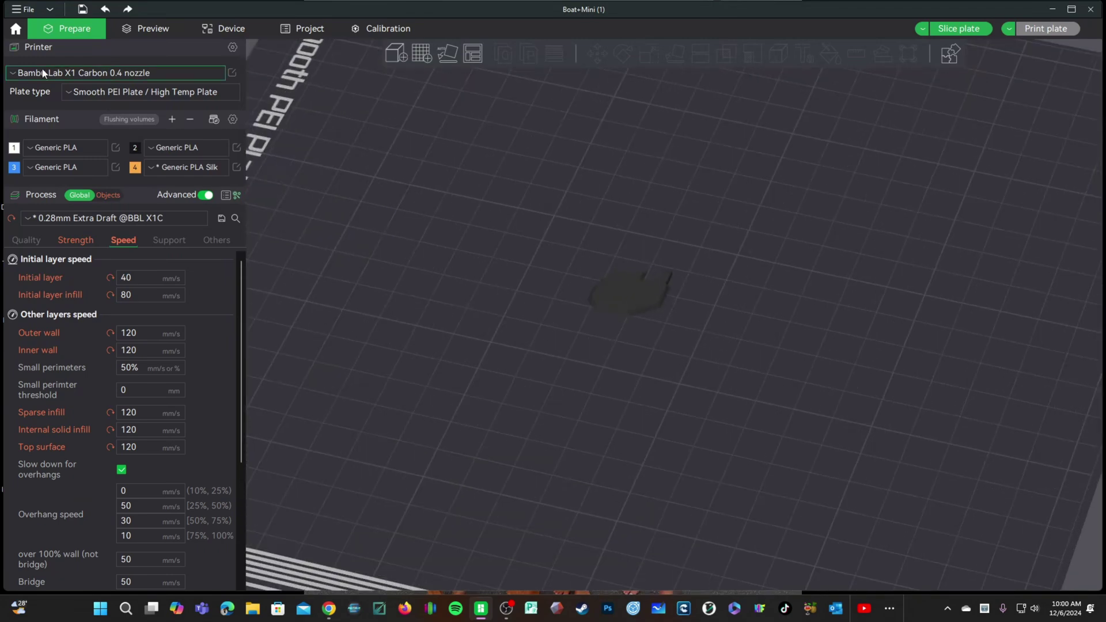
pyautogui.click(41, 74)
pyautogui.scroll(-2, 164, 254)
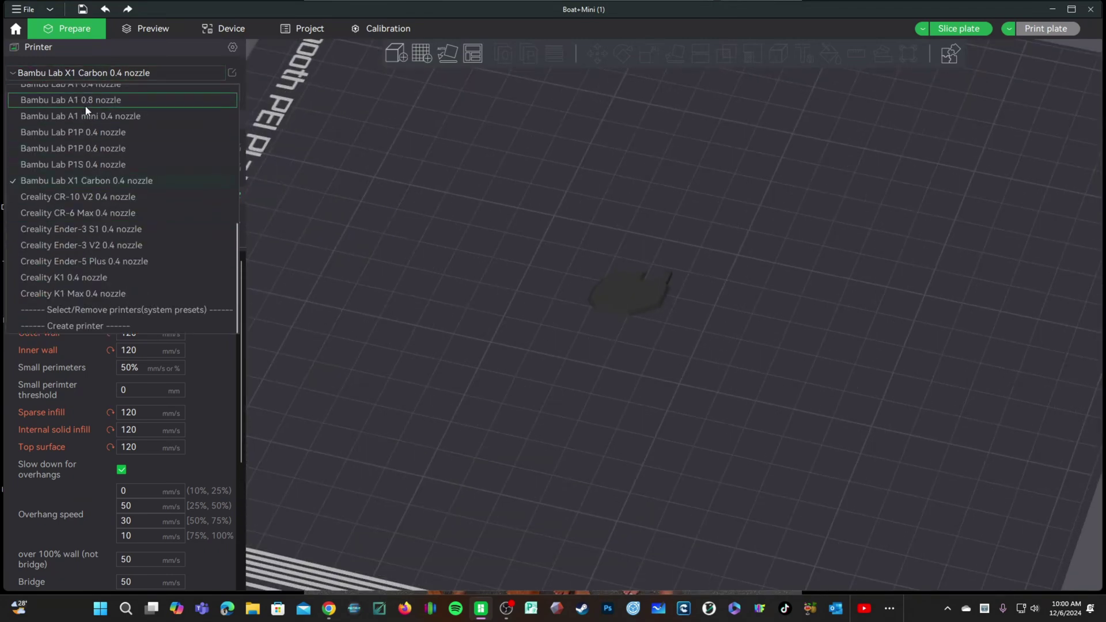
pyautogui.scroll(2, 89, 120)
pyautogui.click(98, 152)
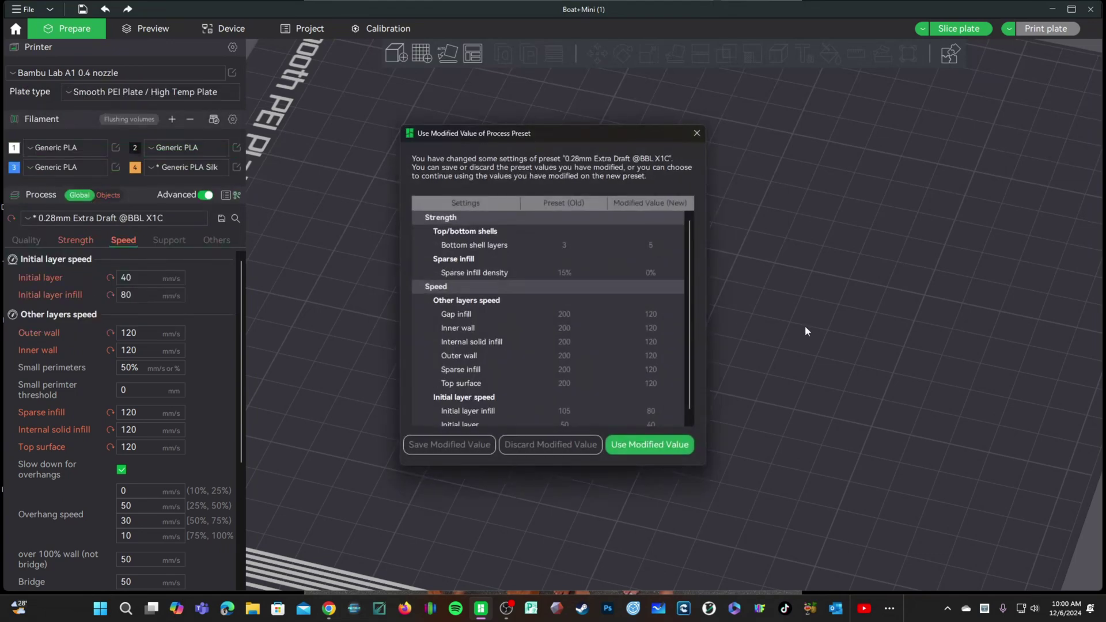
pyautogui.click(653, 445)
pyautogui.click(654, 445)
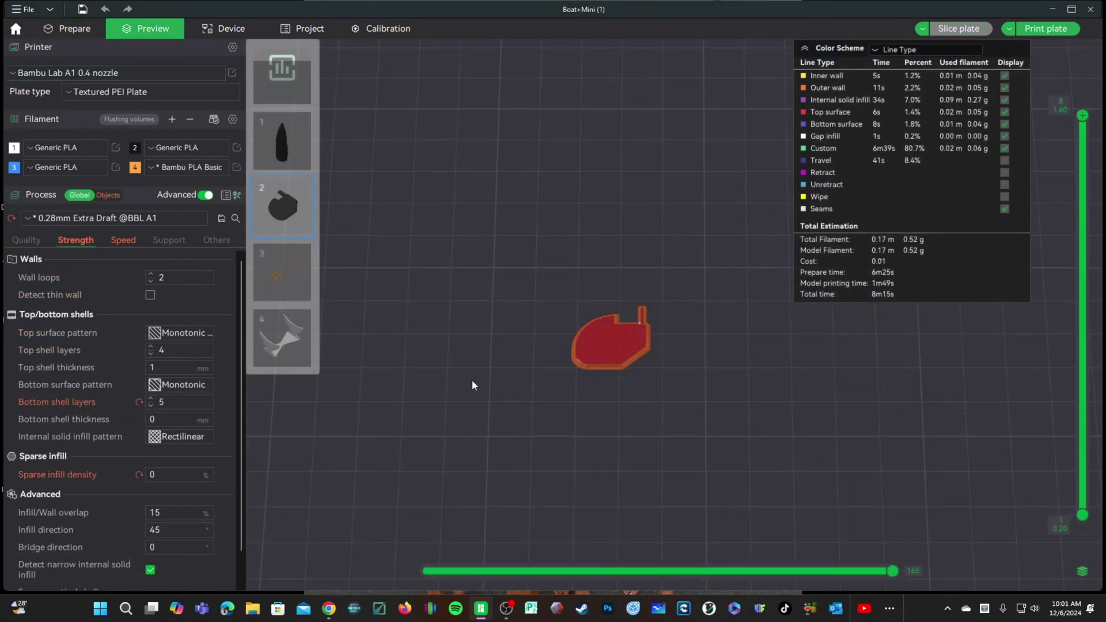
# Set wall loops to 3, enable thin-wall detection, and re-slice the Rudder Mini plate.
pyautogui.click(151, 275)
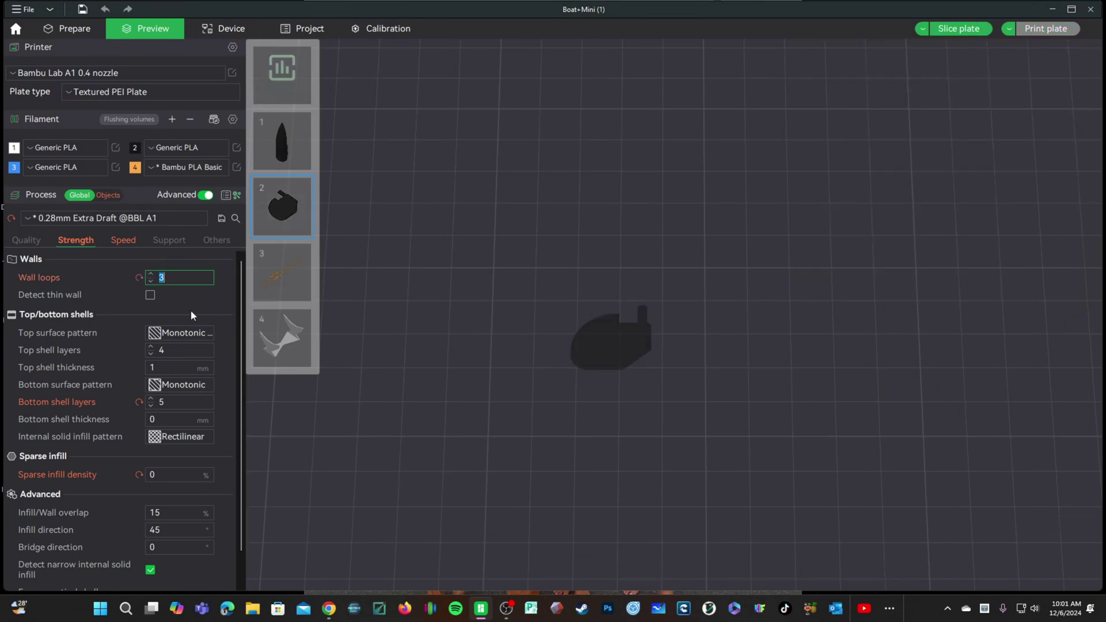
pyautogui.click(151, 295)
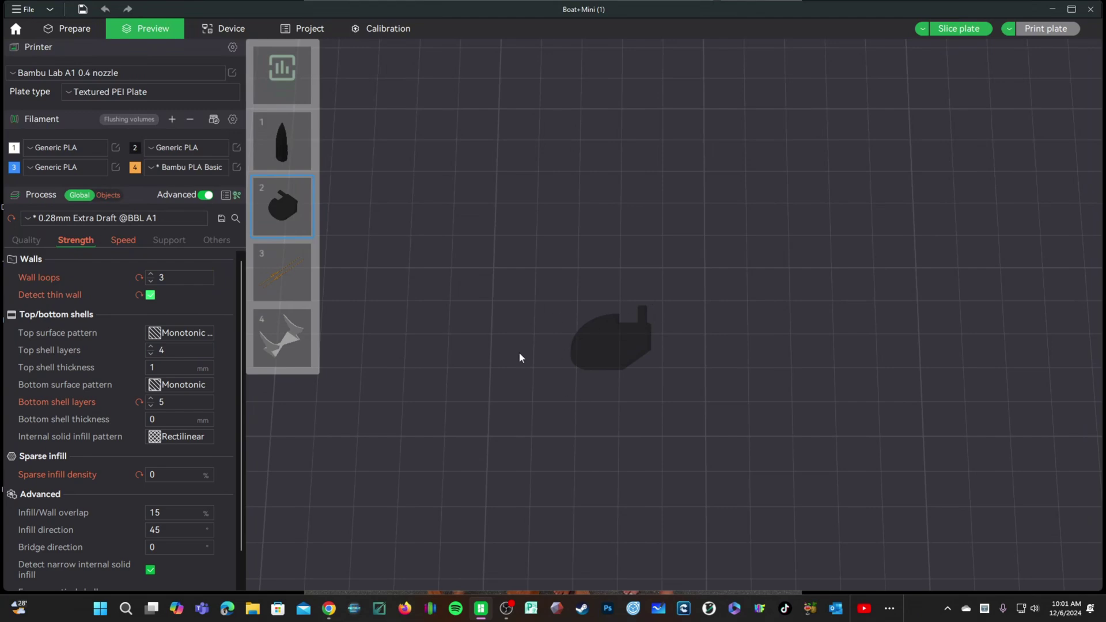
pyautogui.moveTo(603, 424); pyautogui.dragTo(635, 430)
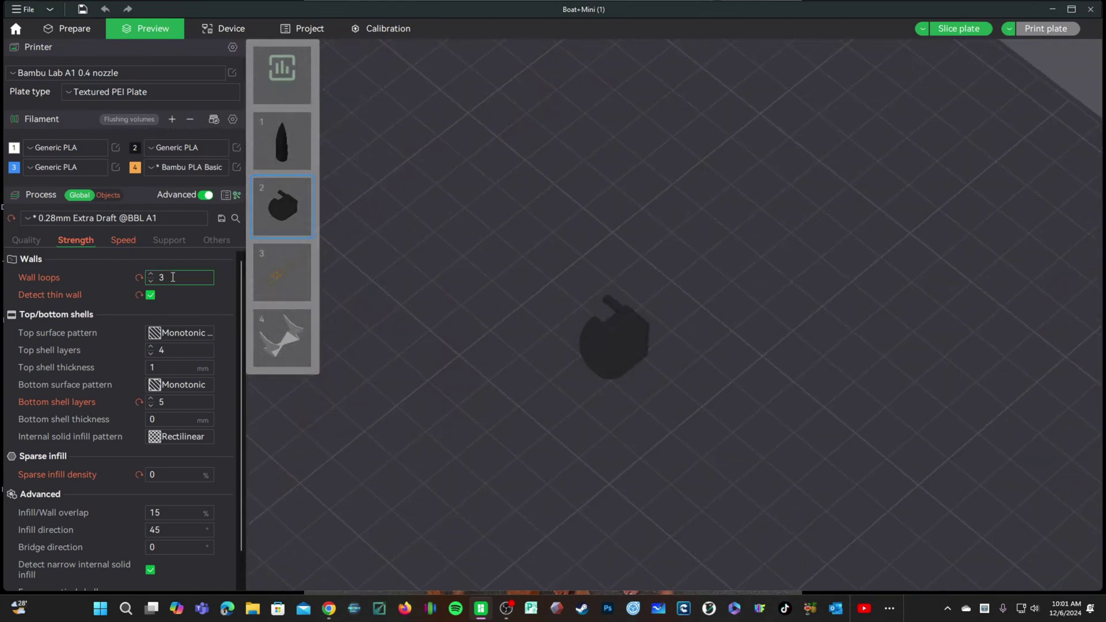
pyautogui.moveTo(43, 299)
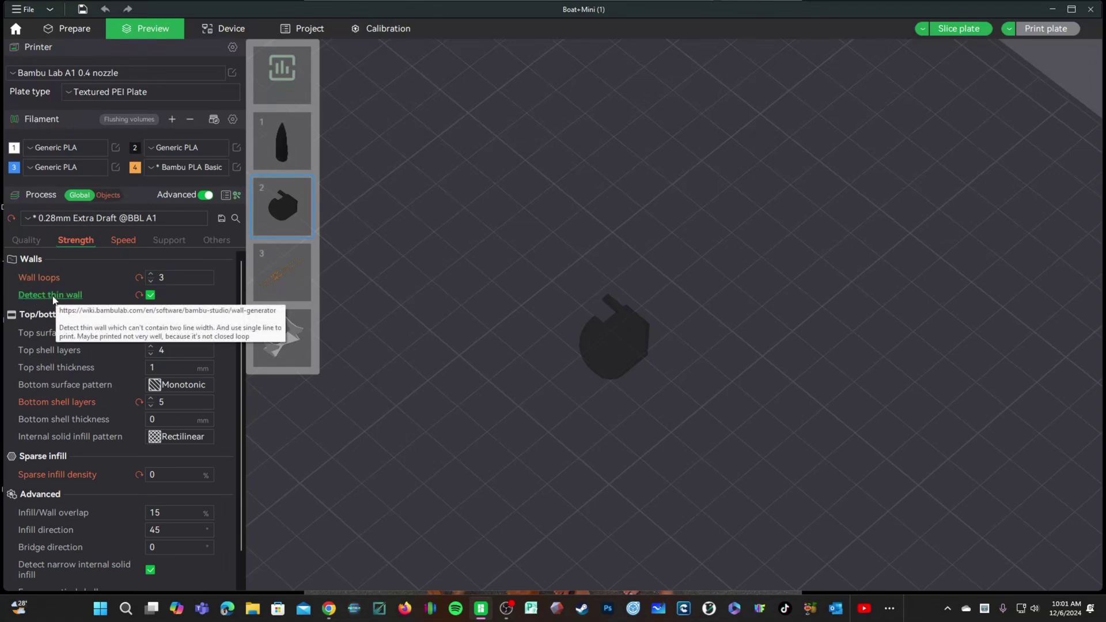
pyautogui.click(959, 35)
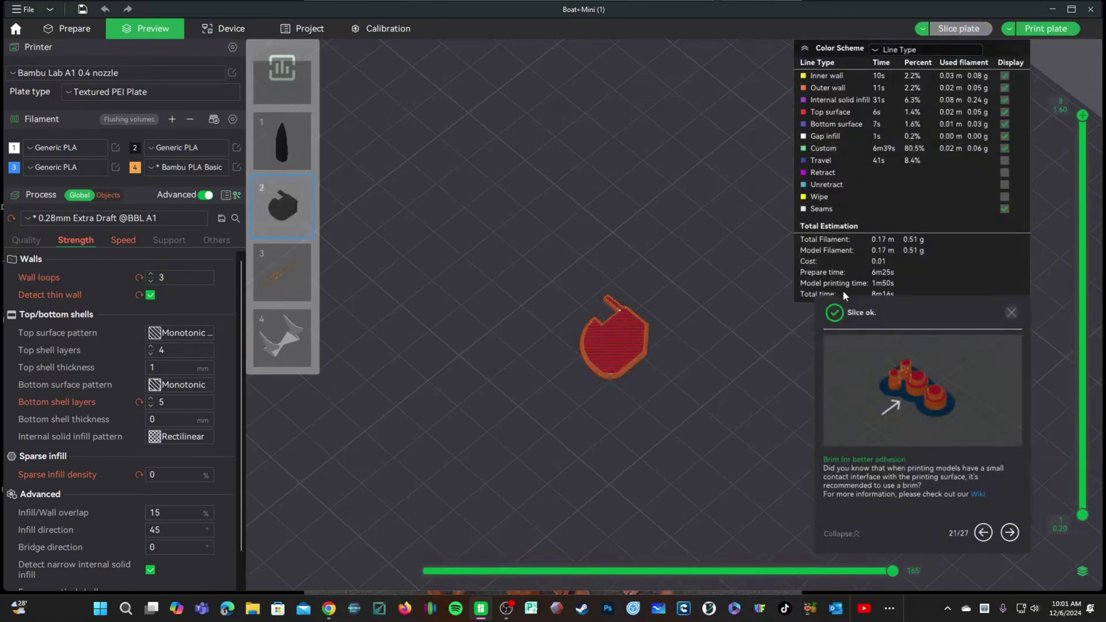
# Send the plate to XBOX A1 using filament slot A4 with timelapse on.
pyautogui.click(1051, 31)
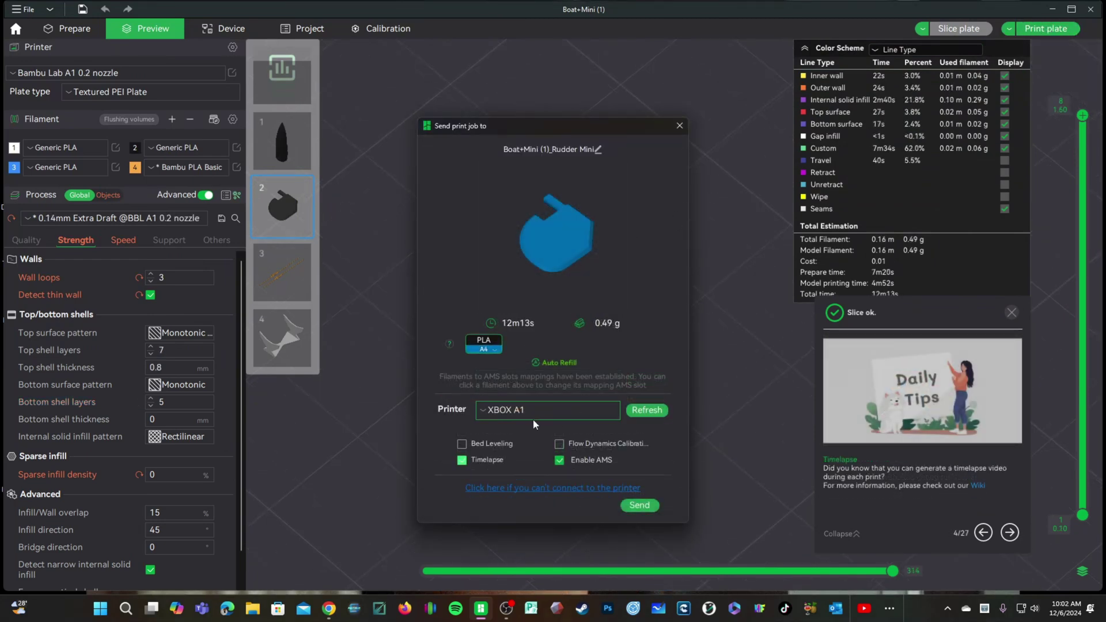
pyautogui.click(516, 411)
pyautogui.click(510, 480)
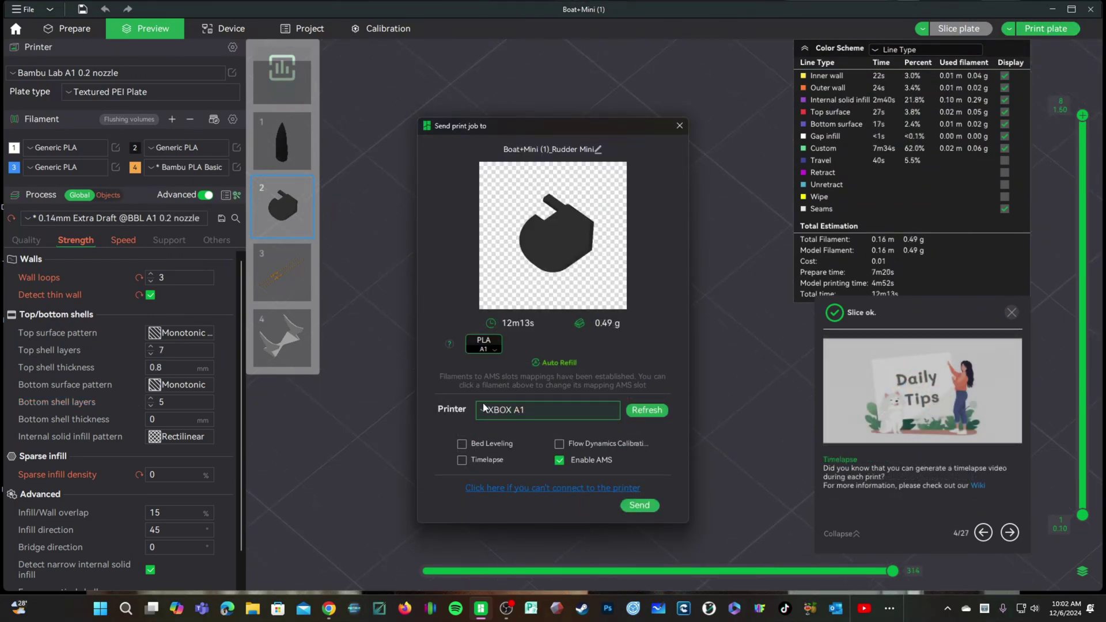
pyautogui.click(483, 353)
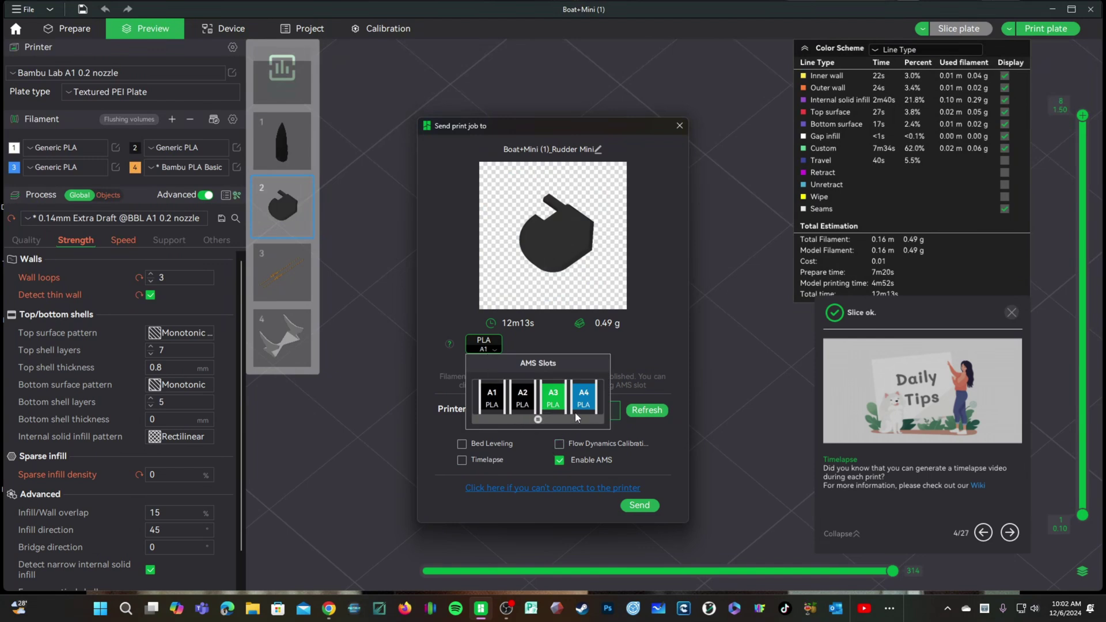
pyautogui.click(576, 397)
pyautogui.click(475, 461)
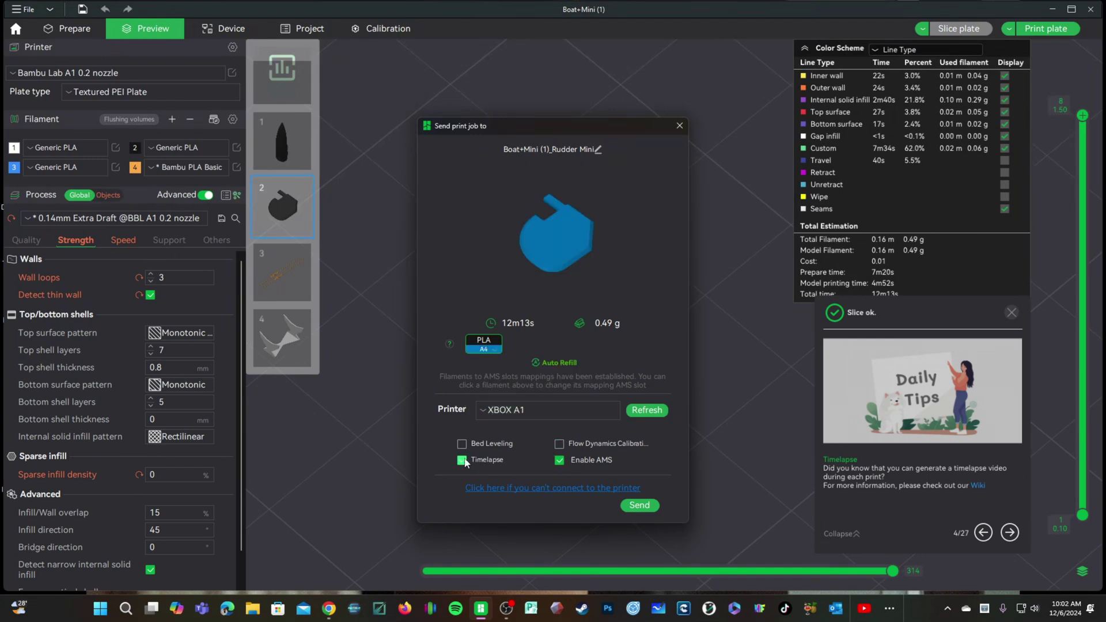
pyautogui.click(638, 505)
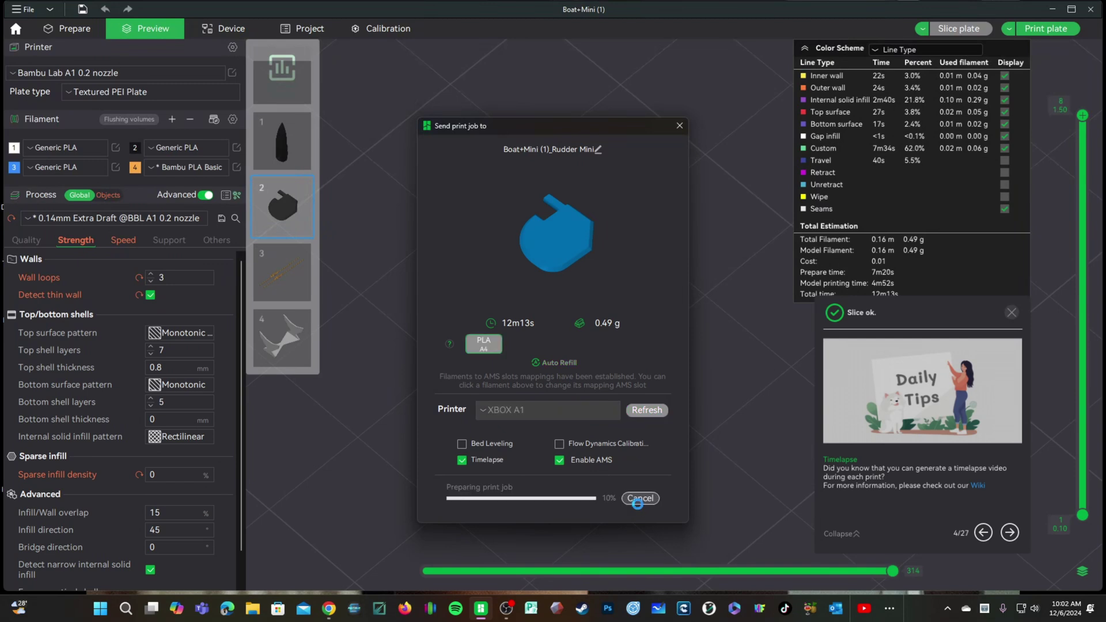